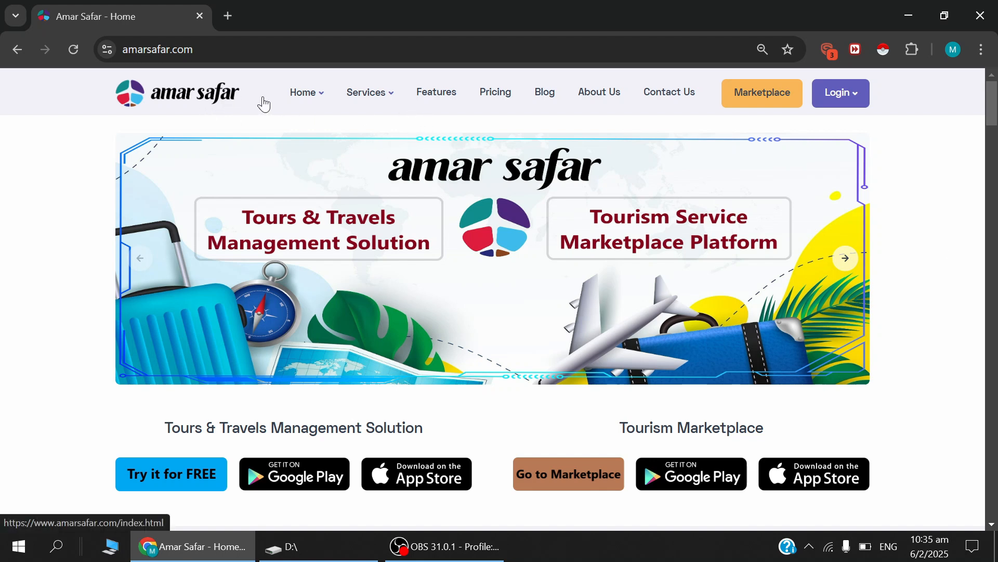
# Open the agency login from the Amar Safar home page and log out of the account already signed in.
pyautogui.tripleClick(254, 50)
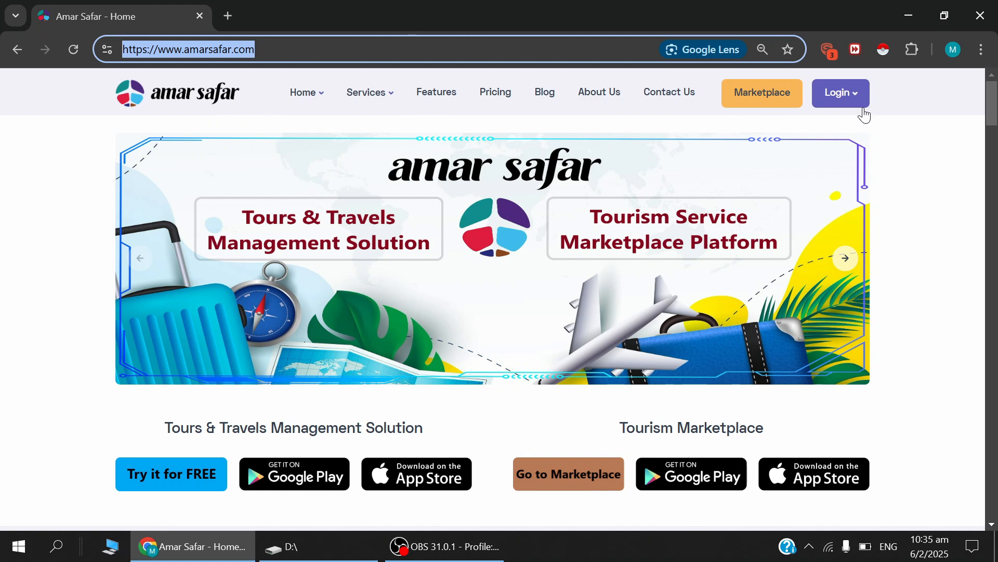
pyautogui.moveTo(860, 102)
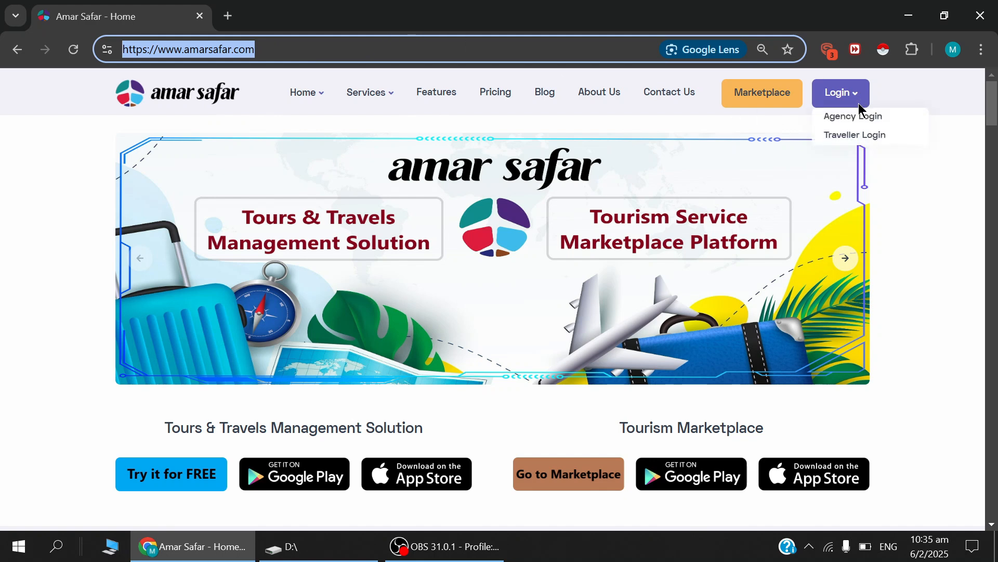
pyautogui.click(859, 116)
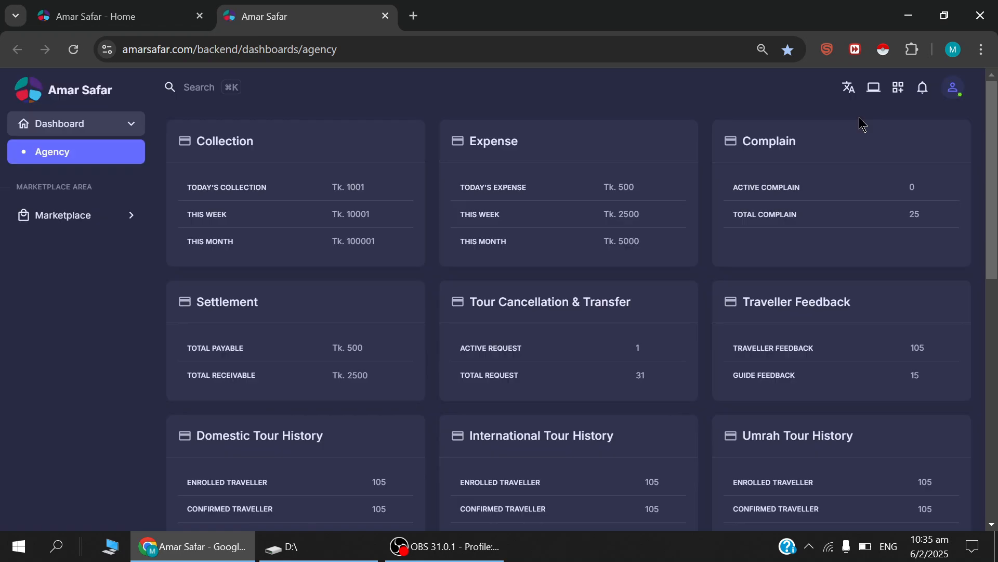
pyautogui.click(952, 90)
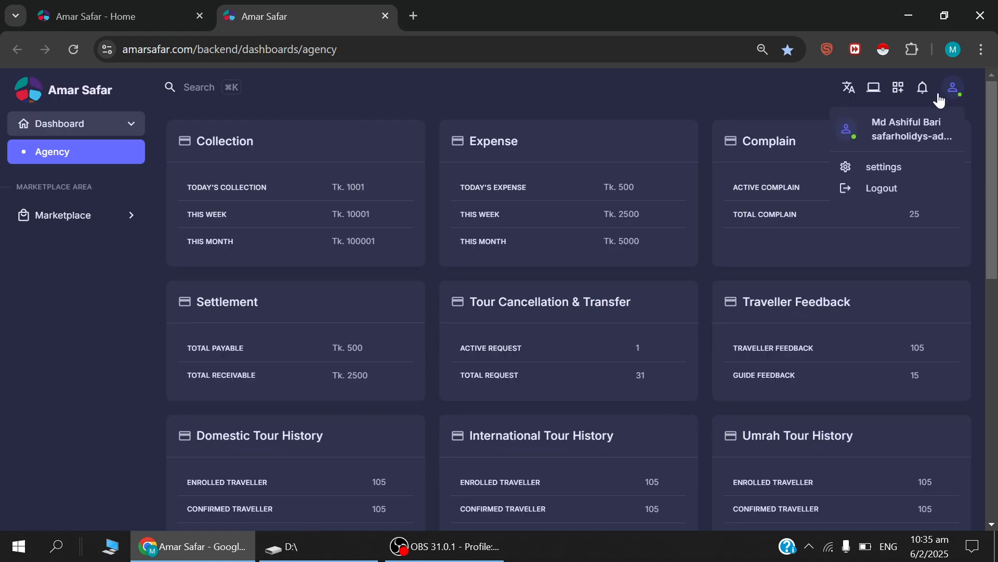
pyautogui.click(887, 191)
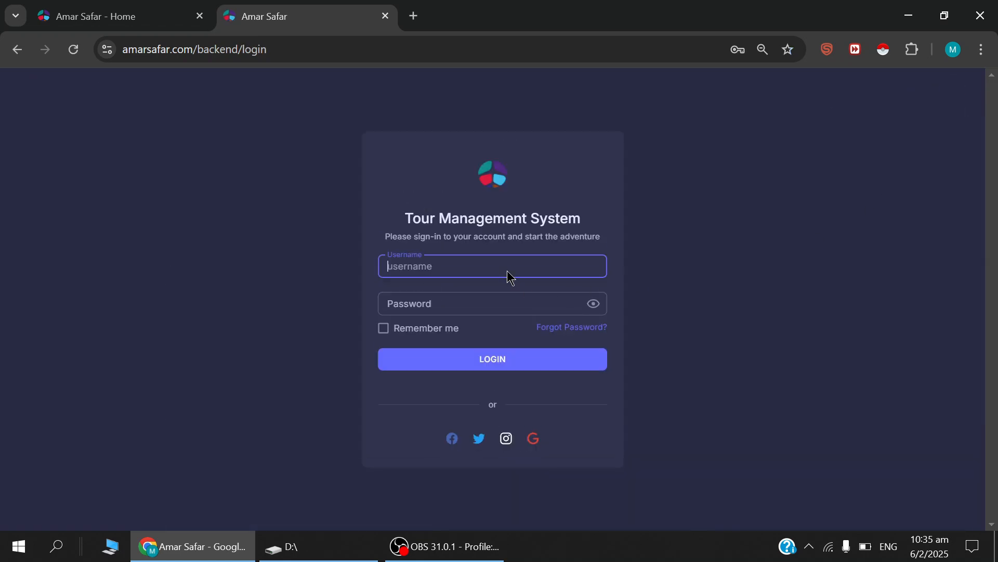
# Log in to the Tour Management System with the saved agency username and password, and return to the home dashboard.
pyautogui.click(531, 267)
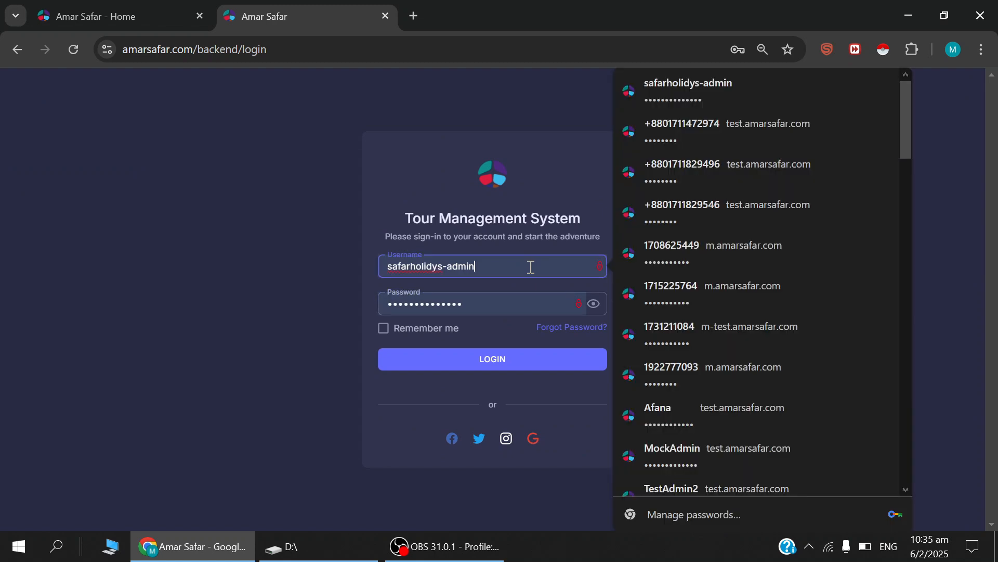
pyautogui.click(544, 187)
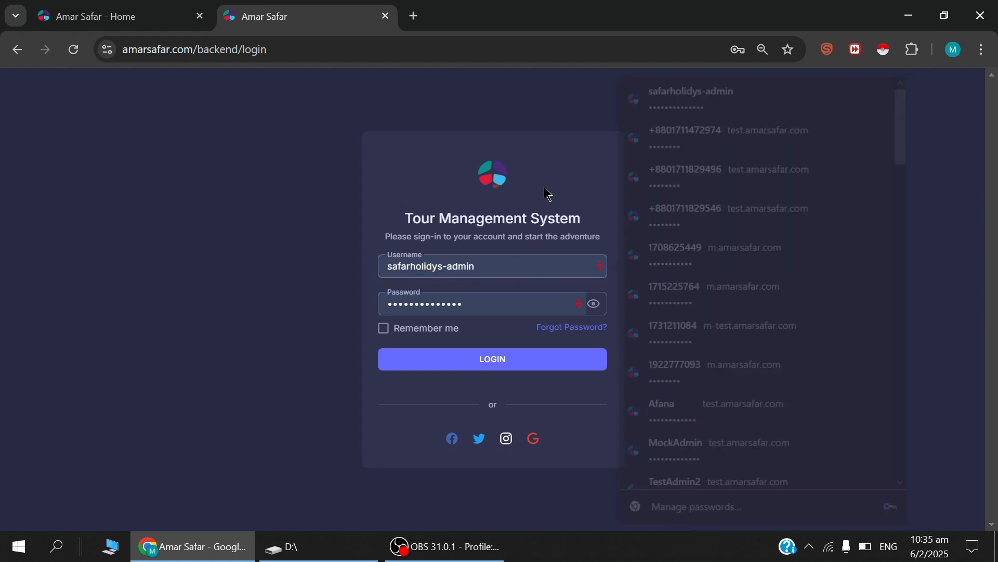
pyautogui.click(495, 364)
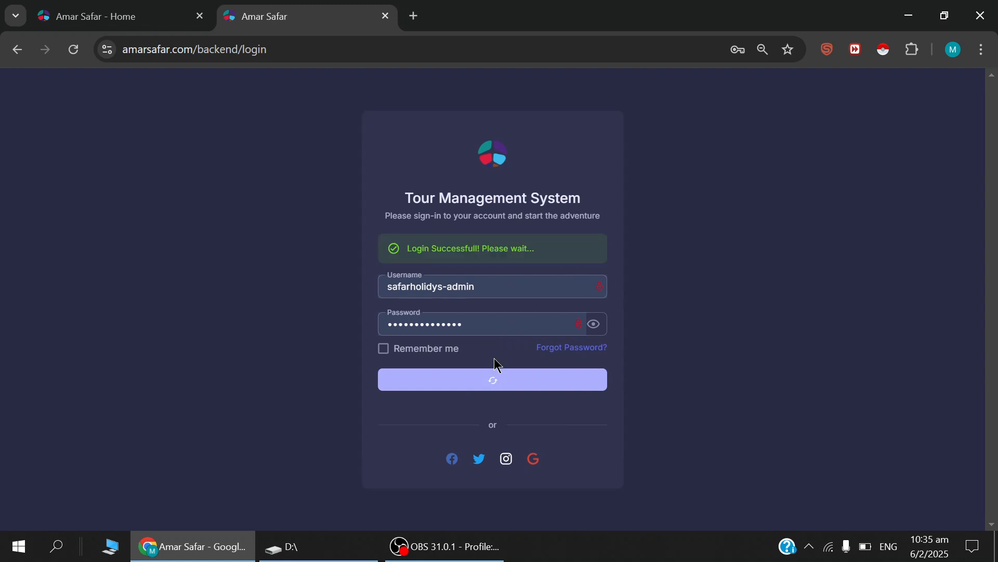
pyautogui.scroll(-2, 489, 392)
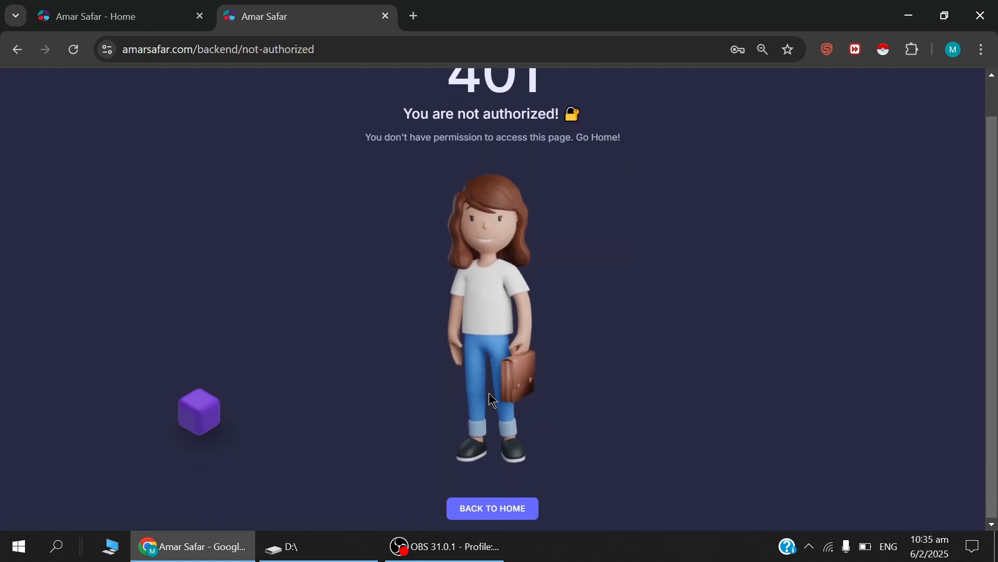
pyautogui.click(493, 508)
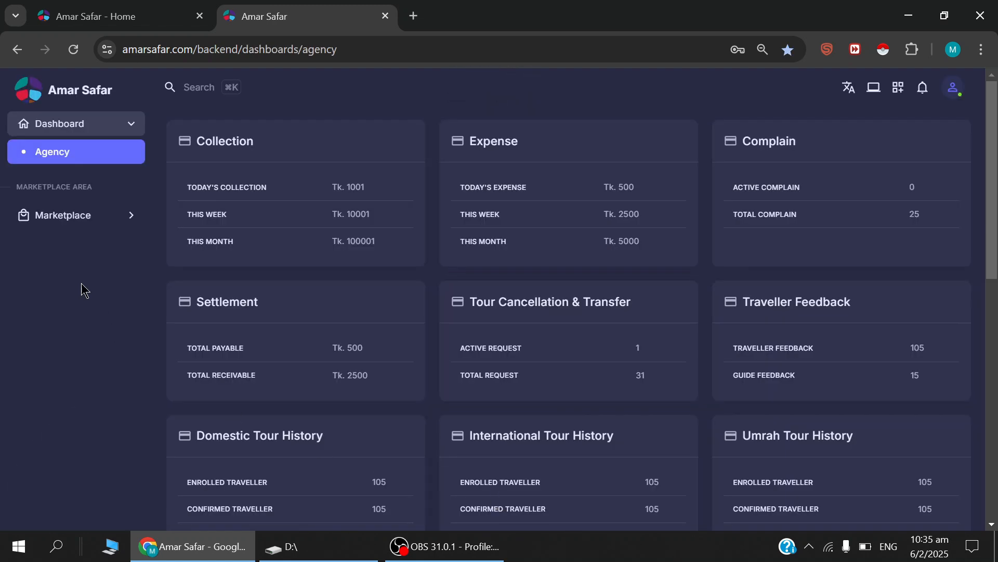
# Open the Marketplace package configuration and start creating a new package.
pyautogui.click(74, 221)
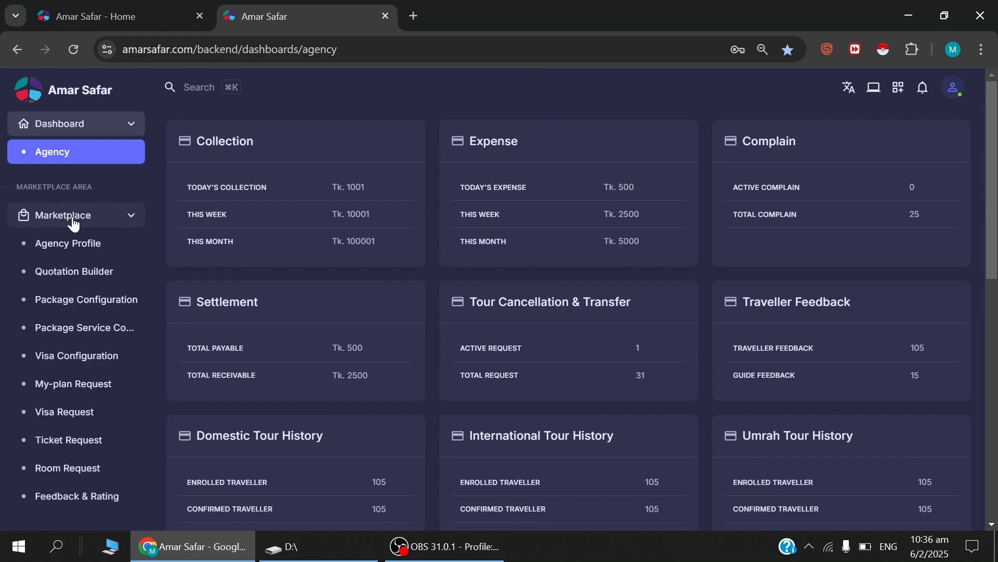
pyautogui.click(82, 304)
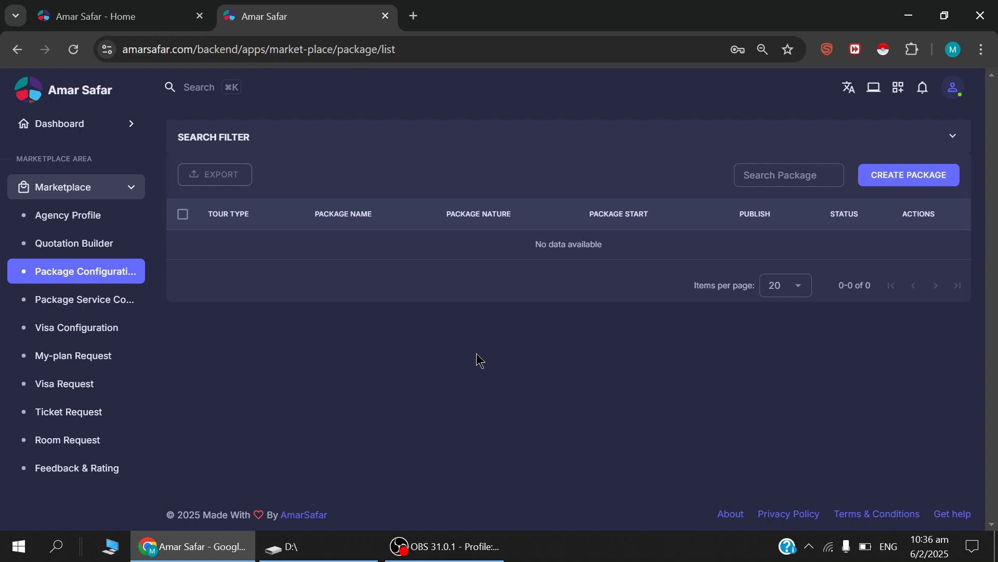
pyautogui.click(911, 185)
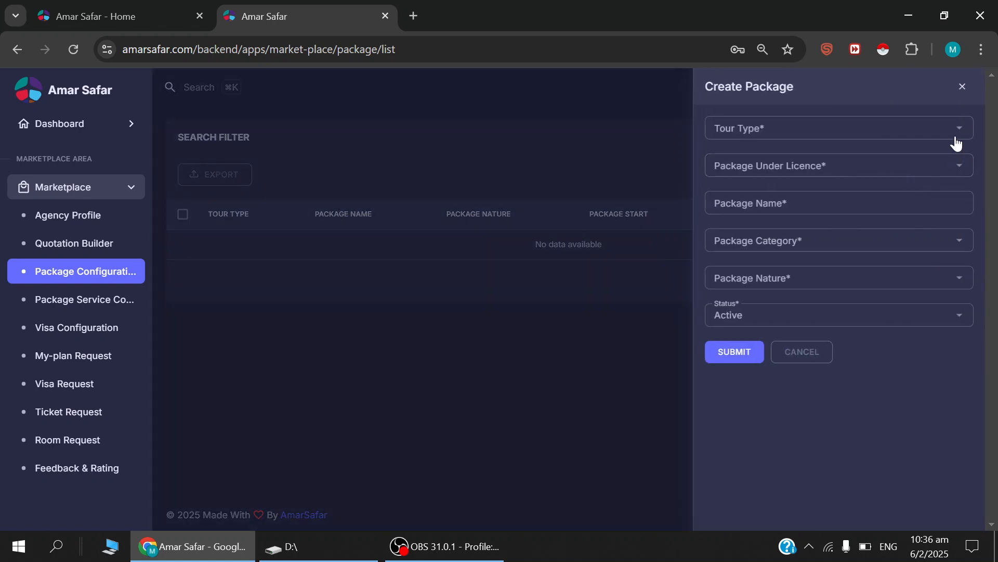
# Set the new package's tour type to Umrah Tour and its licence to CAAB.
pyautogui.click(957, 138)
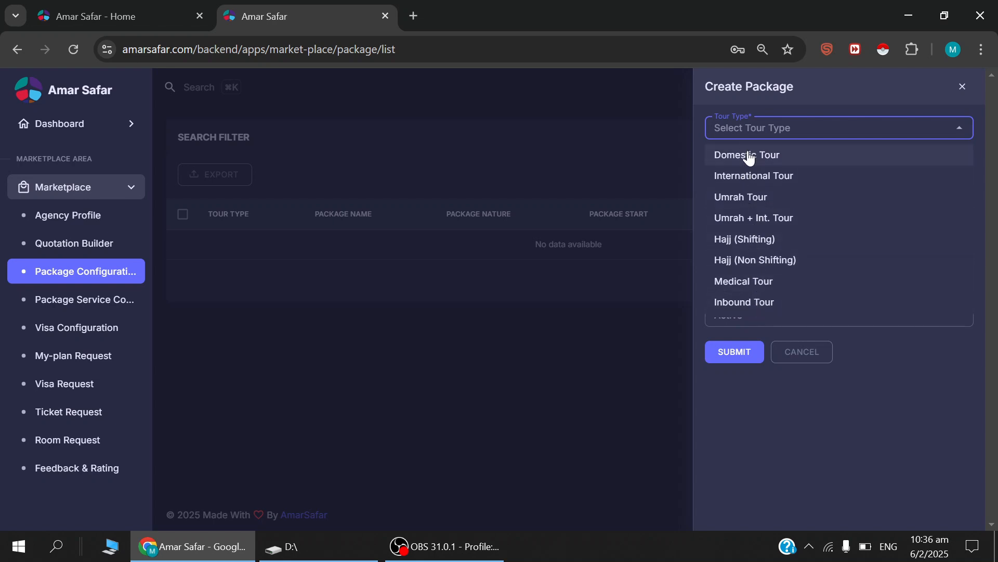
pyautogui.click(771, 198)
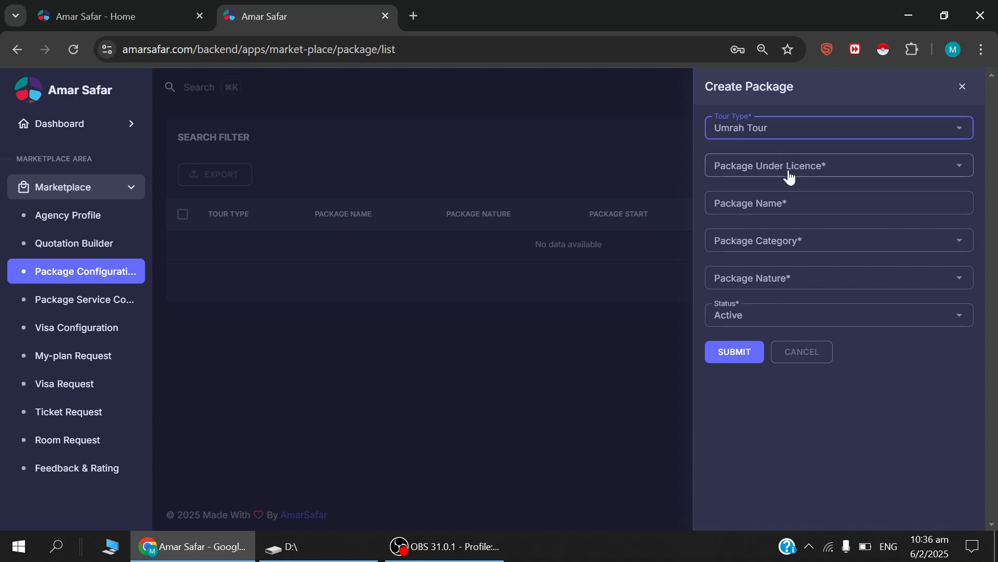
pyautogui.click(807, 174)
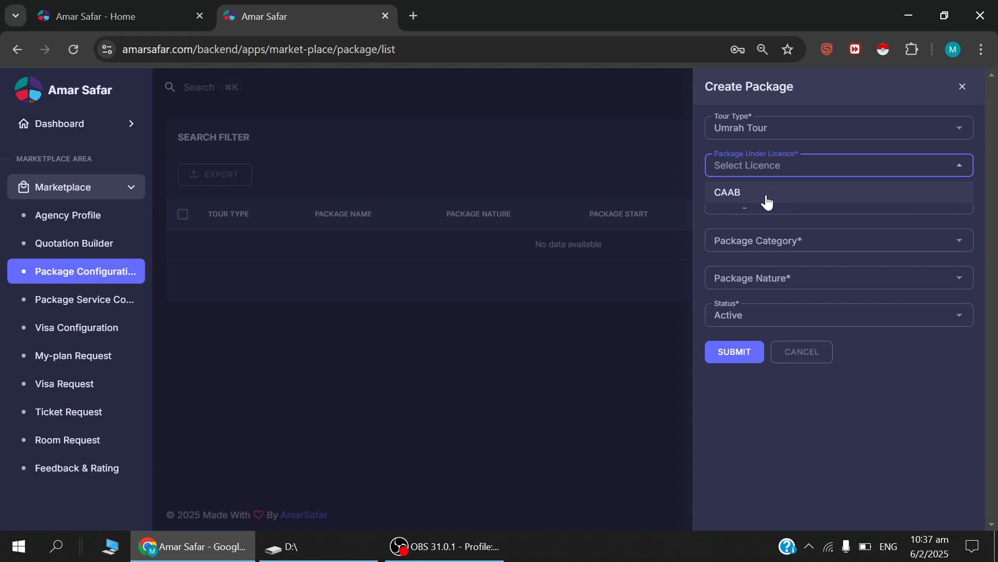
pyautogui.click(747, 197)
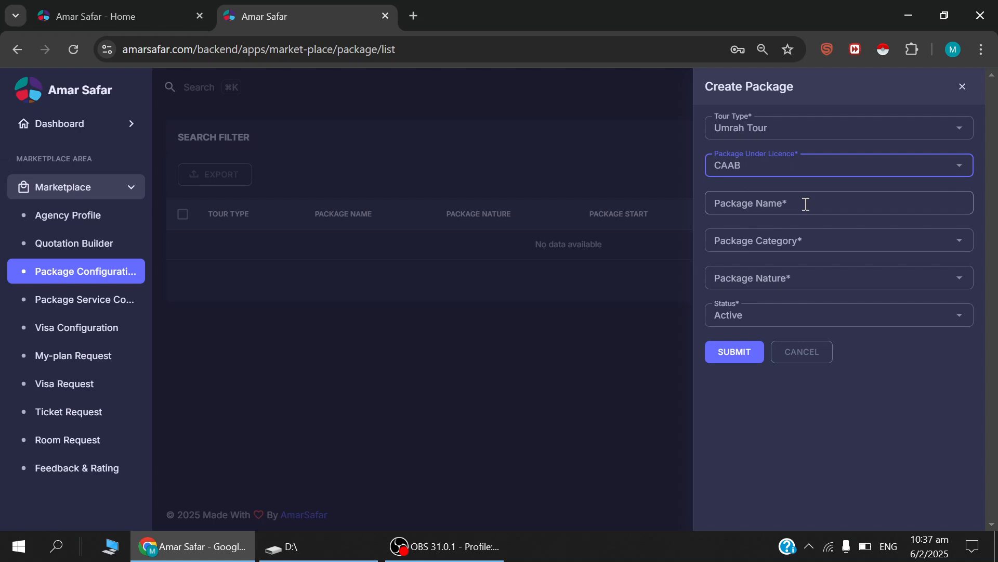
# Name the package "Umrah 15feb" and set its category to Premium.
pyautogui.click(806, 205)
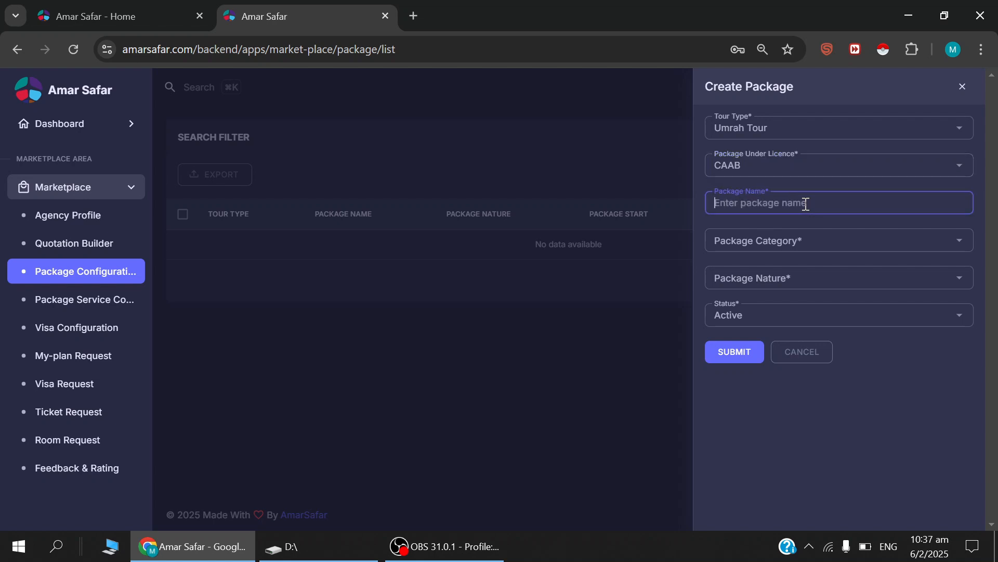
pyautogui.write('Umrah 15feb')
pyautogui.click(815, 245)
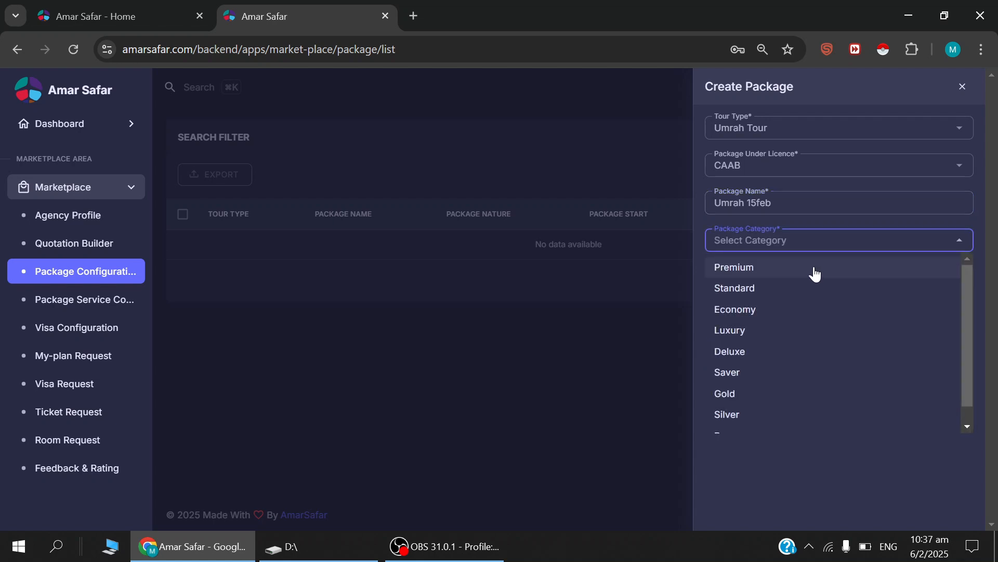
pyautogui.scroll(-1, 814, 273)
pyautogui.scroll(1, 814, 274)
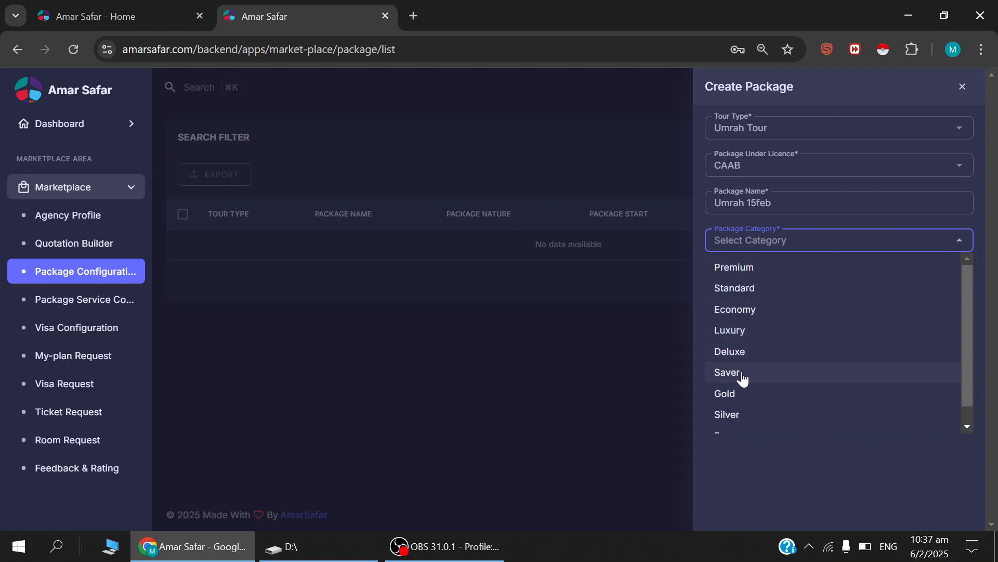
pyautogui.scroll(-1, 744, 395)
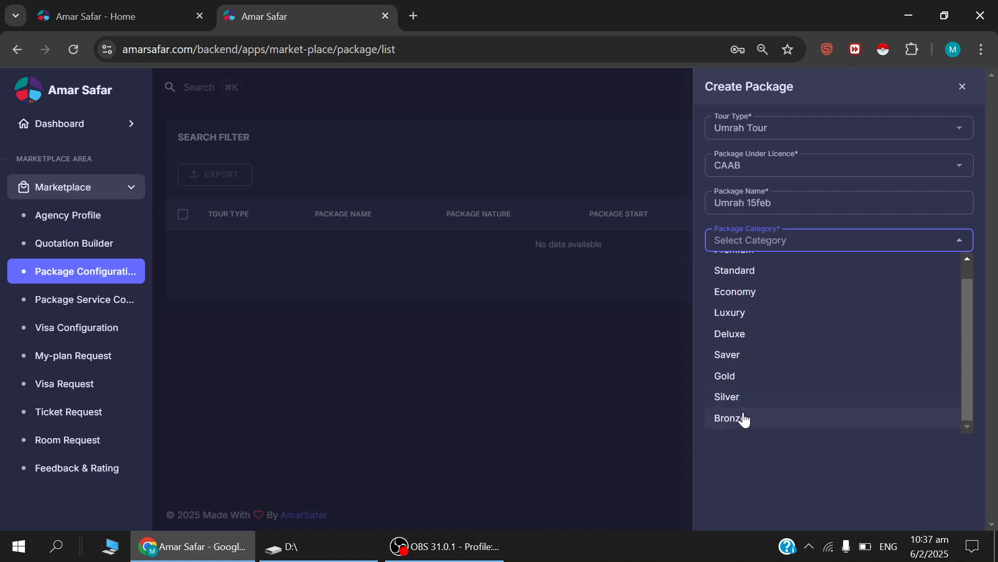
pyautogui.scroll(1, 748, 401)
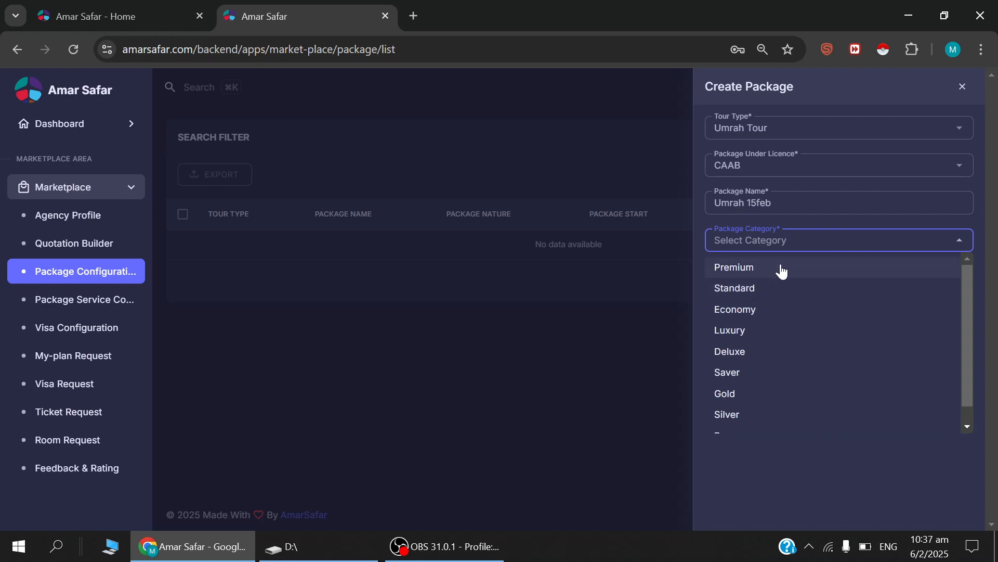
pyautogui.click(758, 274)
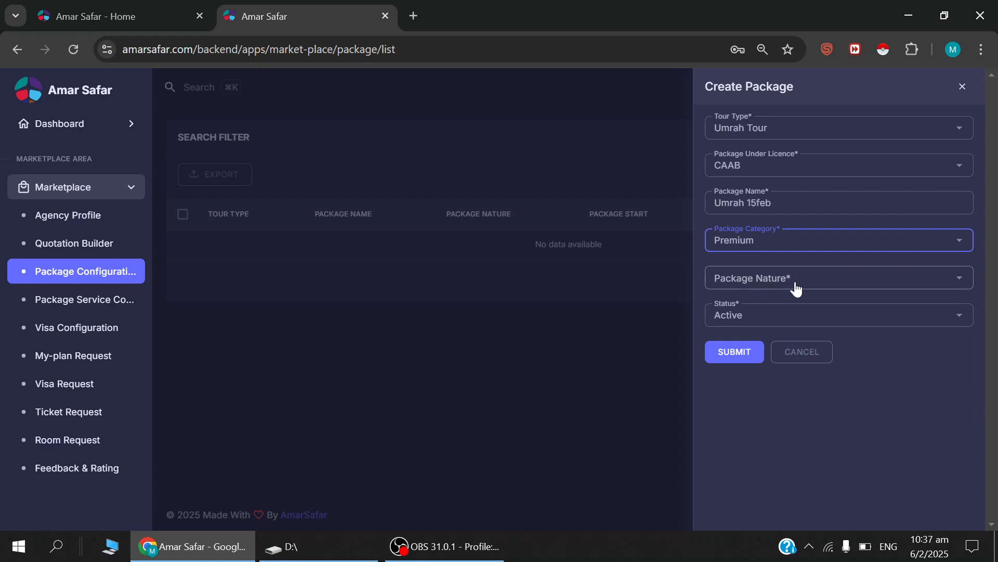
# Set the package nature to Standard and submit the new package.
pyautogui.click(797, 286)
pyautogui.click(752, 311)
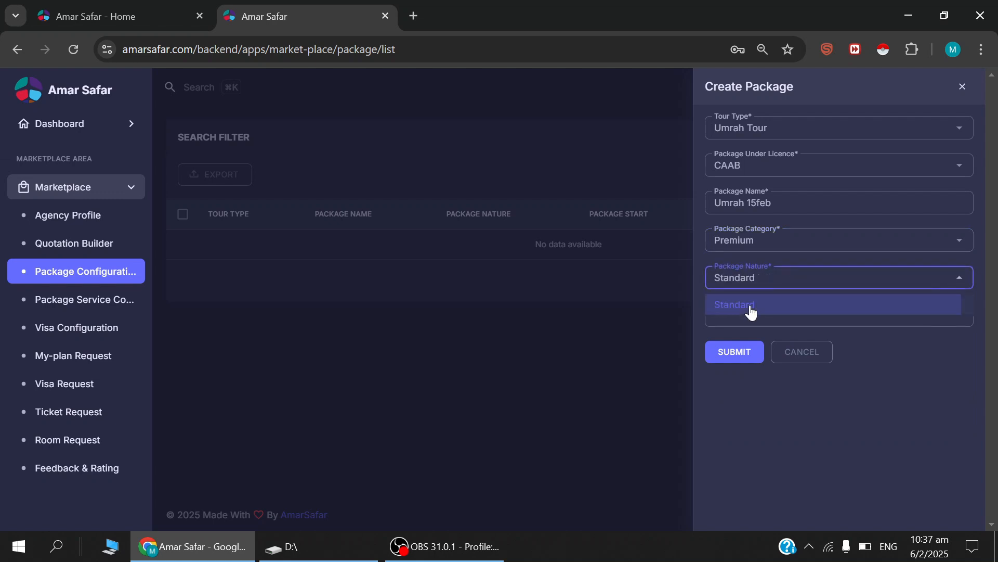
pyautogui.click(739, 358)
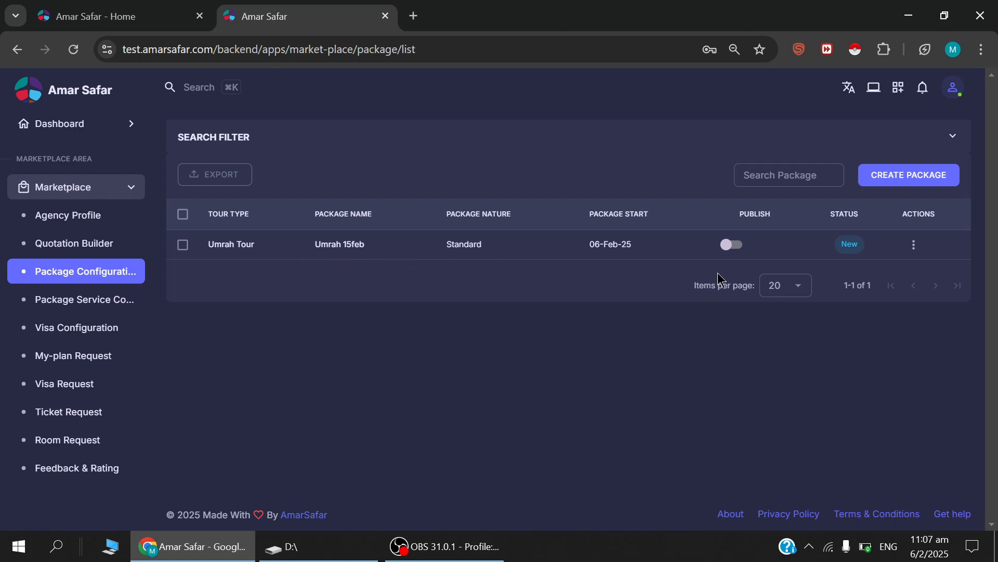
# Open the Umrah 15feb package from the package list.
pyautogui.moveTo(842, 243); pyautogui.dragTo(863, 253)
pyautogui.doubleClick(848, 246)
pyautogui.click(236, 244)
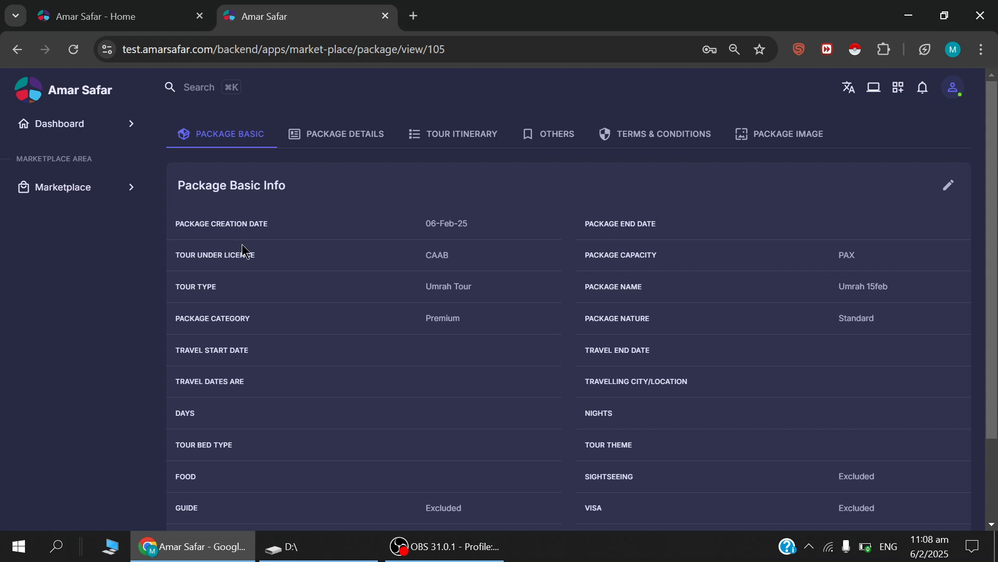
# Look through the package's details, tour itinerary, others, terms and conditions, image and basic information sections.
pyautogui.click(341, 139)
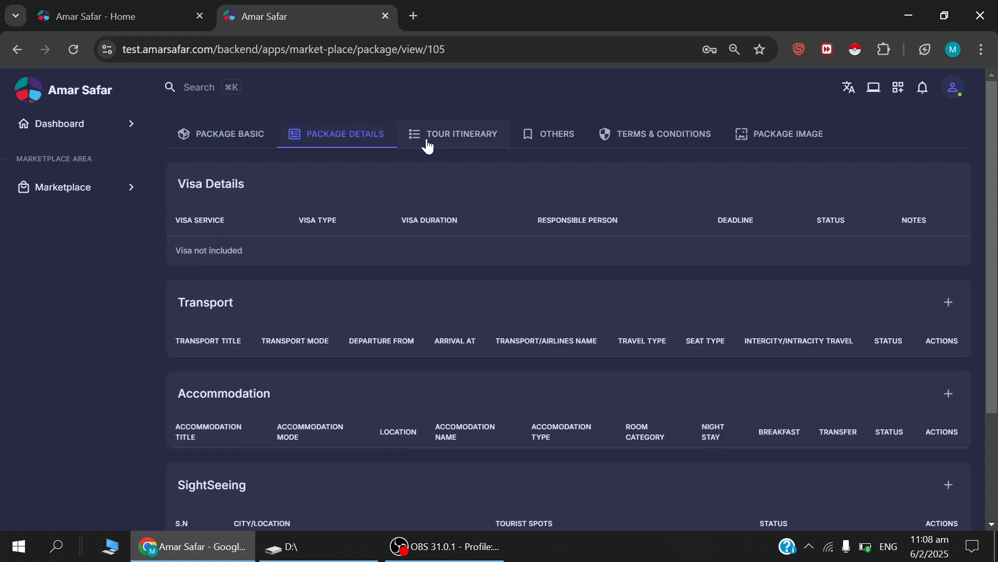
pyautogui.click(444, 138)
pyautogui.click(548, 139)
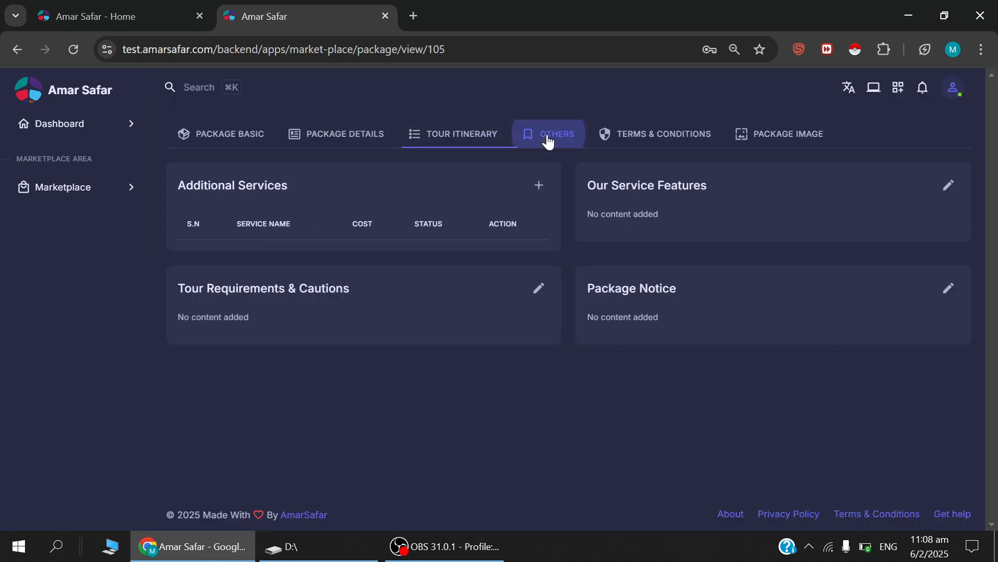
pyautogui.click(640, 138)
pyautogui.click(778, 140)
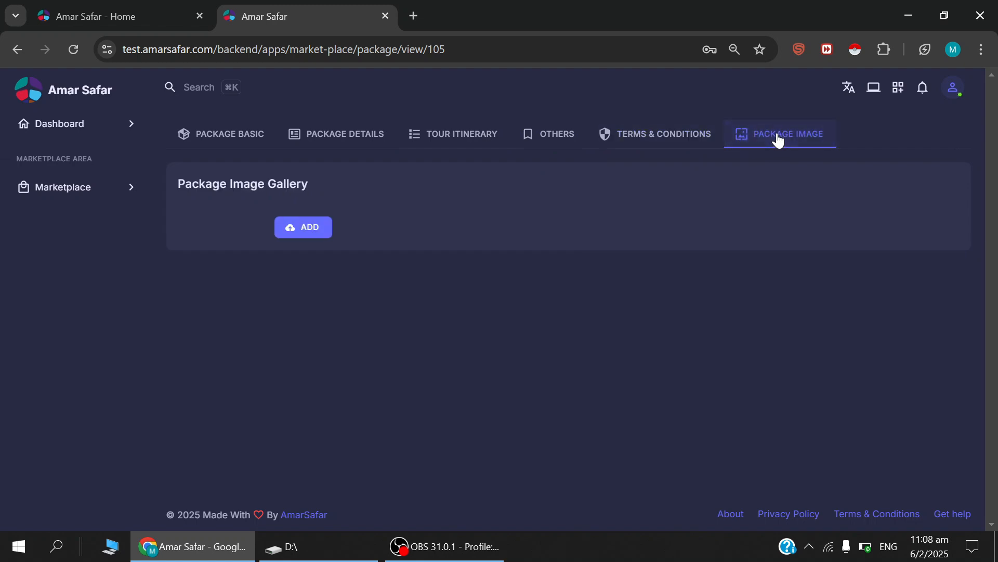
pyautogui.click(209, 143)
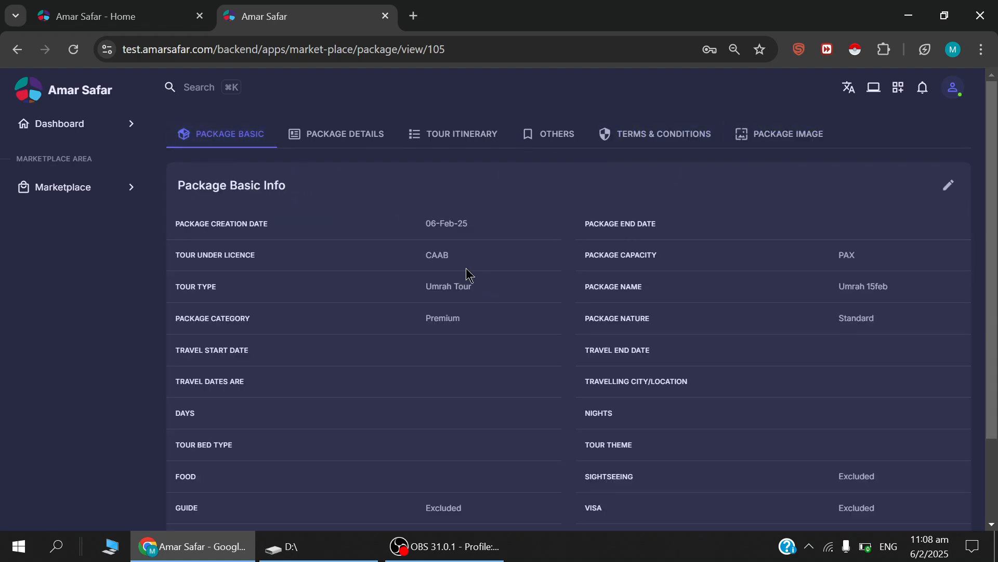
pyautogui.scroll(-2, 587, 343)
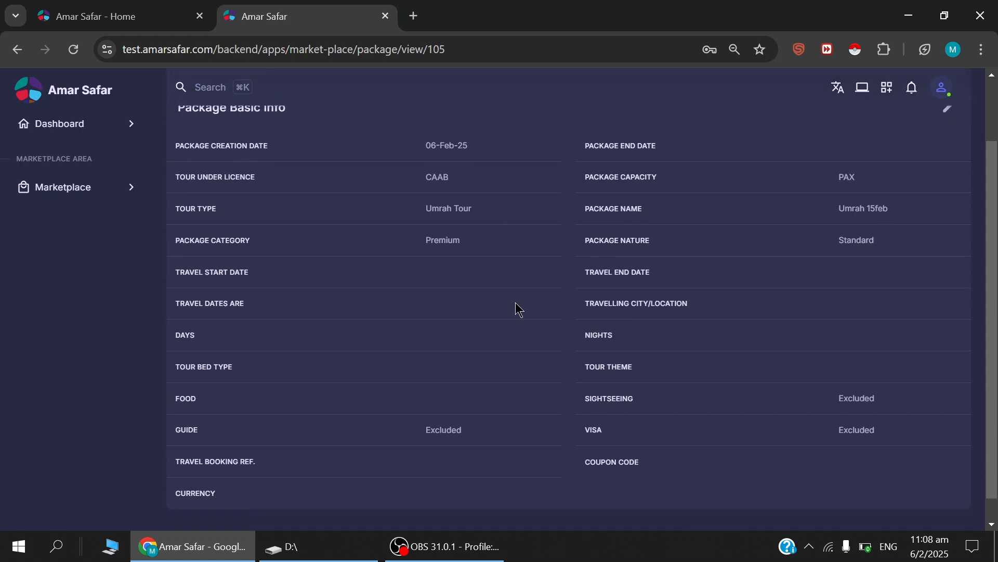
pyautogui.scroll(2, 795, 366)
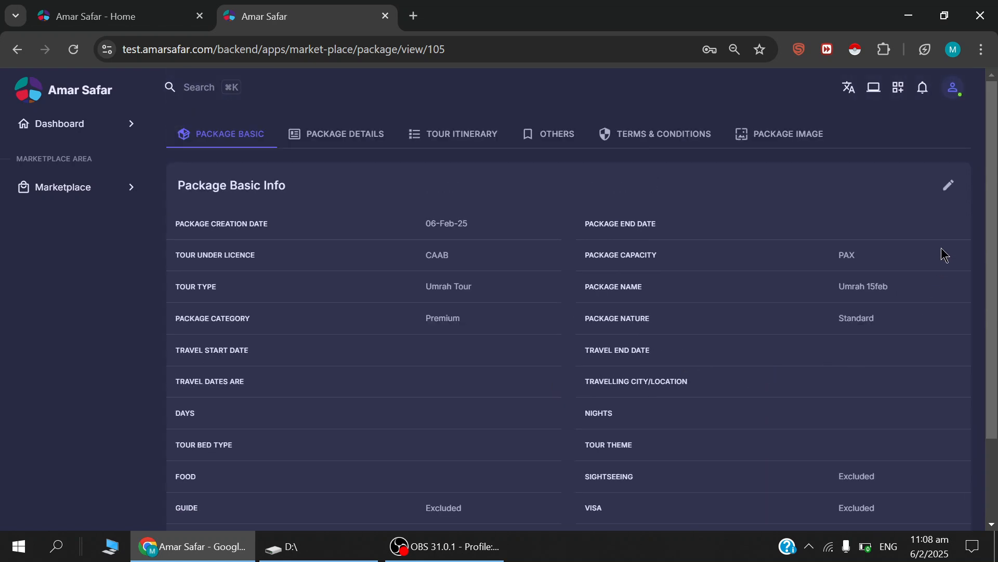
pyautogui.scroll(-2, 698, 308)
pyautogui.scroll(2, 697, 307)
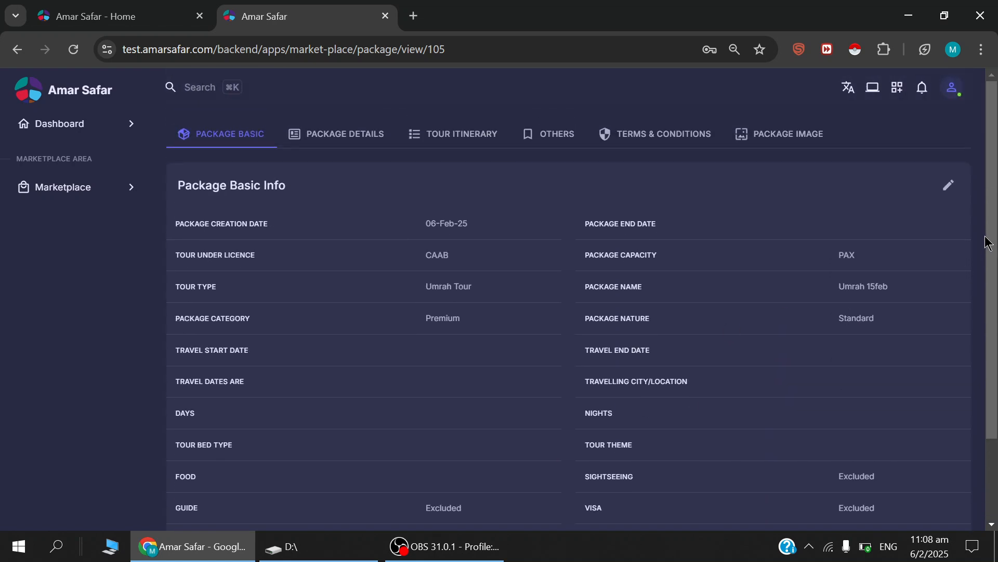
# Open the package's basic information for editing and set the package end date to 10 Feb 2025.
pyautogui.click(947, 185)
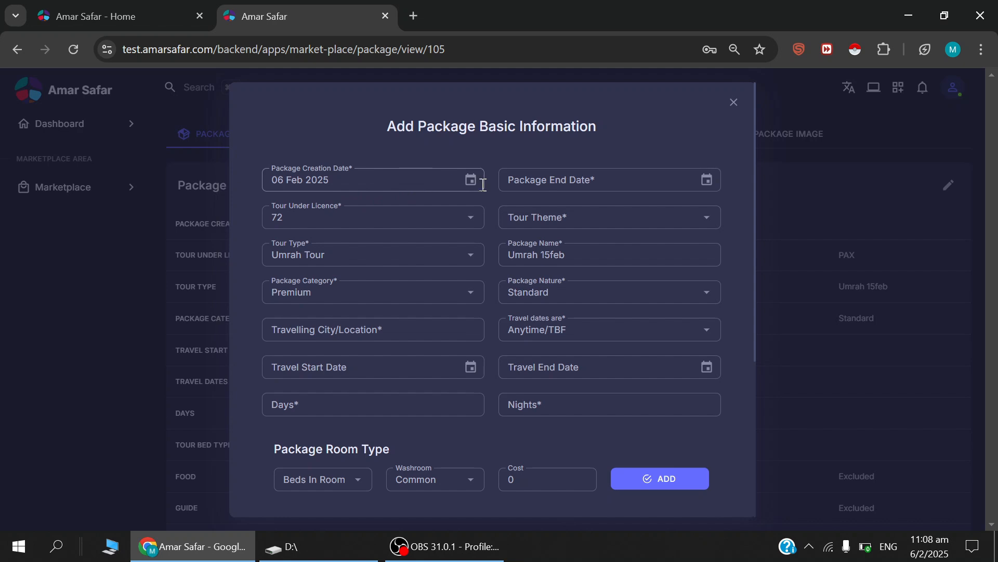
pyautogui.click(708, 179)
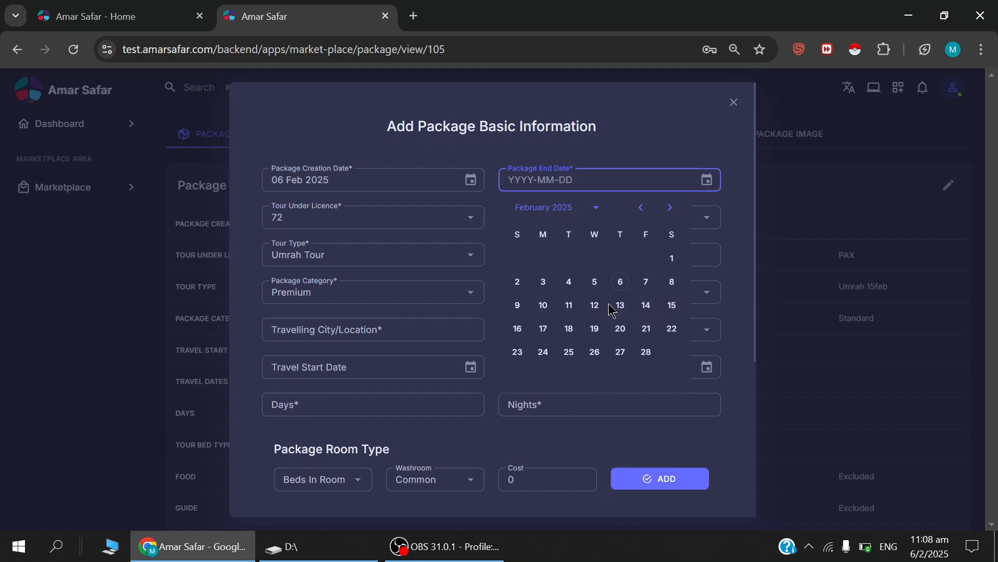
pyautogui.click(544, 307)
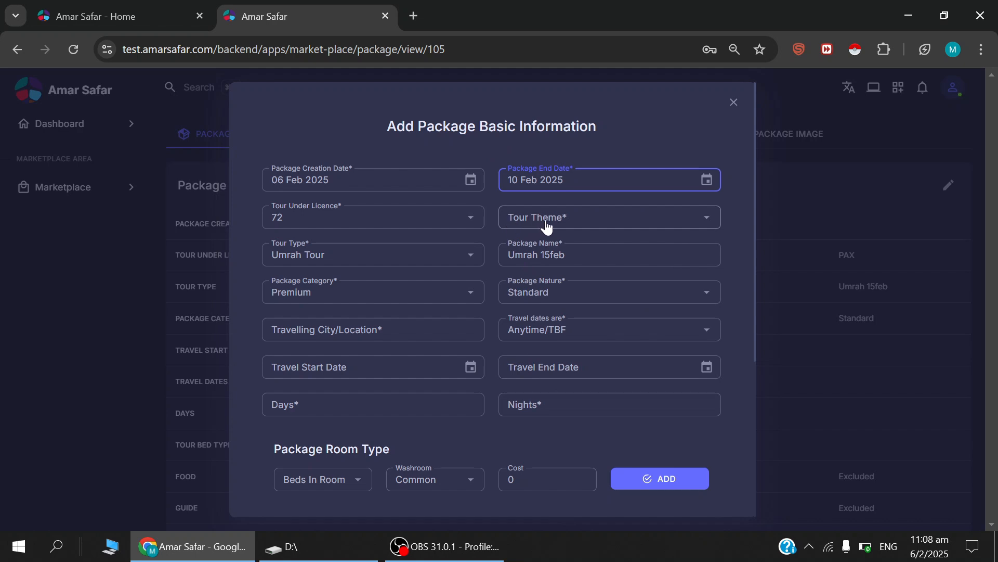
# Set the tour theme to Spiritual.
pyautogui.click(573, 228)
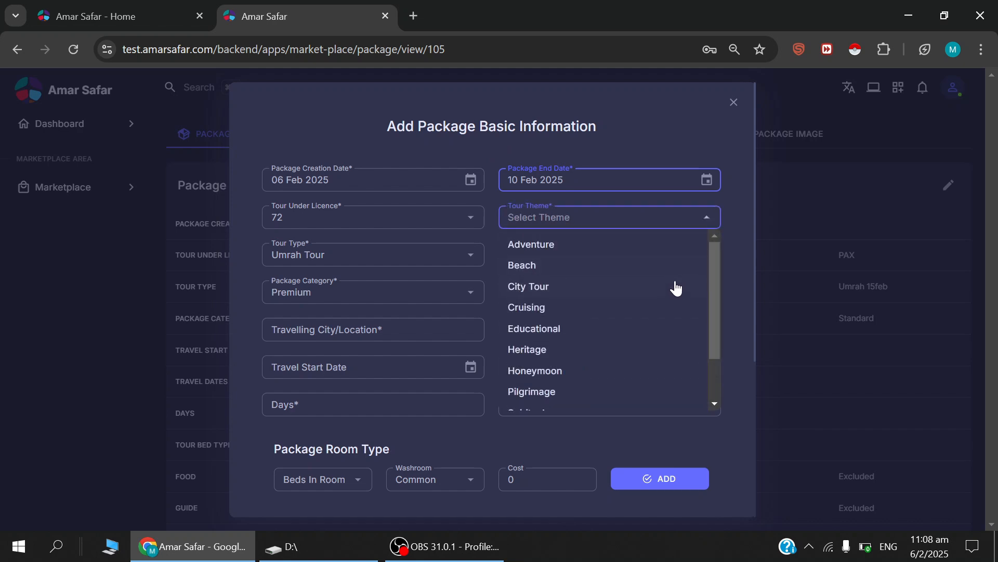
pyautogui.moveTo(715, 261); pyautogui.dragTo(718, 307)
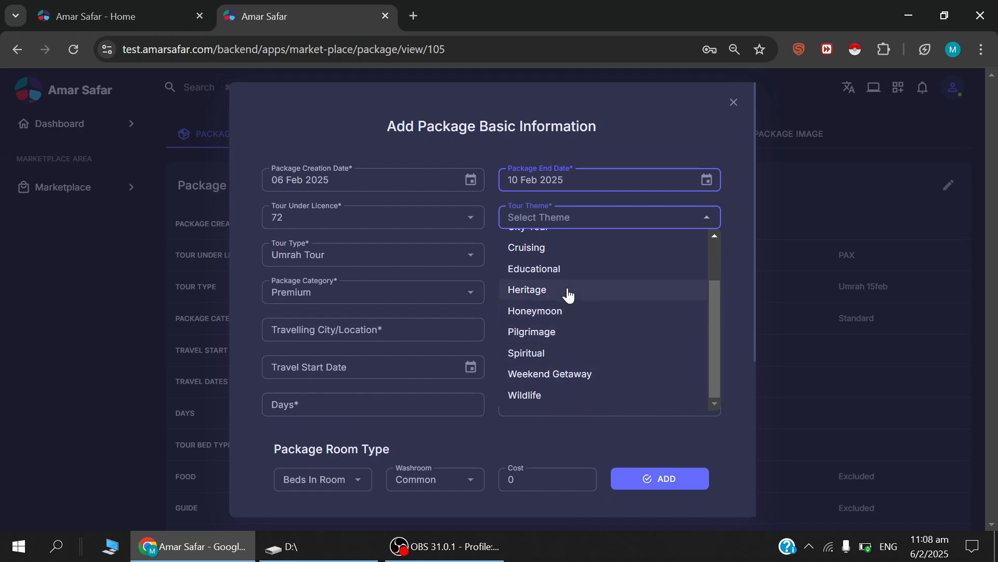
pyautogui.scroll(1, 553, 289)
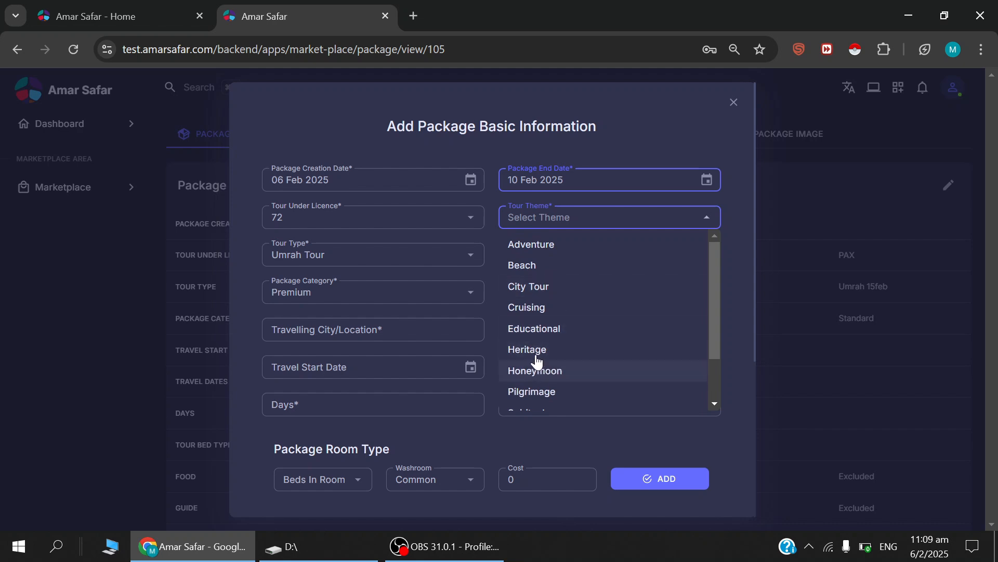
pyautogui.scroll(-1, 551, 372)
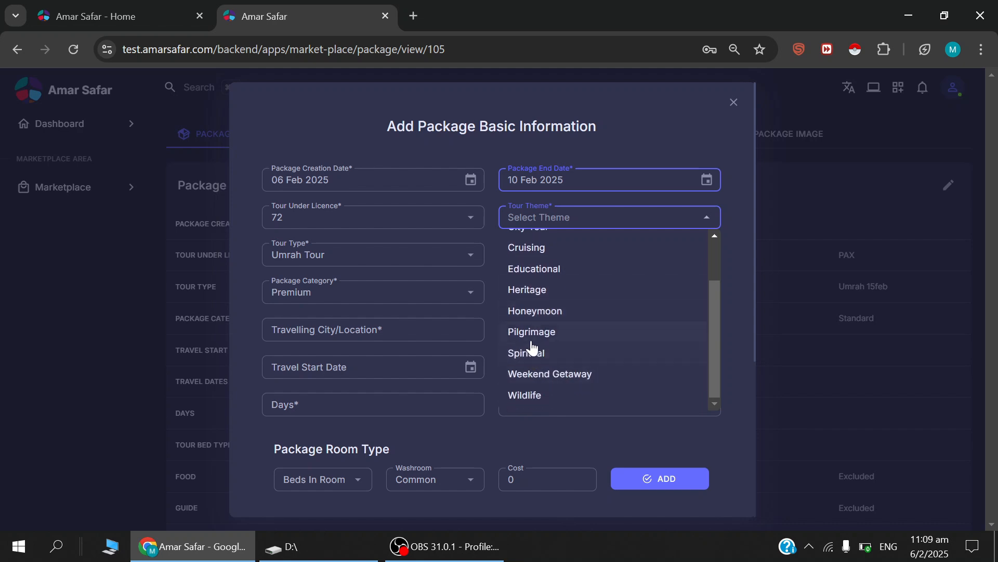
pyautogui.click(542, 353)
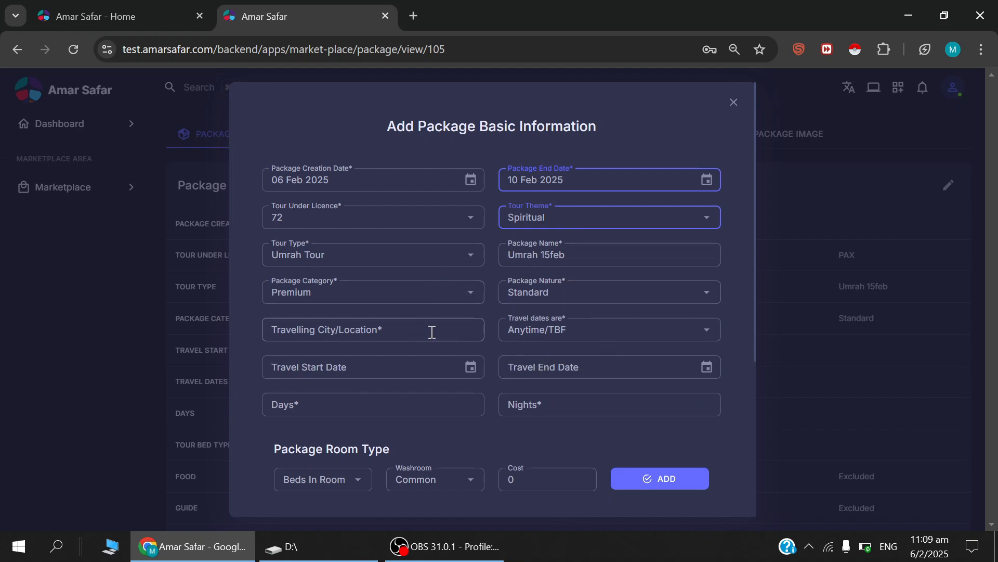
# Enter "Makkah, Madinah" as the travelling city/location.
pyautogui.click(291, 333)
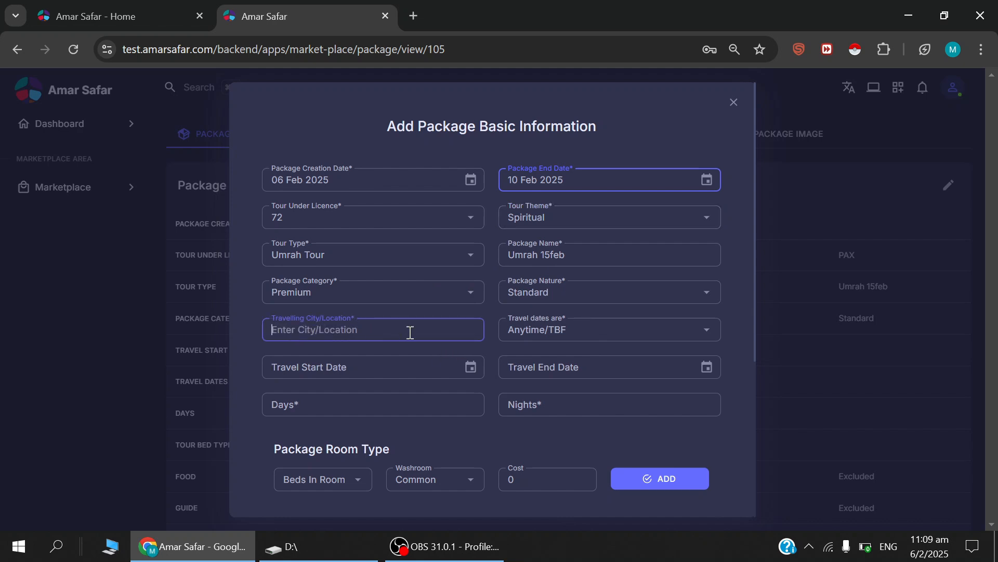
pyautogui.write('Makkah Madinah')
pyautogui.click(308, 331)
pyautogui.write(',')
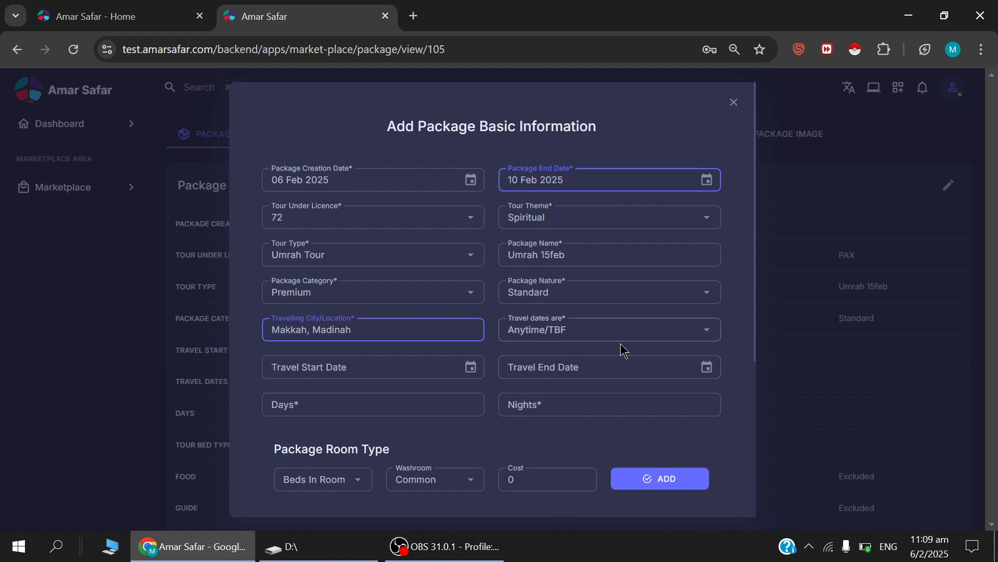
# Try the Confirmed and Tentative options for the travel dates status and return it to Anytime/TBF.
pyautogui.click(706, 334)
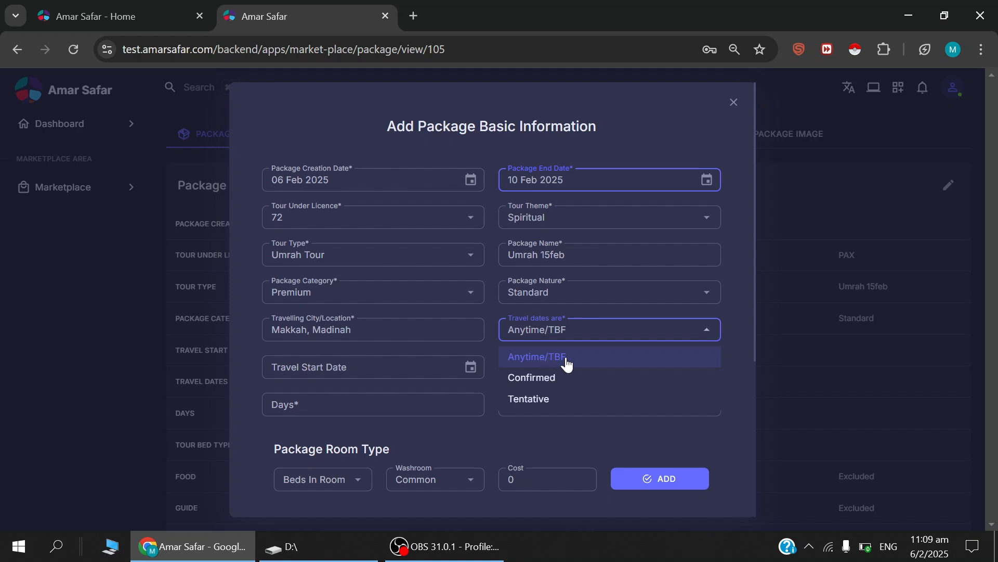
pyautogui.click(533, 377)
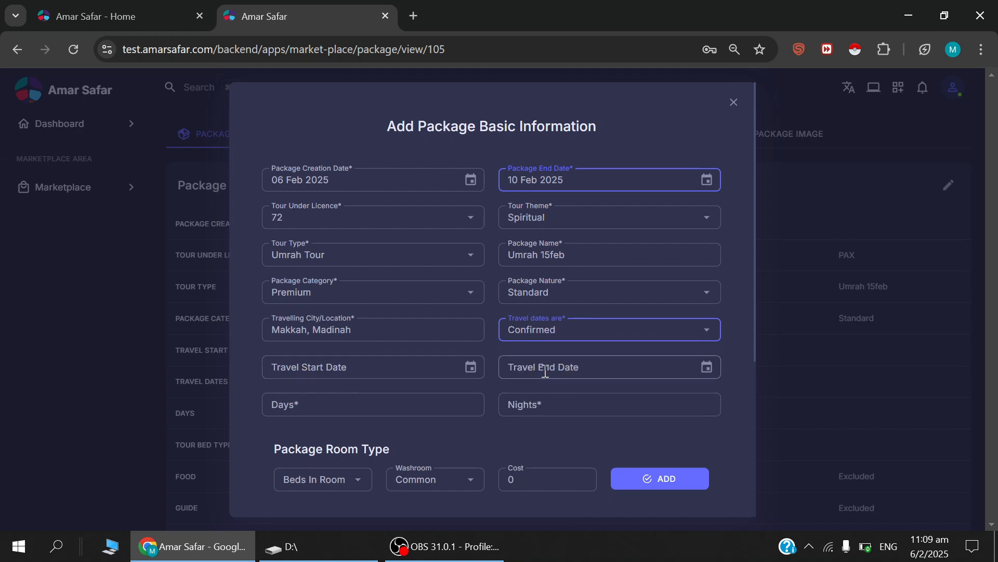
pyautogui.click(532, 339)
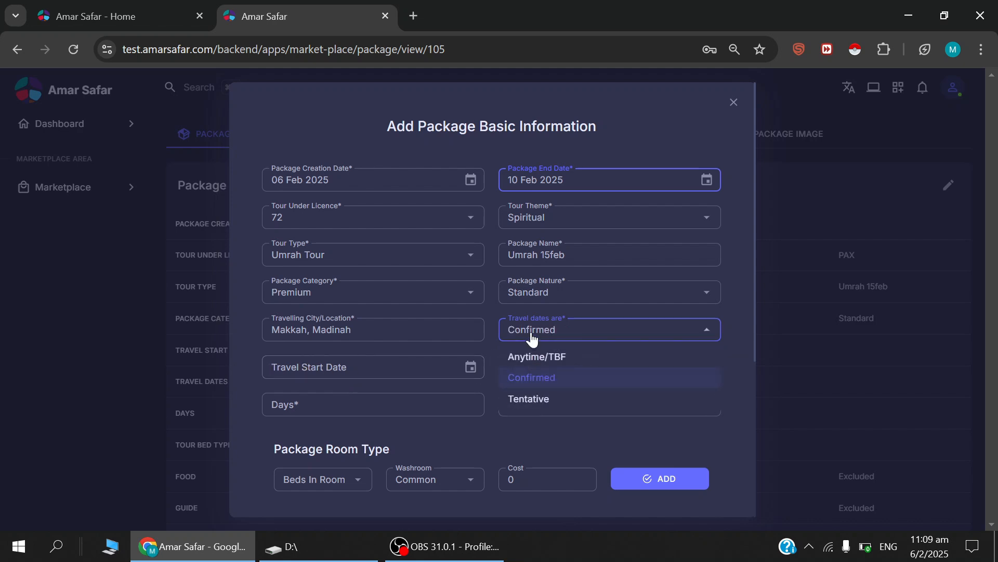
pyautogui.click(530, 399)
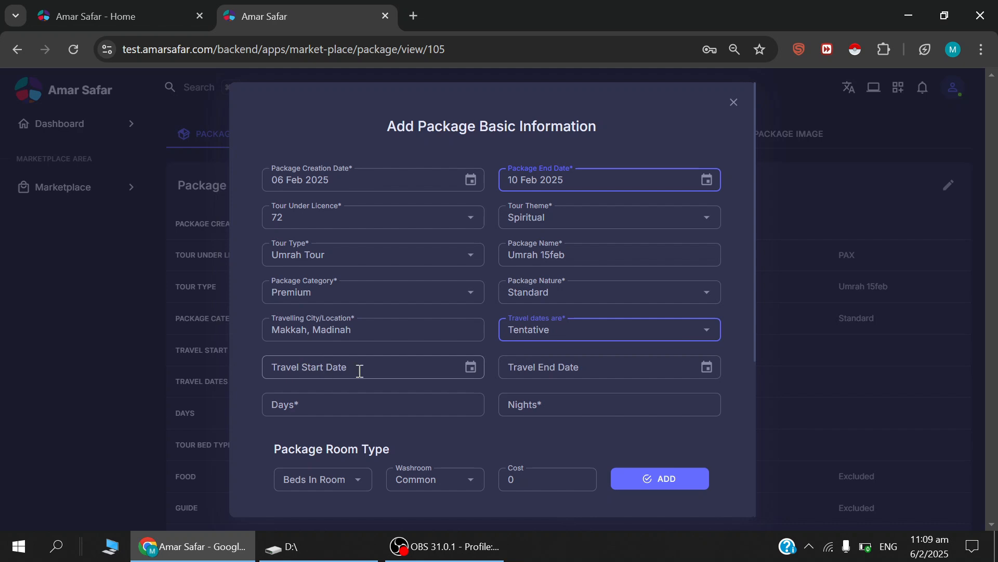
pyautogui.click(519, 338)
pyautogui.click(526, 355)
# Mark the travel dates as Confirmed, with travel starting 15 Feb 2025 and ending 28 Feb 2025.
pyautogui.click(524, 341)
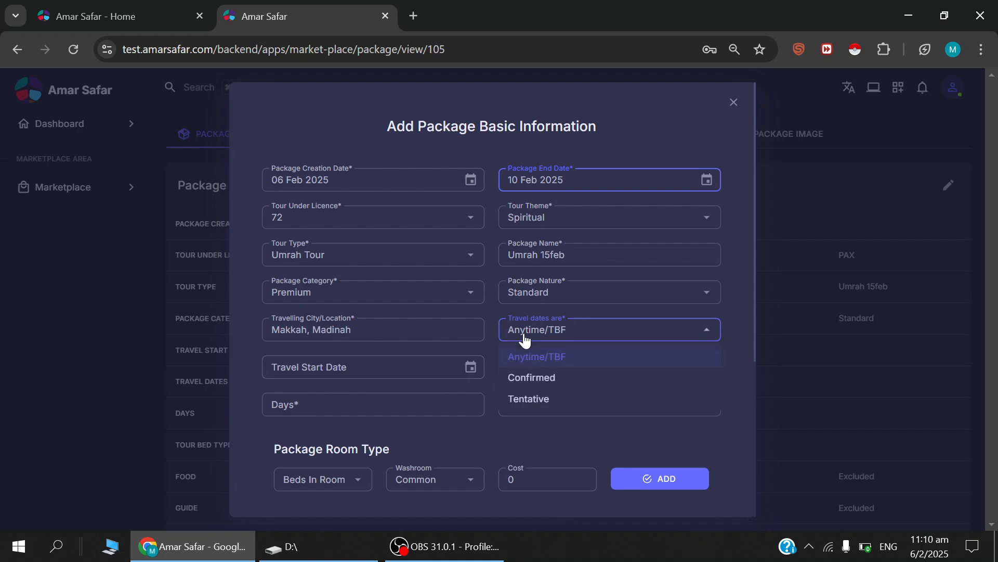
pyautogui.click(532, 384)
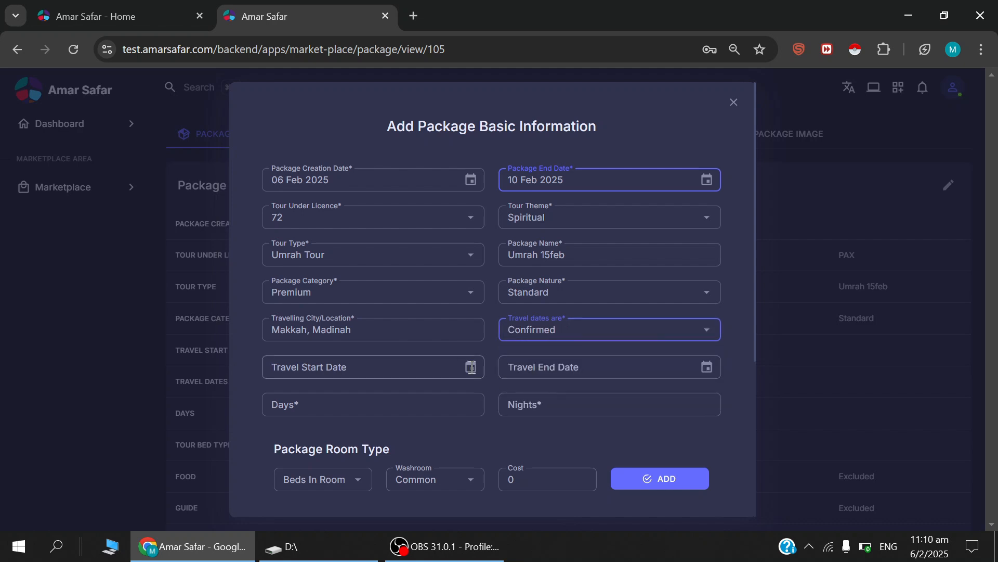
pyautogui.click(475, 368)
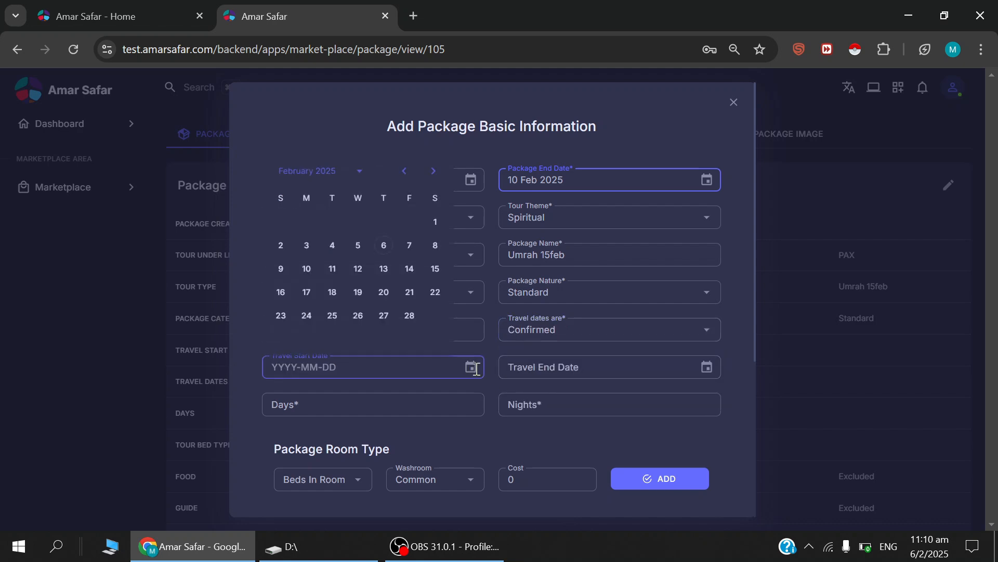
pyautogui.click(435, 268)
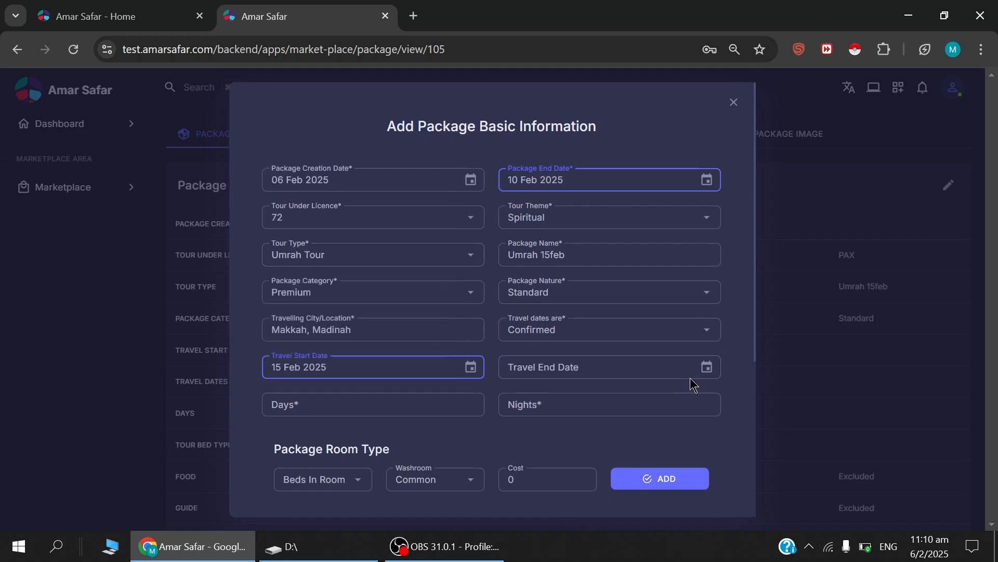
pyautogui.click(706, 368)
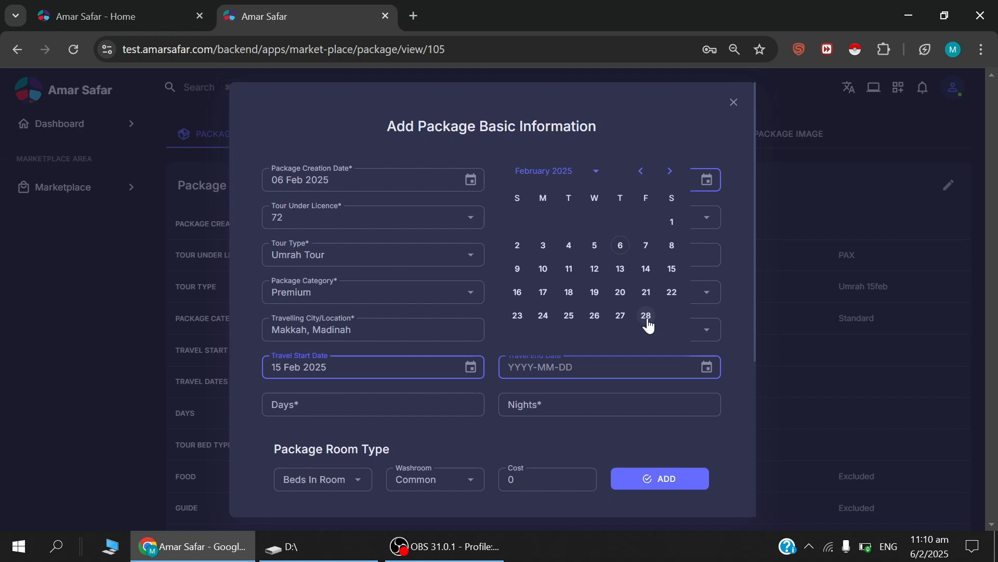
pyautogui.click(646, 316)
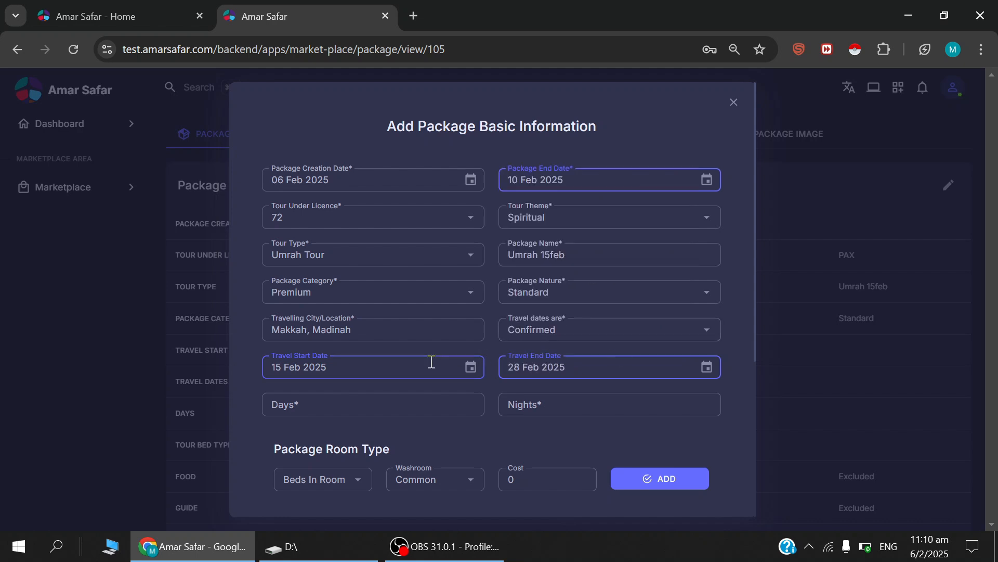
# Switch the travel dates status to Anytime/TBF and back to Confirmed.
pyautogui.click(534, 330)
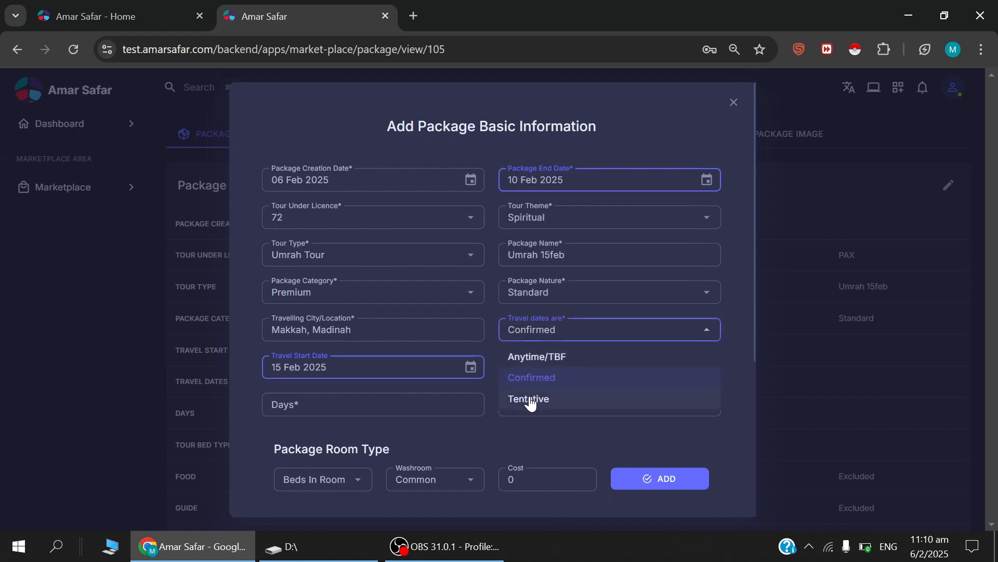
pyautogui.click(494, 391)
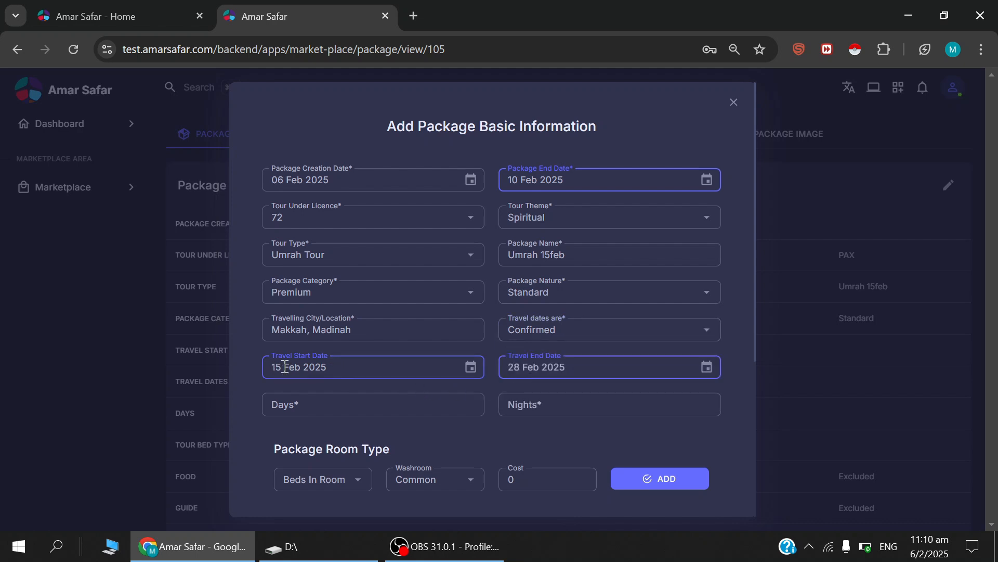
pyautogui.click(555, 333)
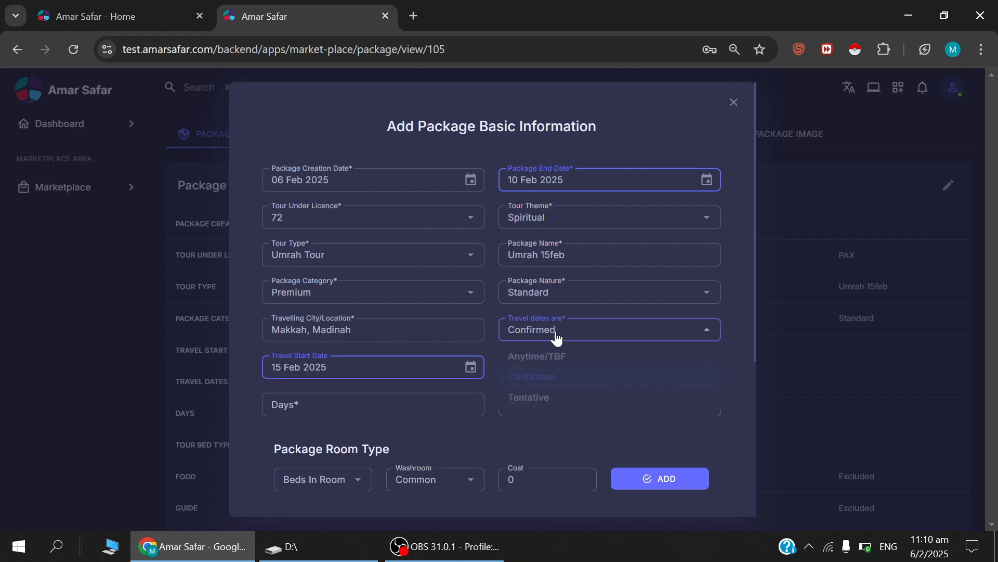
pyautogui.click(535, 364)
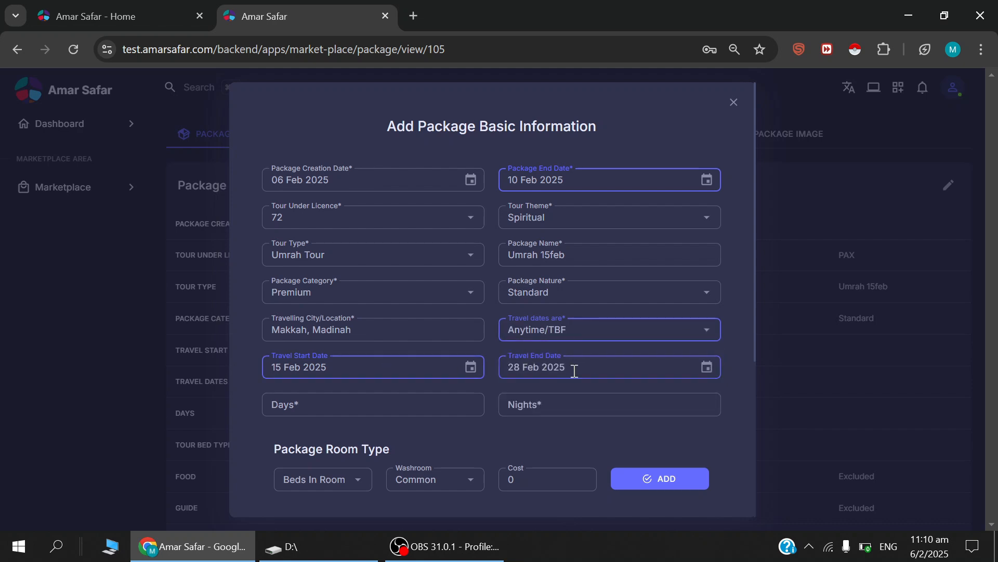
pyautogui.click(541, 336)
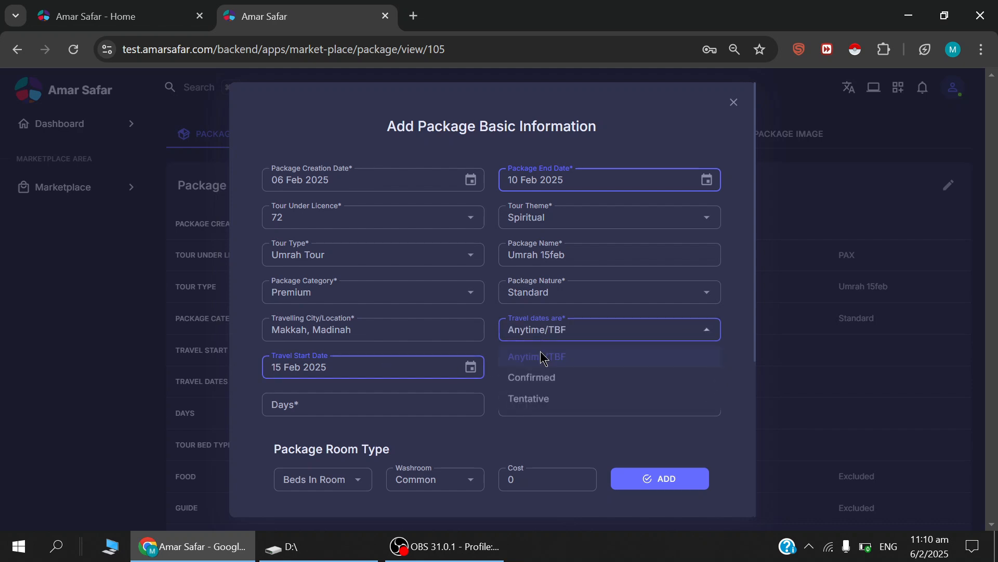
pyautogui.click(534, 377)
# Set the tour duration to 13 days and 13 nights.
pyautogui.click(434, 408)
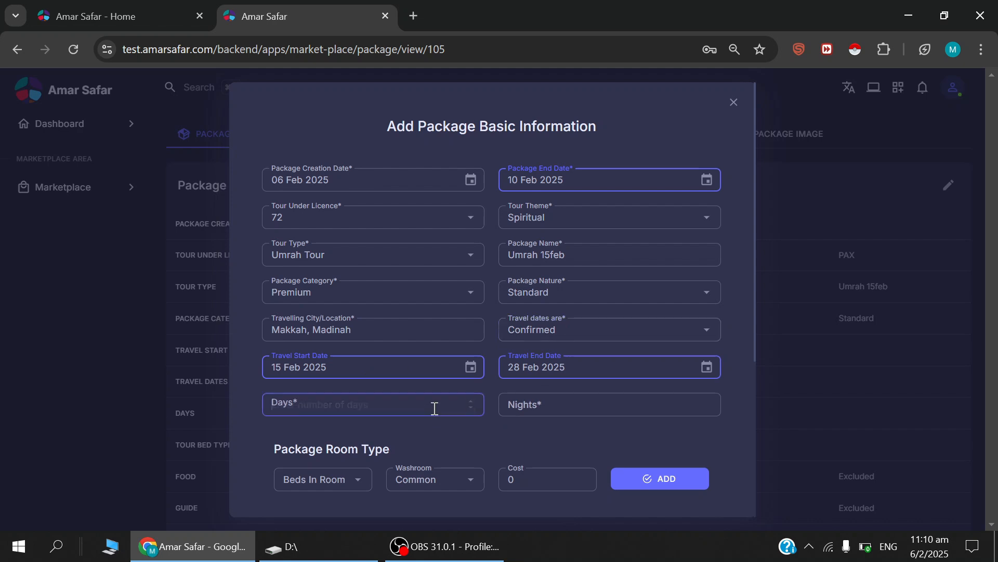
pyautogui.write('13')
pyautogui.click(546, 403)
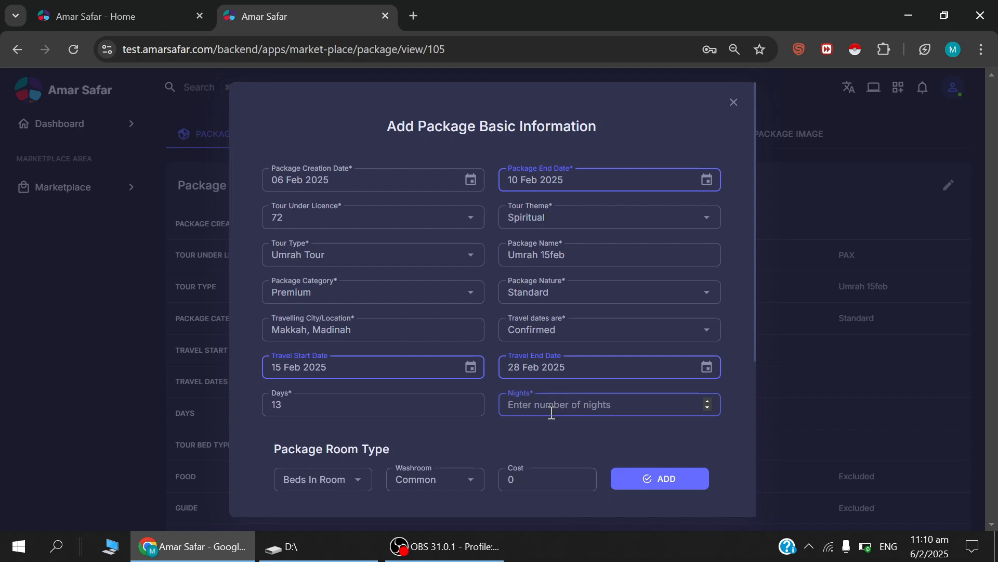
pyautogui.write('13')
pyautogui.click(523, 427)
# Add a 2 Bed room type with an Attached washroom and a cost of 250000 to the package.
pyautogui.scroll(-2, 541, 421)
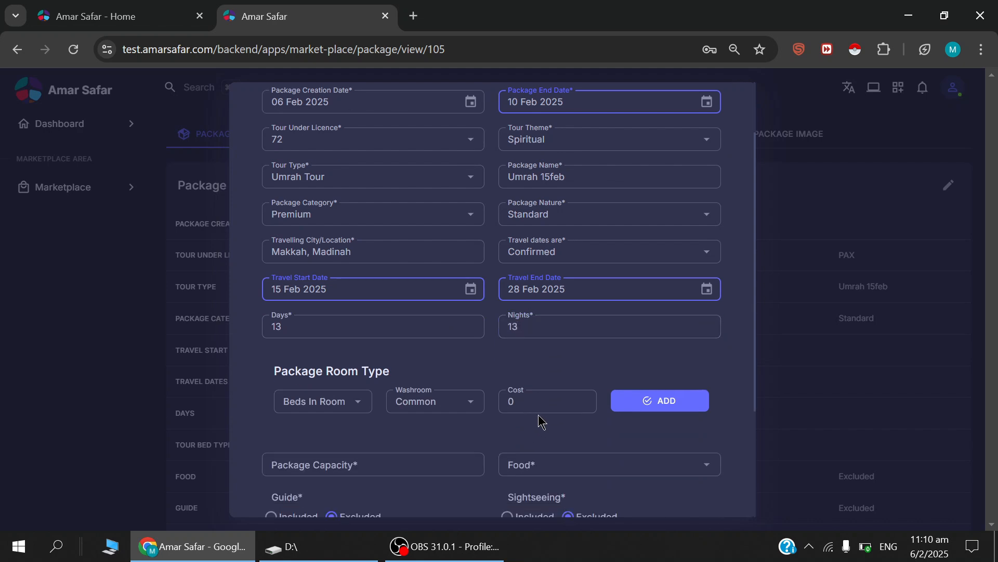
pyautogui.scroll(-2, 540, 423)
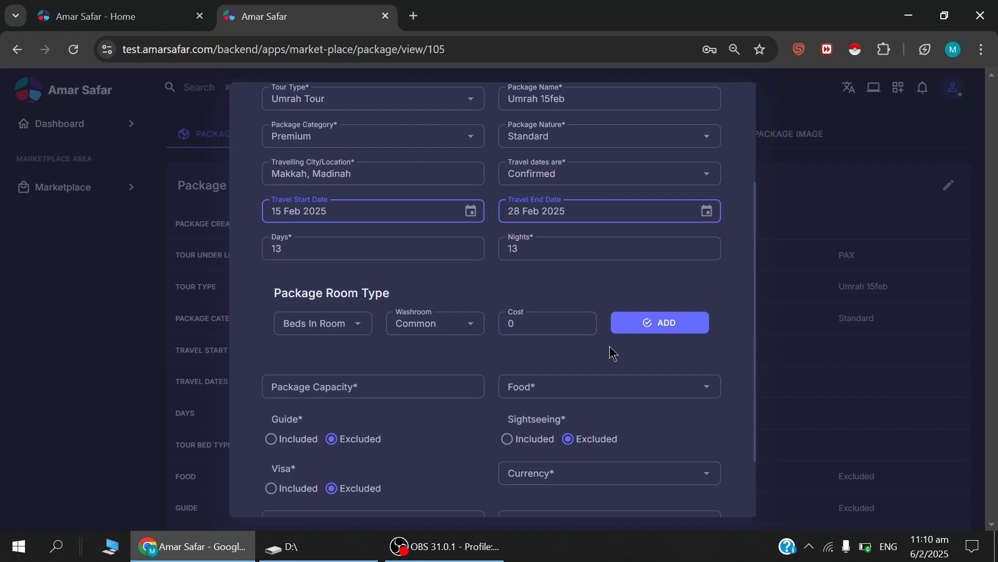
pyautogui.click(362, 331)
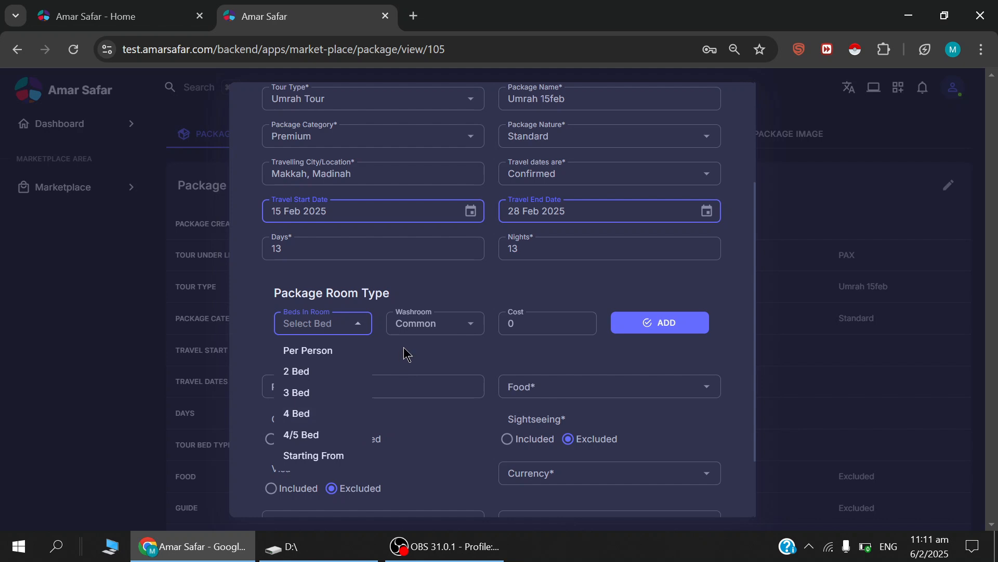
pyautogui.click(306, 372)
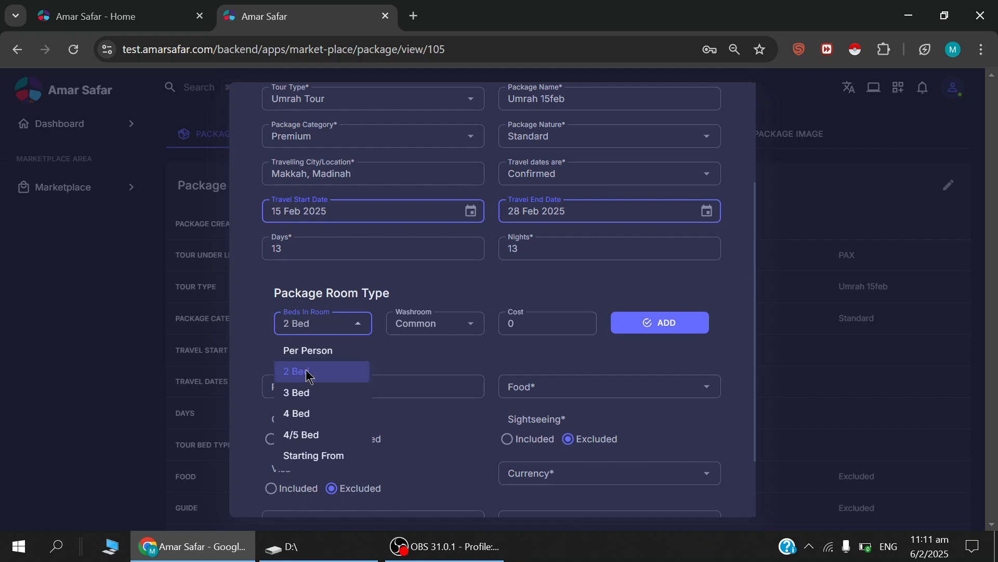
pyautogui.click(419, 324)
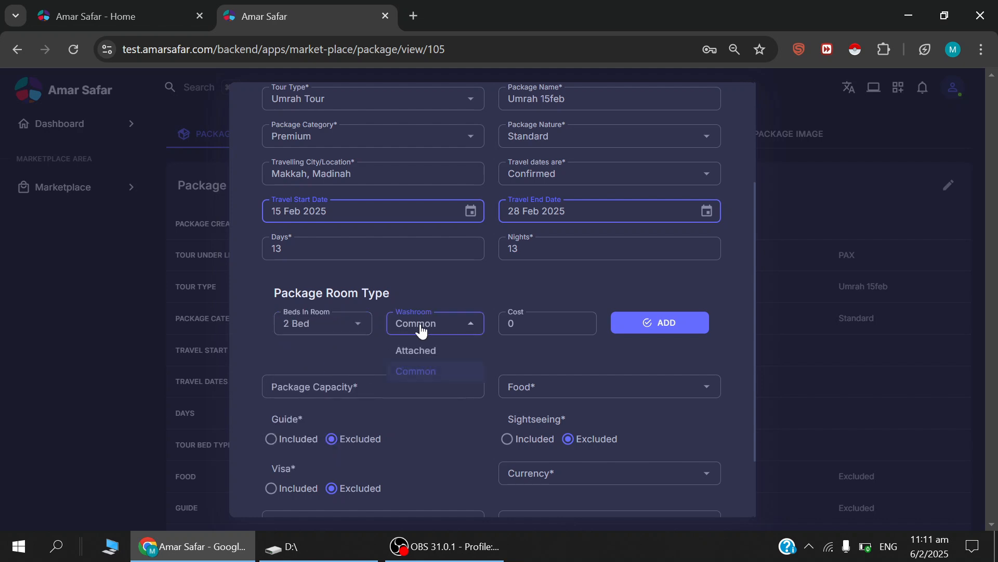
pyautogui.click(416, 351)
pyautogui.doubleClick(516, 324)
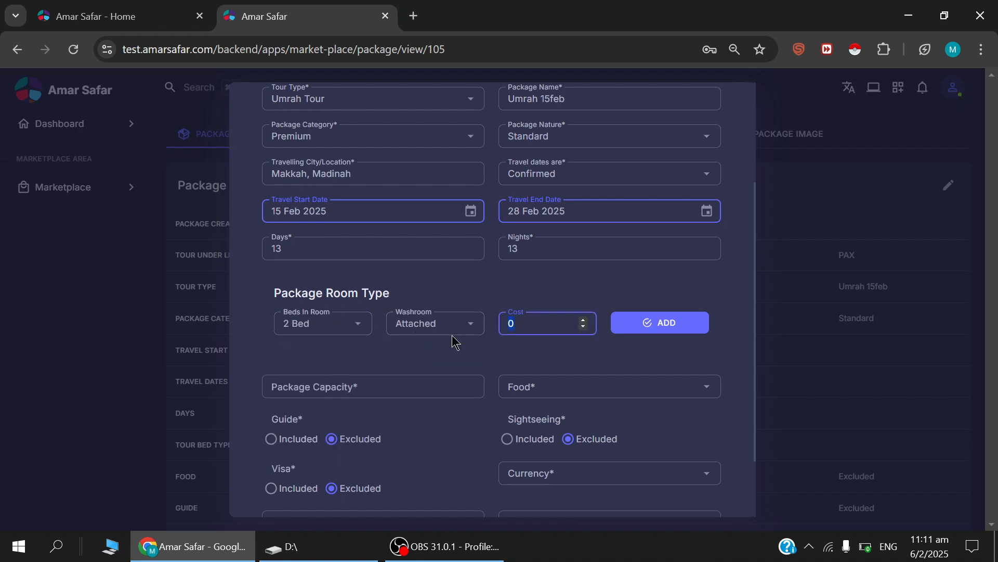
pyautogui.write('25000')
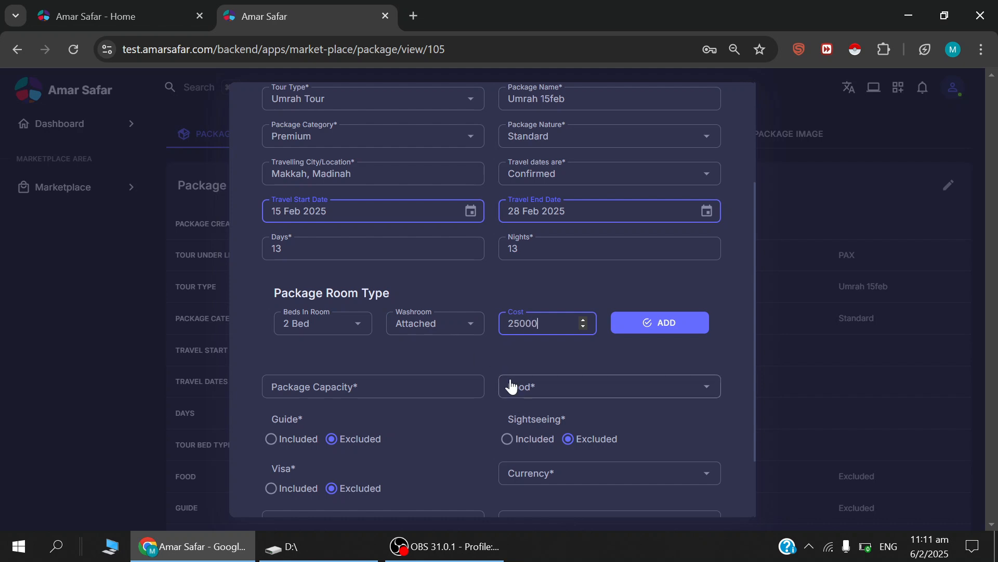
pyautogui.write('0')
pyautogui.click(557, 343)
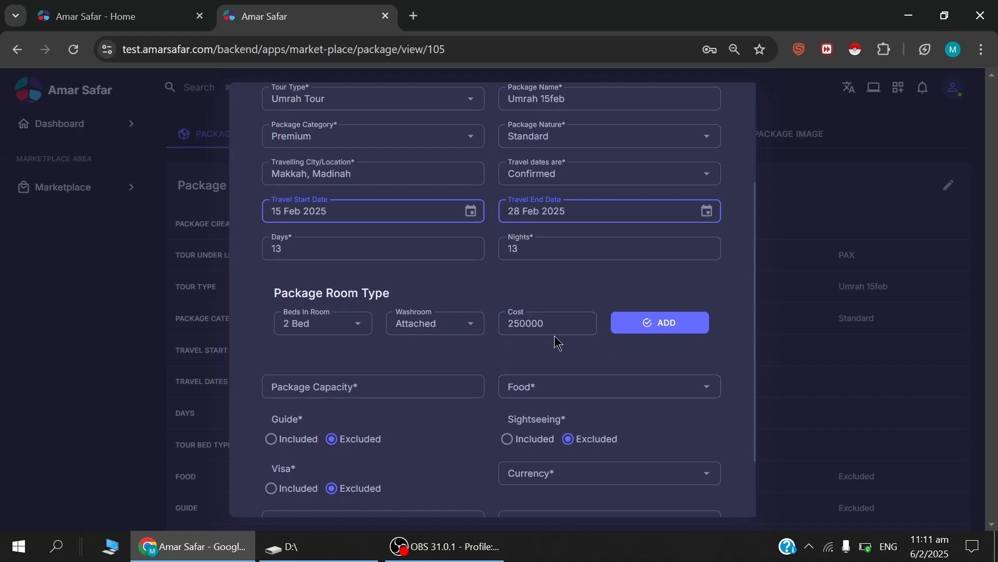
pyautogui.click(656, 323)
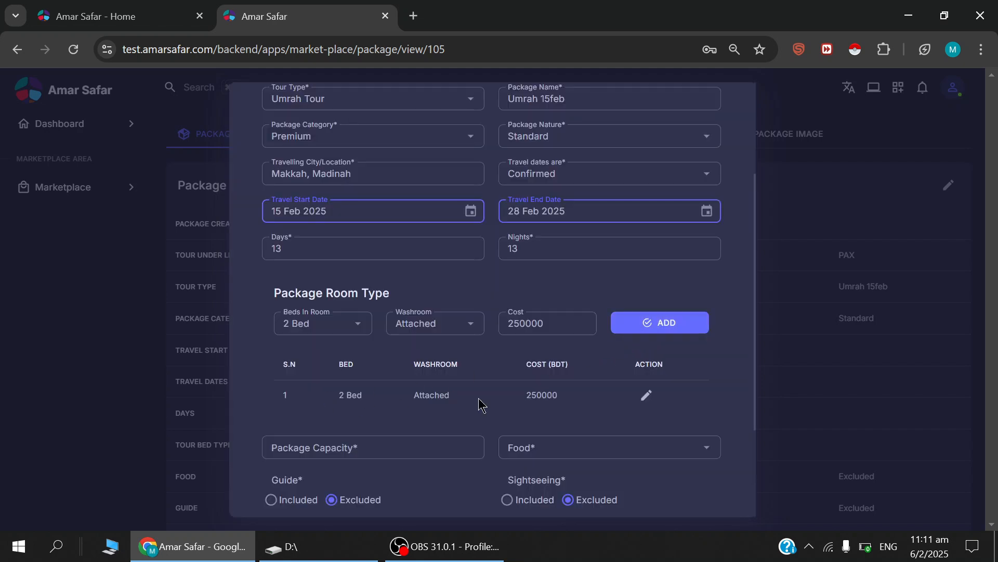
# Add a 3 Bed room type with an Attached washroom at a cost of 240000.
pyautogui.click(358, 325)
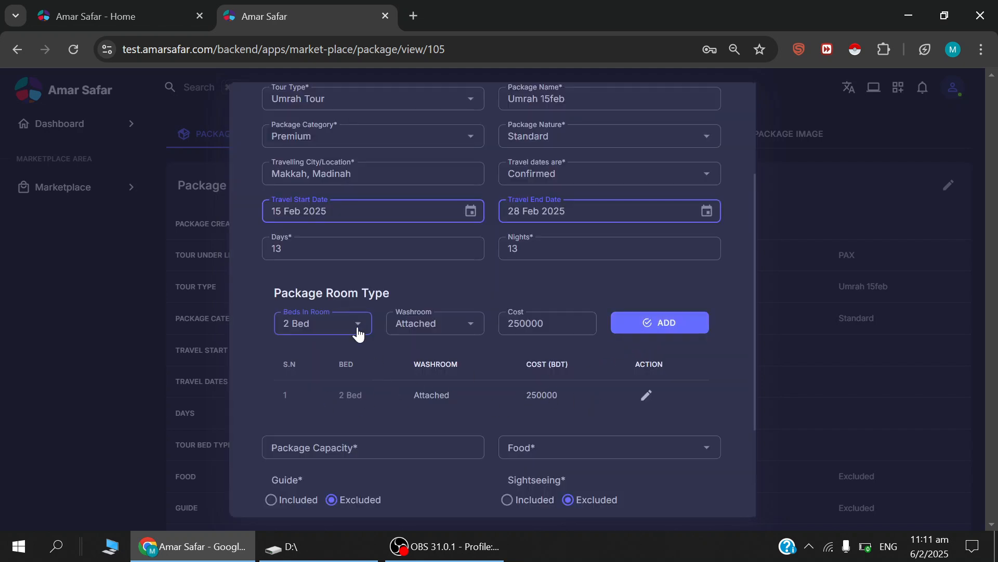
pyautogui.click(308, 397)
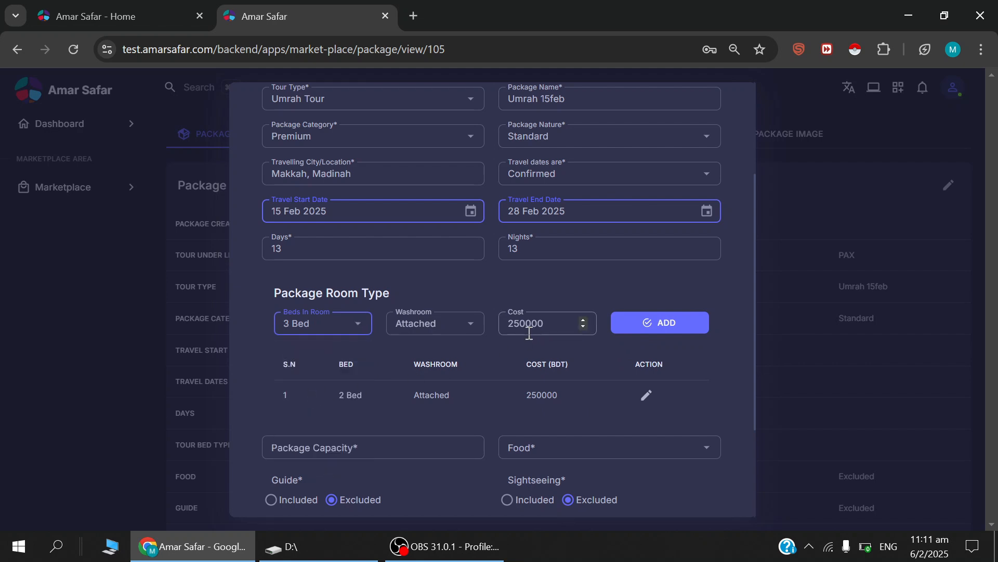
pyautogui.moveTo(525, 327); pyautogui.dragTo(521, 326)
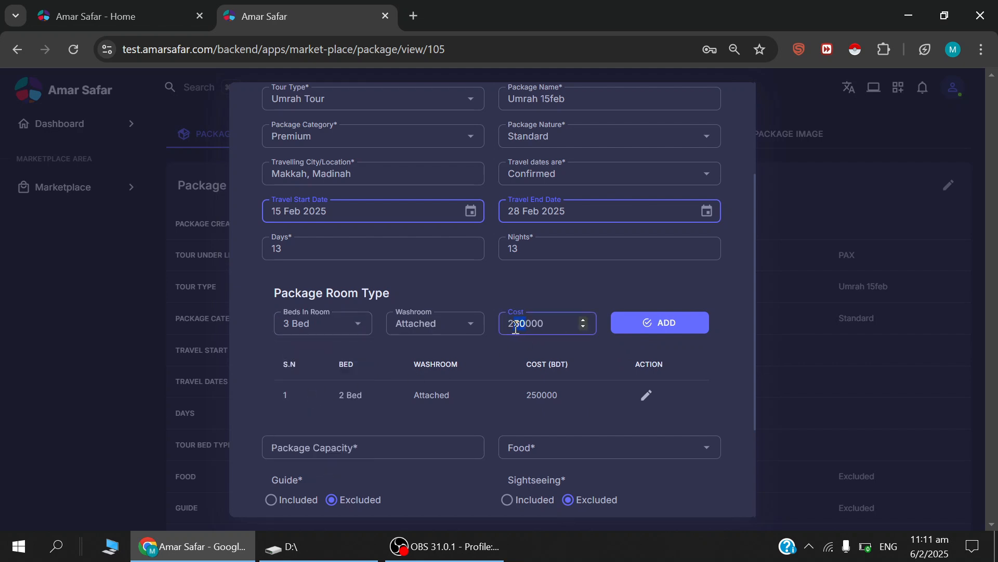
pyautogui.write('4')
pyautogui.click(649, 324)
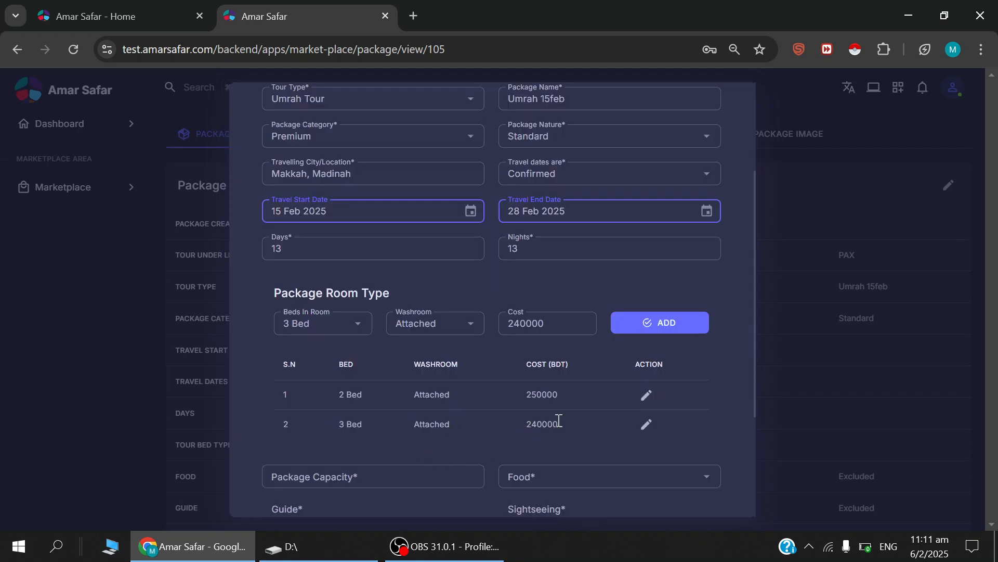
# Add a 4 Bed room type with an Attached washroom at a cost of 230000.
pyautogui.click(358, 327)
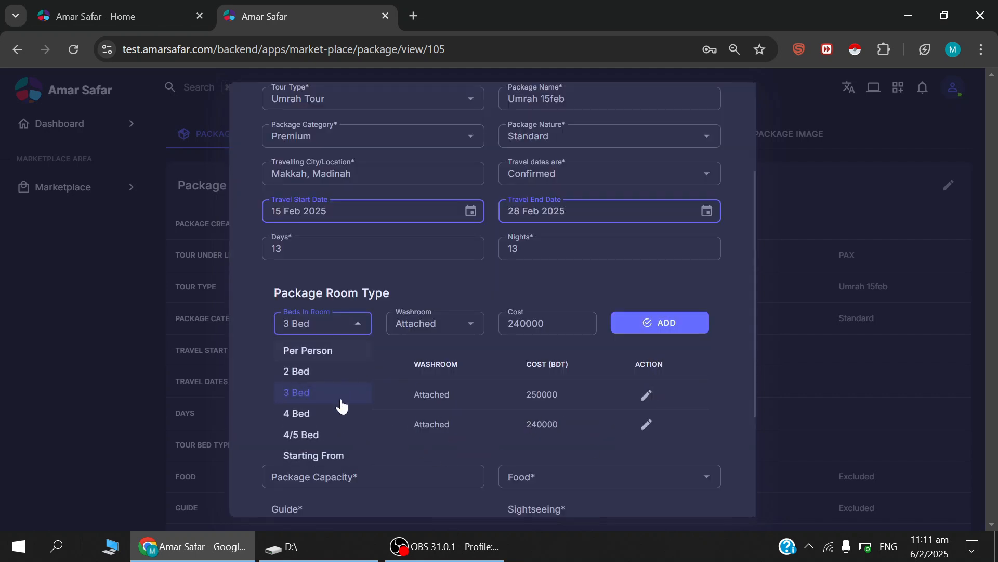
pyautogui.click(308, 414)
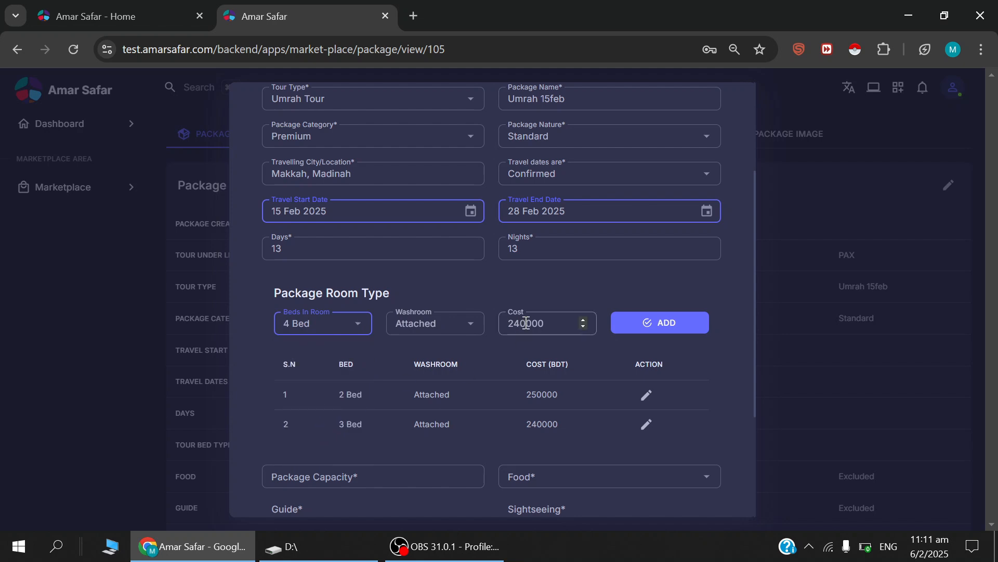
pyautogui.moveTo(526, 323); pyautogui.dragTo(516, 326)
pyautogui.write('3')
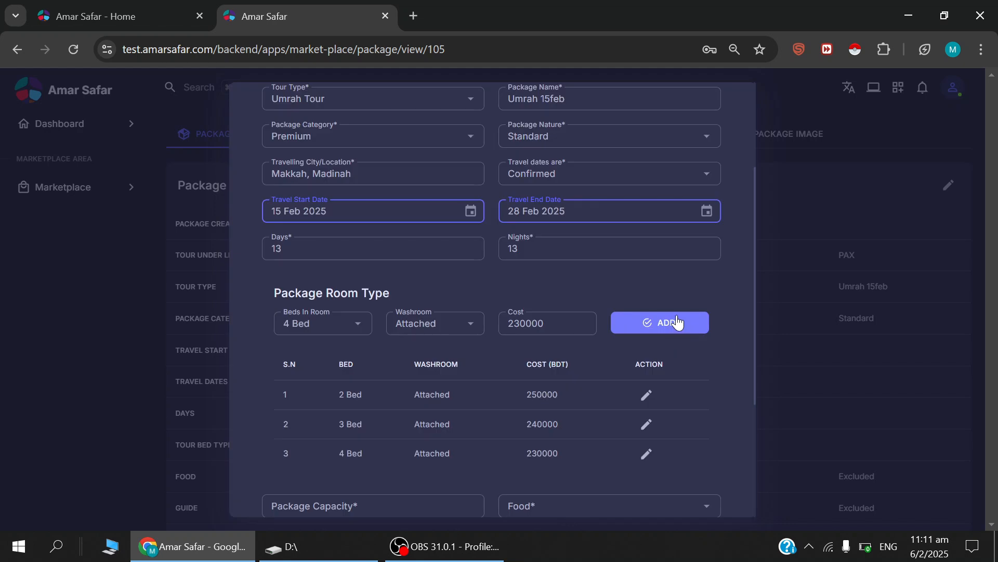
# Set the package capacity to 40 and the food option to Food Excluded.
pyautogui.scroll(-2, 520, 343)
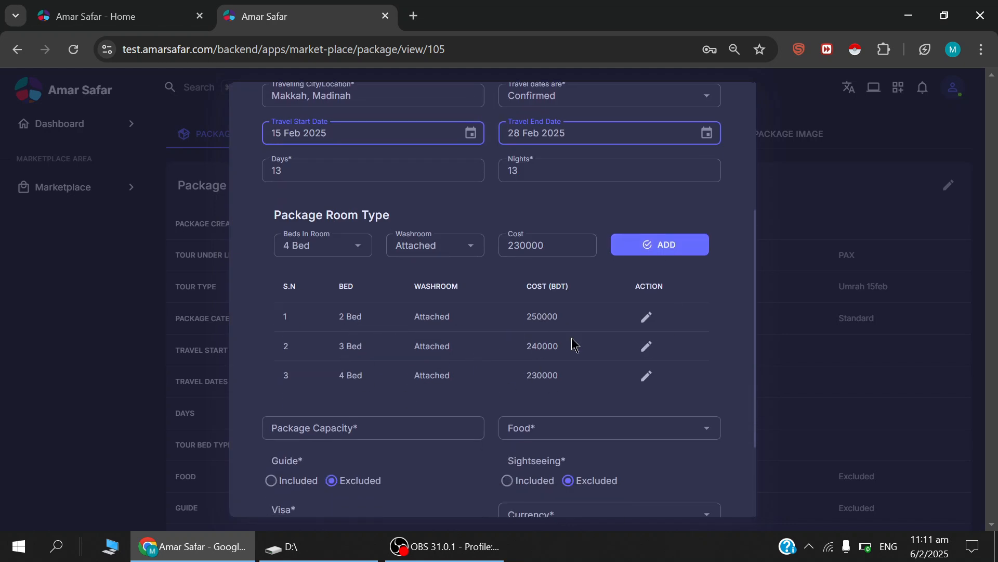
pyautogui.scroll(-1, 613, 373)
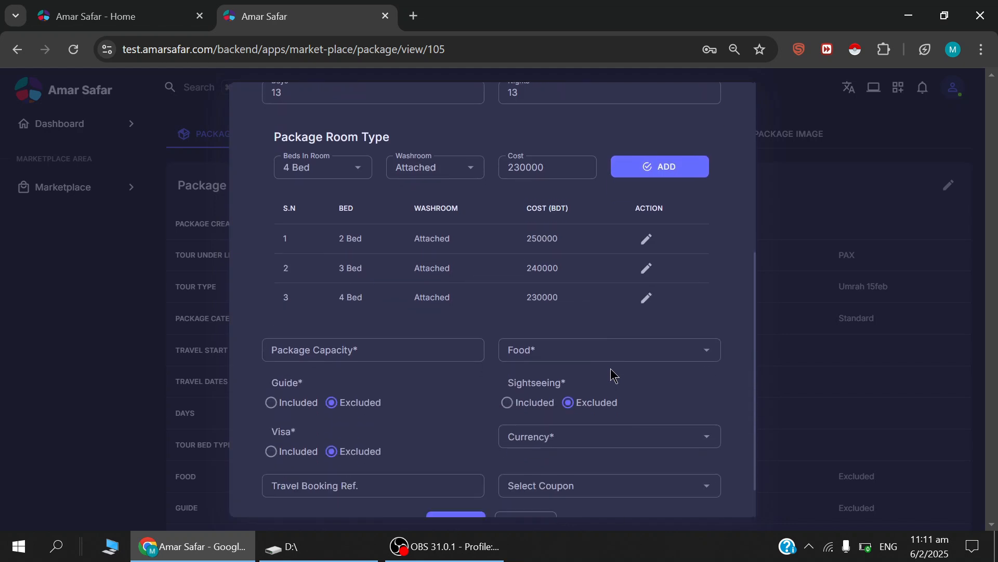
pyautogui.click(349, 351)
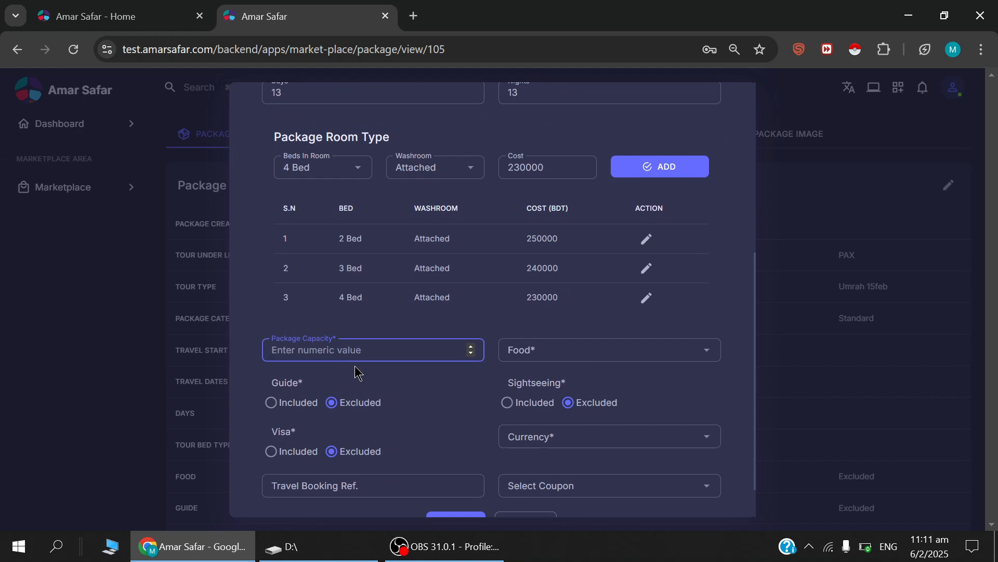
pyautogui.write('40')
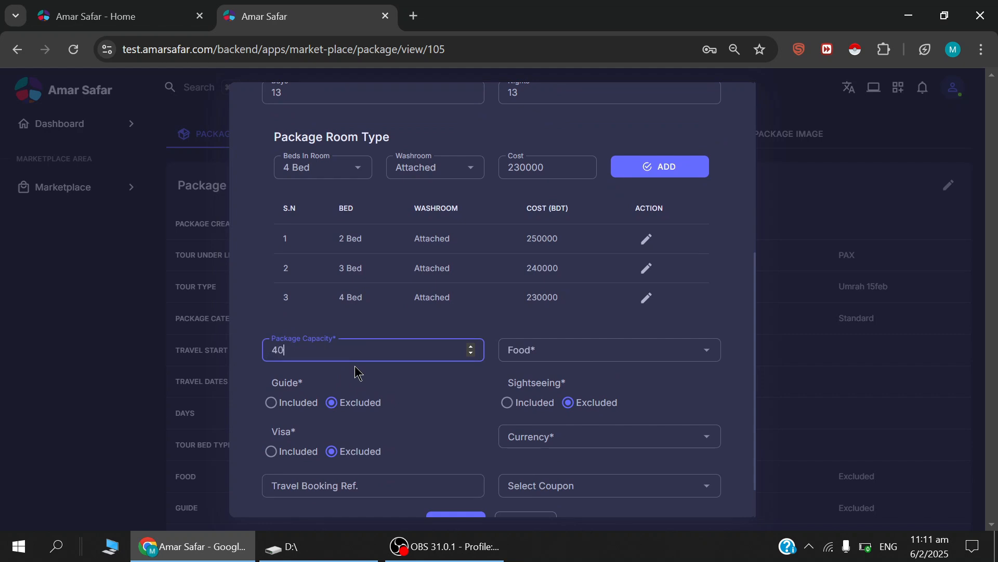
pyautogui.click(556, 357)
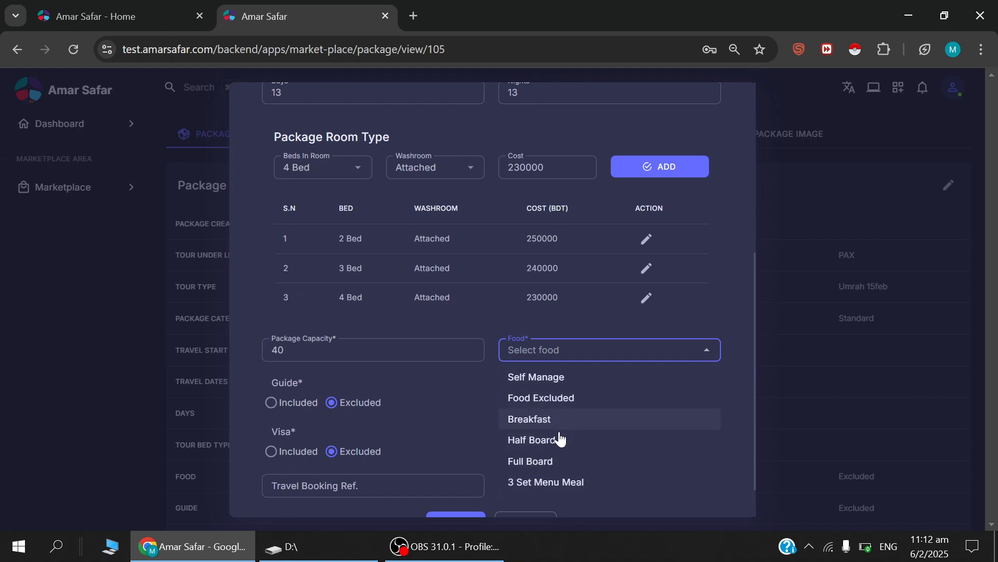
pyautogui.click(538, 405)
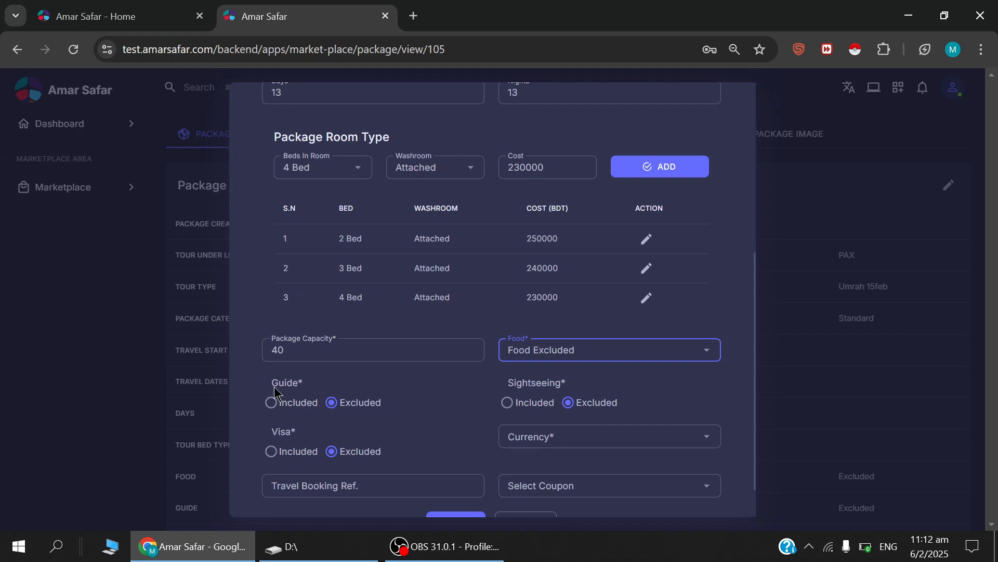
# Mark the guide, sightseeing and visa as Included in the package.
pyautogui.click(287, 410)
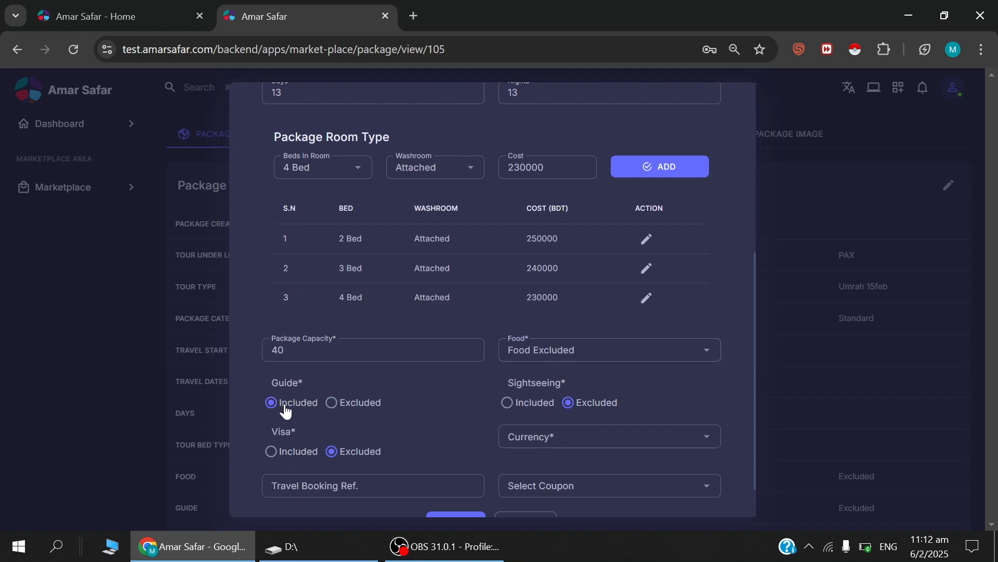
pyautogui.click(530, 411)
pyautogui.scroll(-1, 527, 411)
pyautogui.click(280, 408)
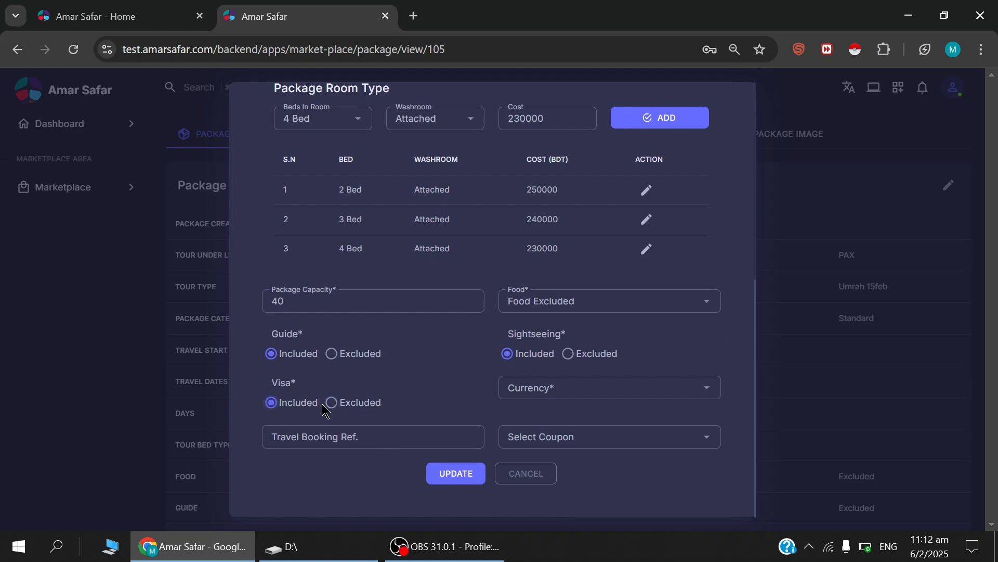
# Set the package currency to BDT and save the updated basic information.
pyautogui.click(542, 394)
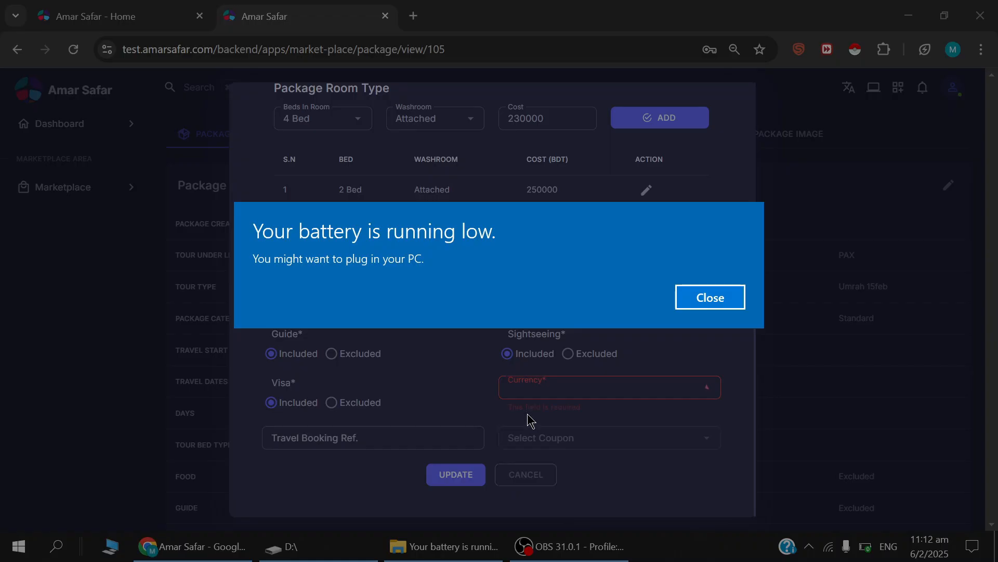
pyautogui.click(710, 298)
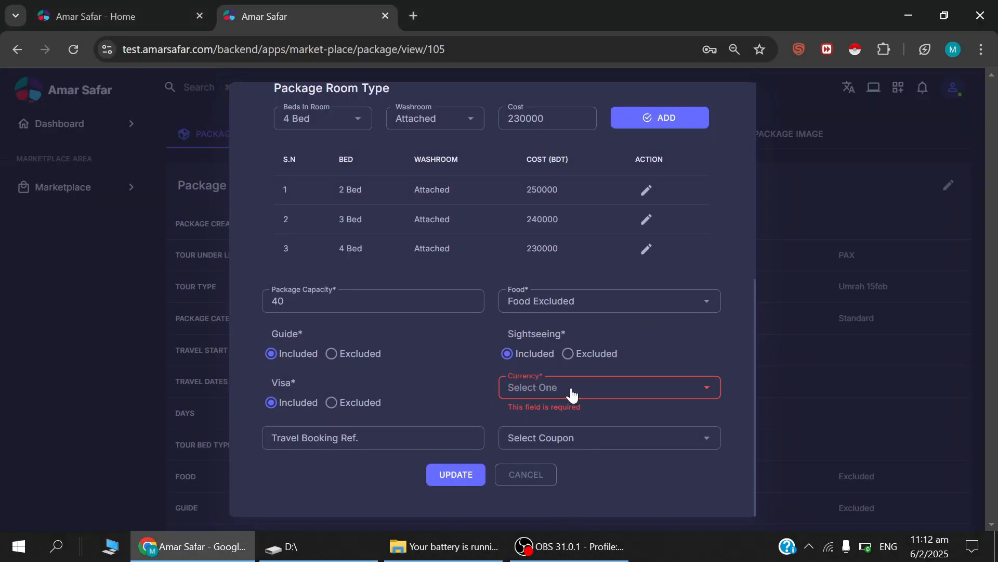
pyautogui.click(573, 394)
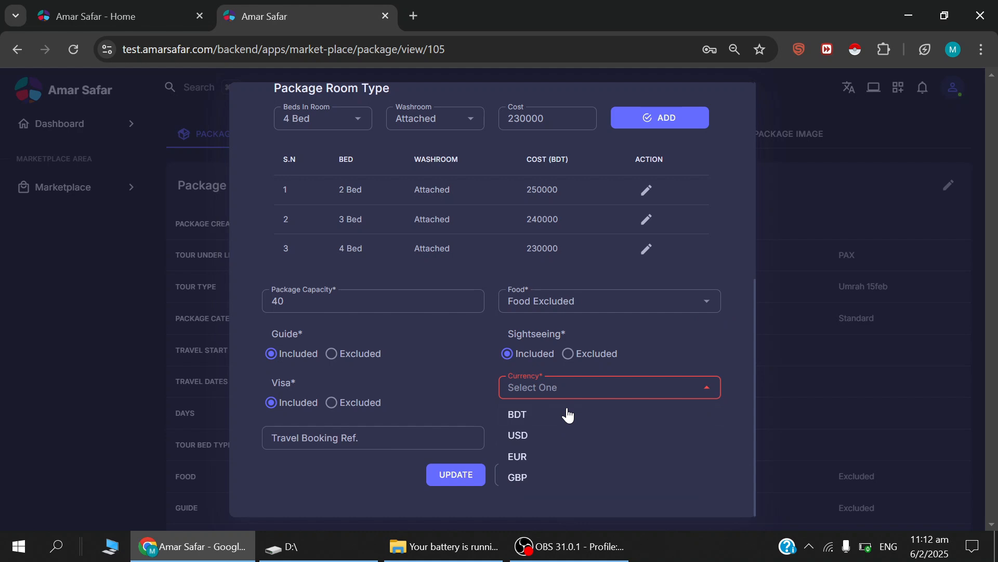
pyautogui.click(523, 414)
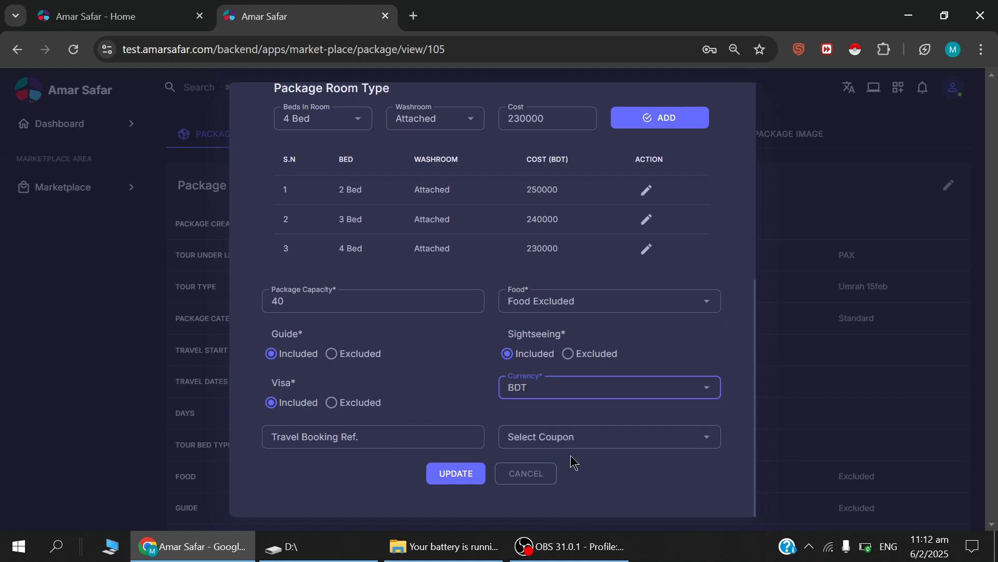
pyautogui.click(460, 473)
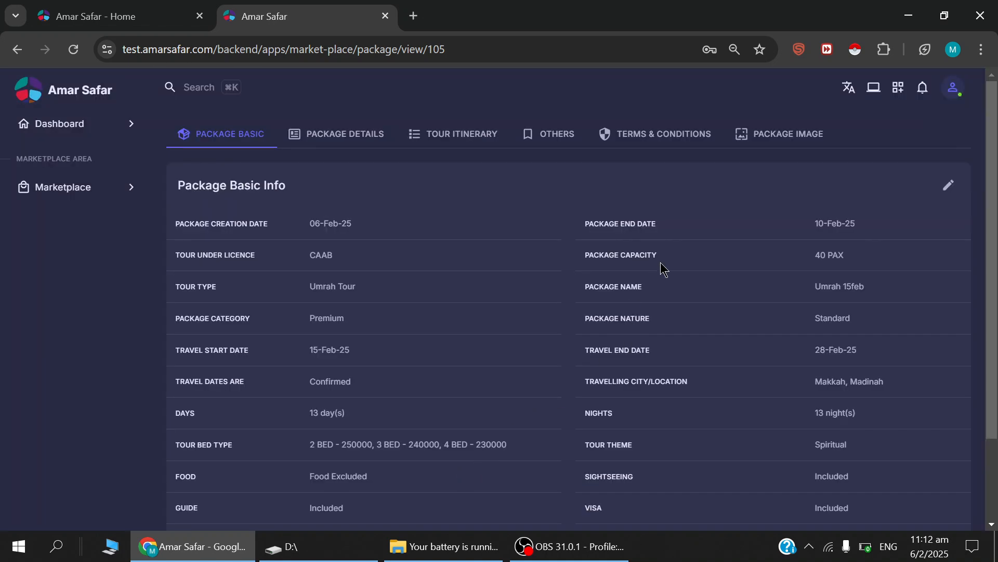
pyautogui.scroll(-2, 811, 291)
pyautogui.scroll(2, 523, 359)
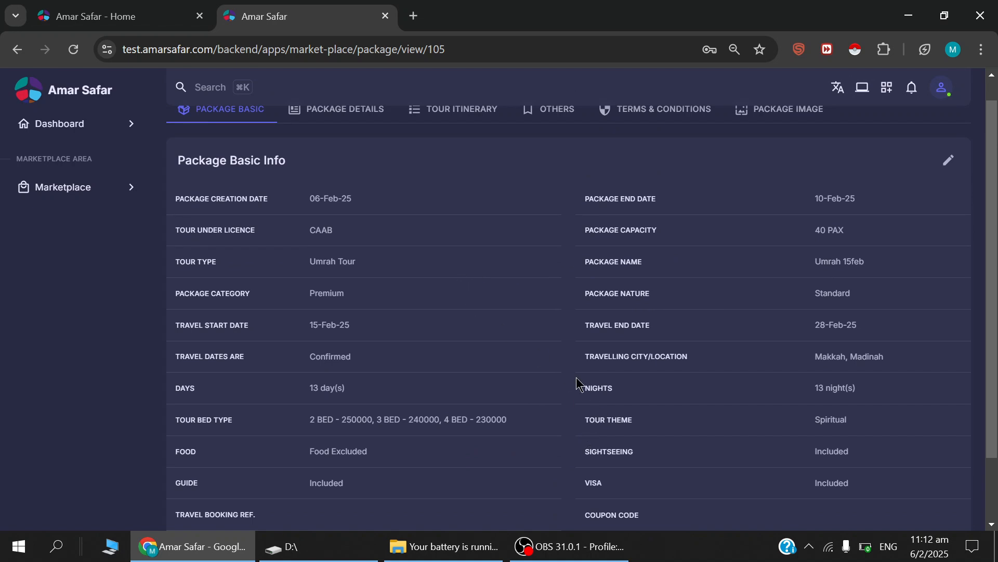
pyautogui.scroll(1, 575, 379)
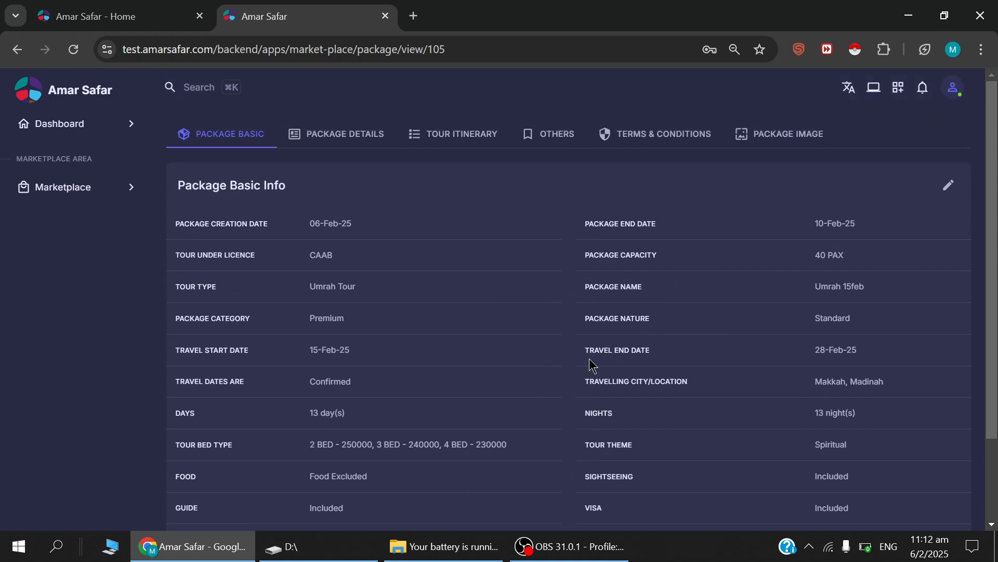
# Open the package details and examine the Visa Details, Transport, Accommodation, SightSeeing and Excluded Services sections.
pyautogui.click(338, 143)
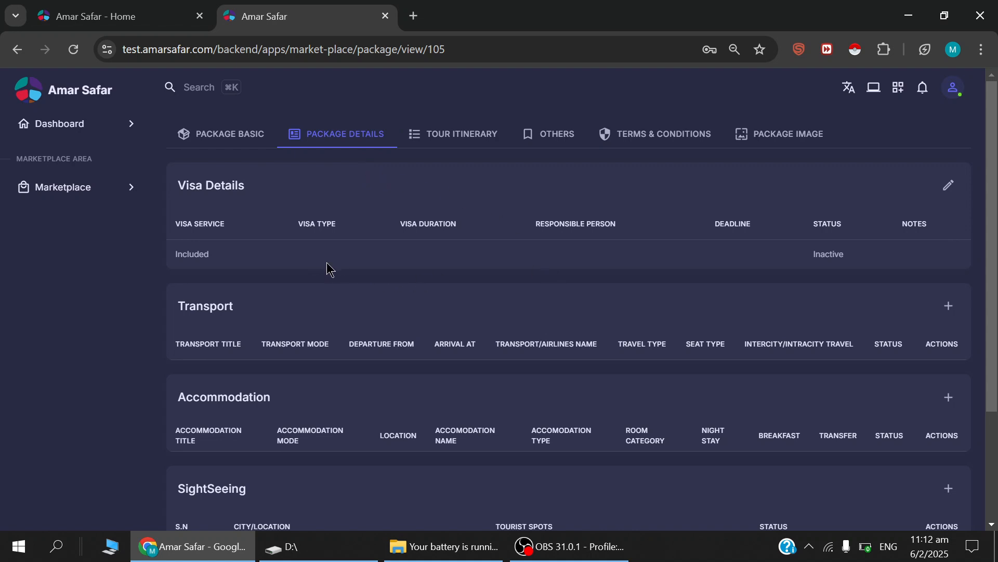
pyautogui.moveTo(179, 188); pyautogui.dragTo(262, 192)
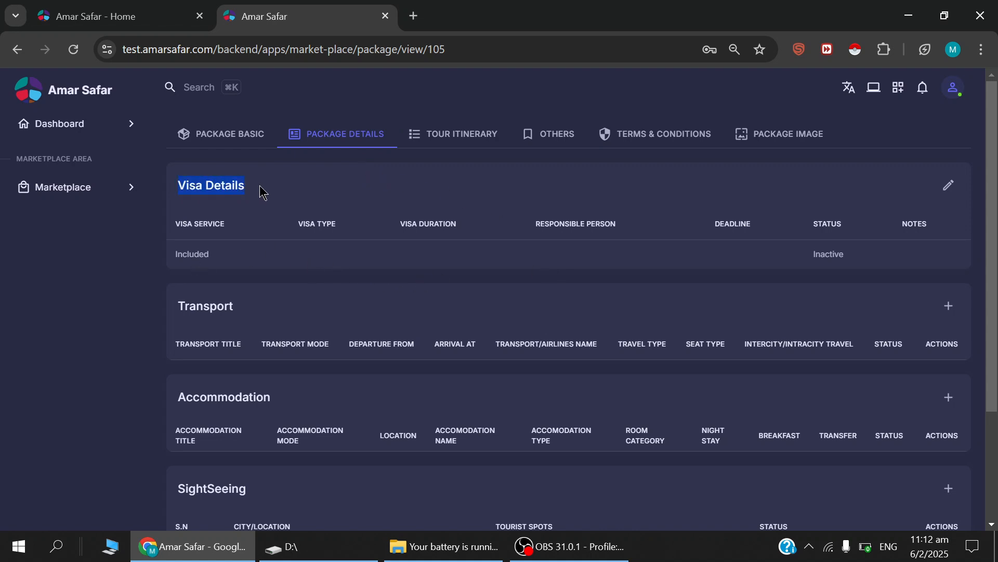
pyautogui.moveTo(177, 309); pyautogui.dragTo(241, 314)
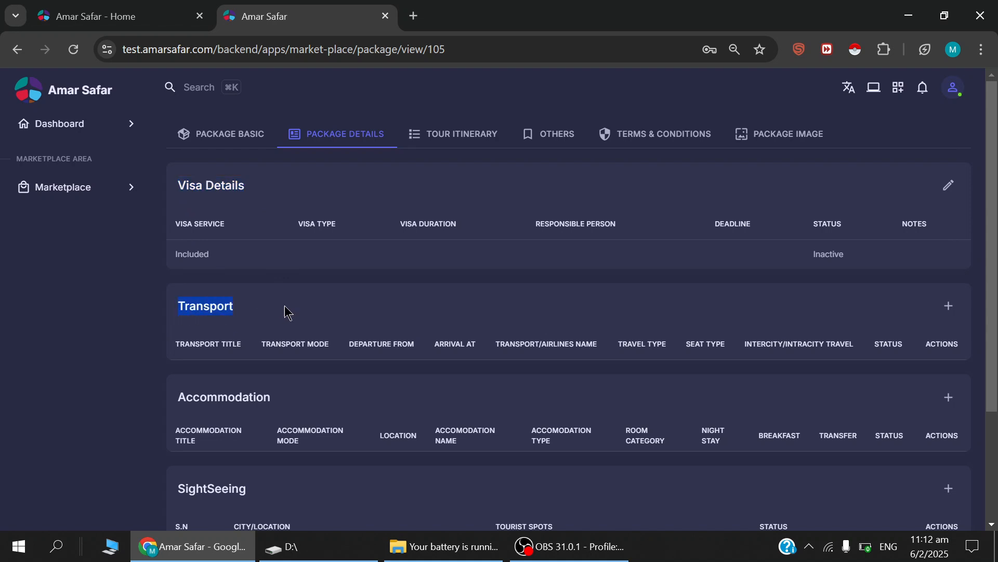
pyautogui.moveTo(179, 400); pyautogui.dragTo(270, 405)
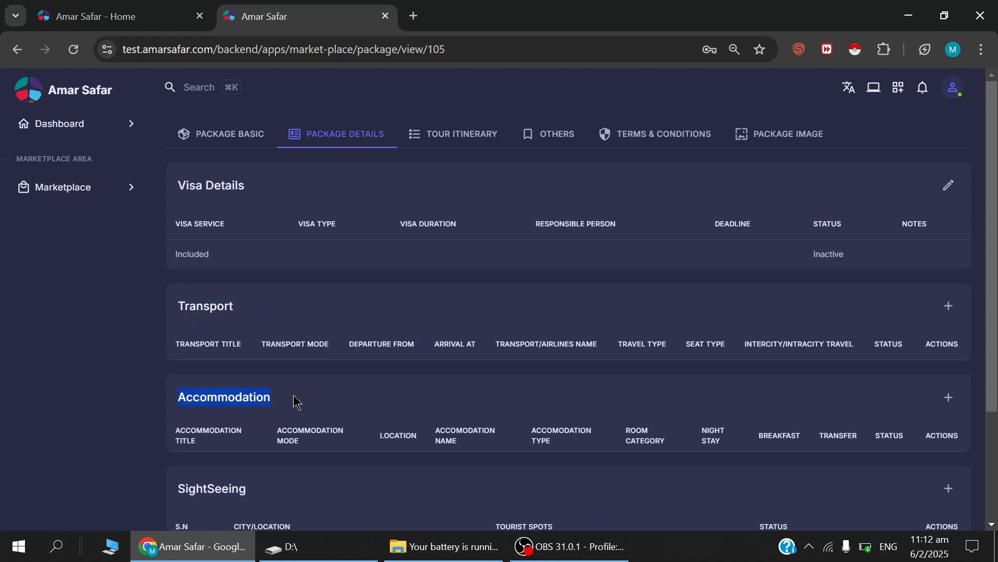
pyautogui.scroll(-2, 293, 400)
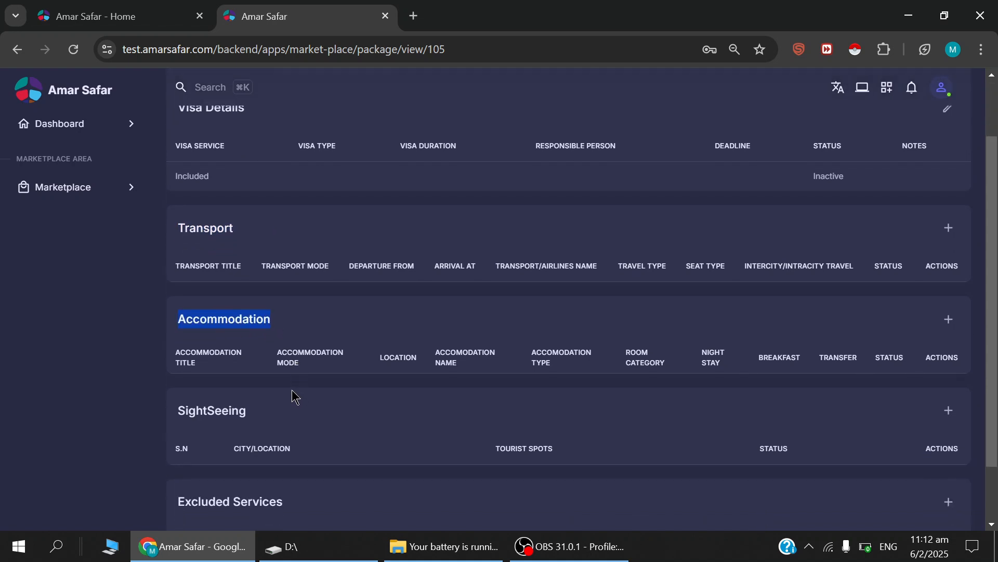
pyautogui.moveTo(178, 412); pyautogui.dragTo(249, 416)
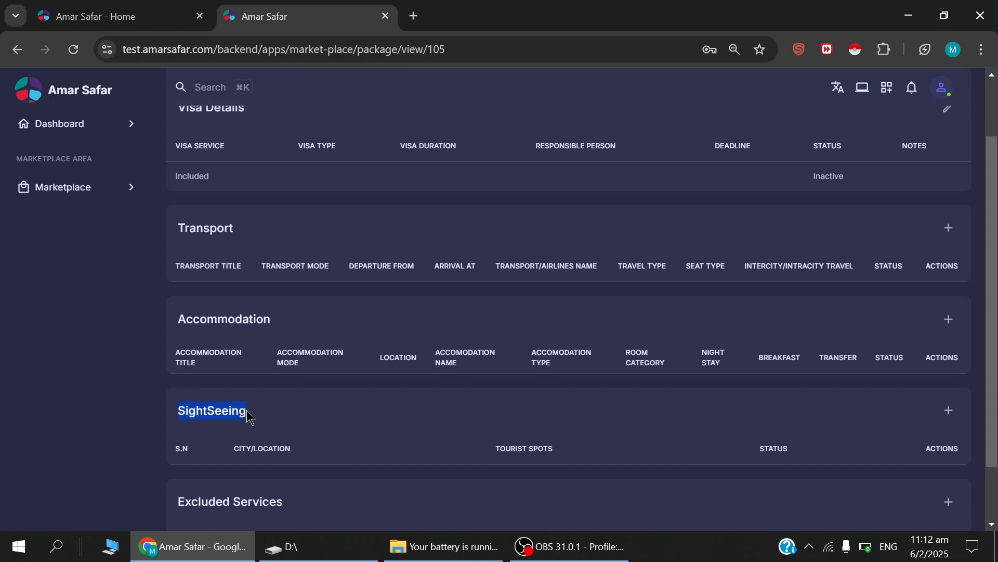
pyautogui.scroll(-2, 260, 411)
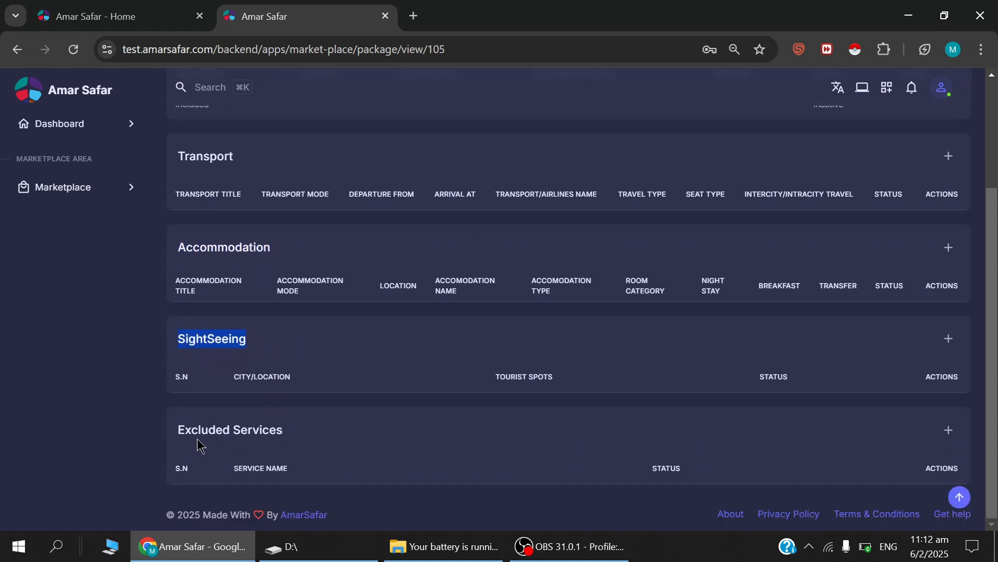
pyautogui.moveTo(179, 432); pyautogui.dragTo(290, 432)
pyautogui.scroll(3, 400, 403)
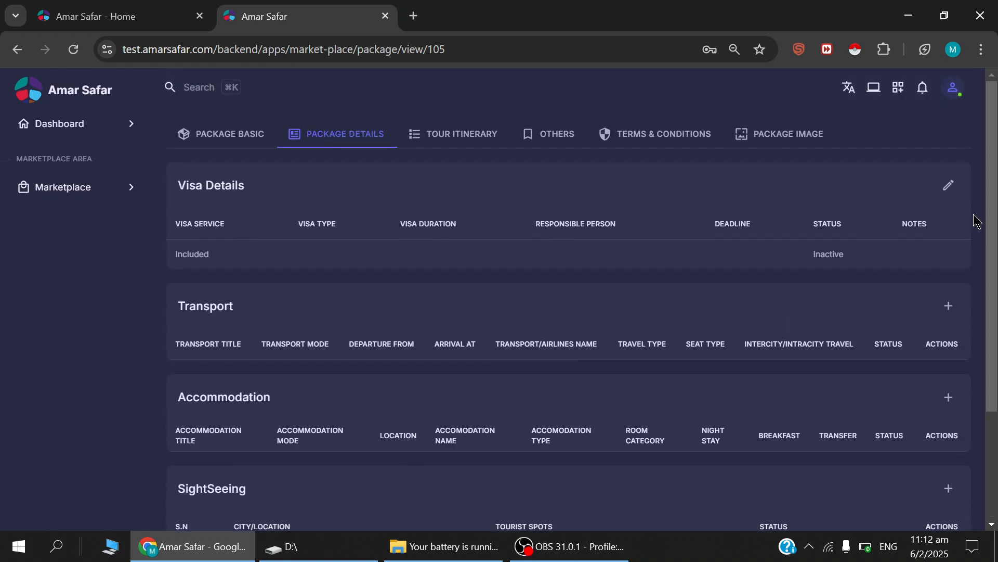
# Edit the package visa details to use Umrah Visa with a visa duration of 90, and save them.
pyautogui.click(949, 187)
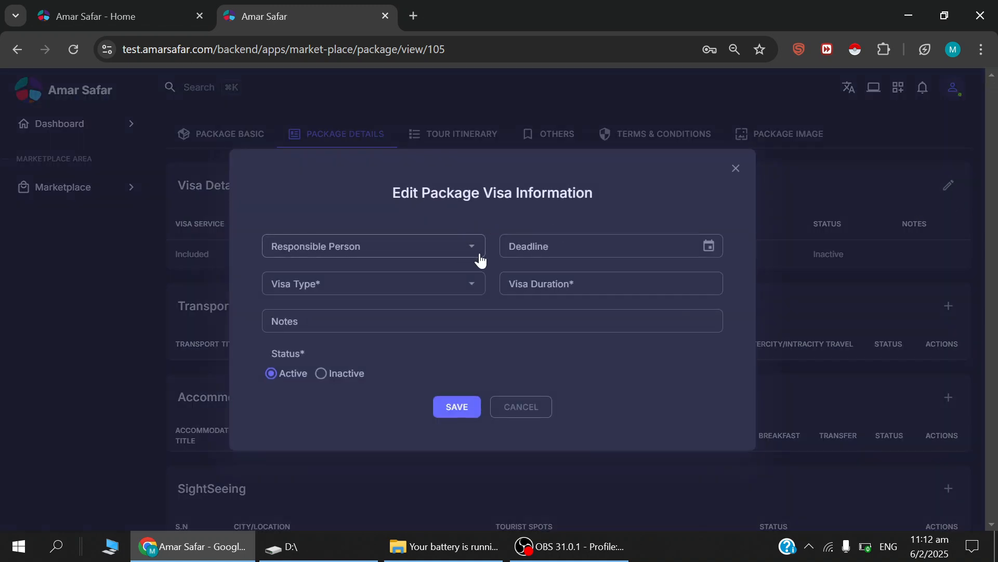
pyautogui.click(466, 294)
pyautogui.click(332, 330)
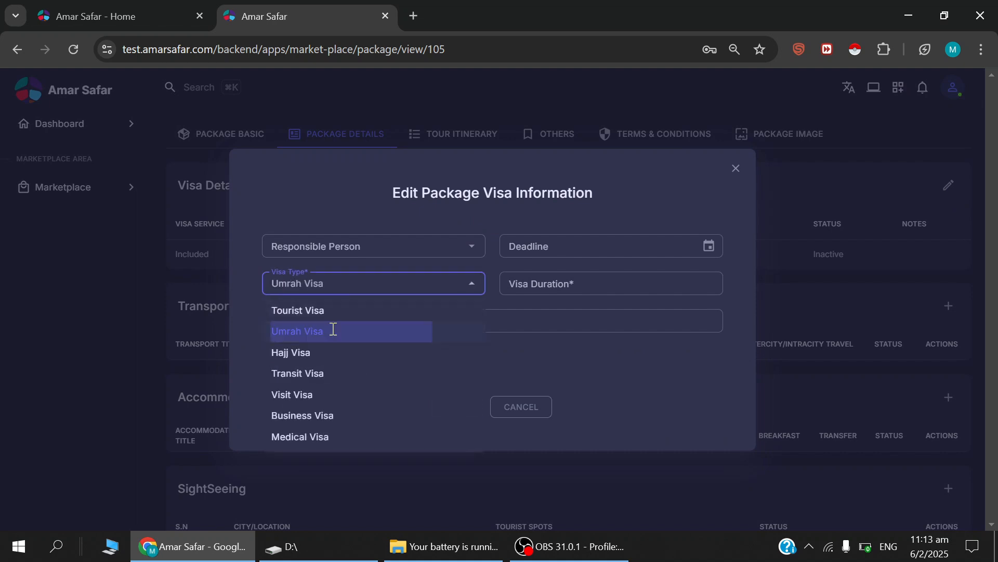
pyautogui.click(550, 283)
pyautogui.write('30')
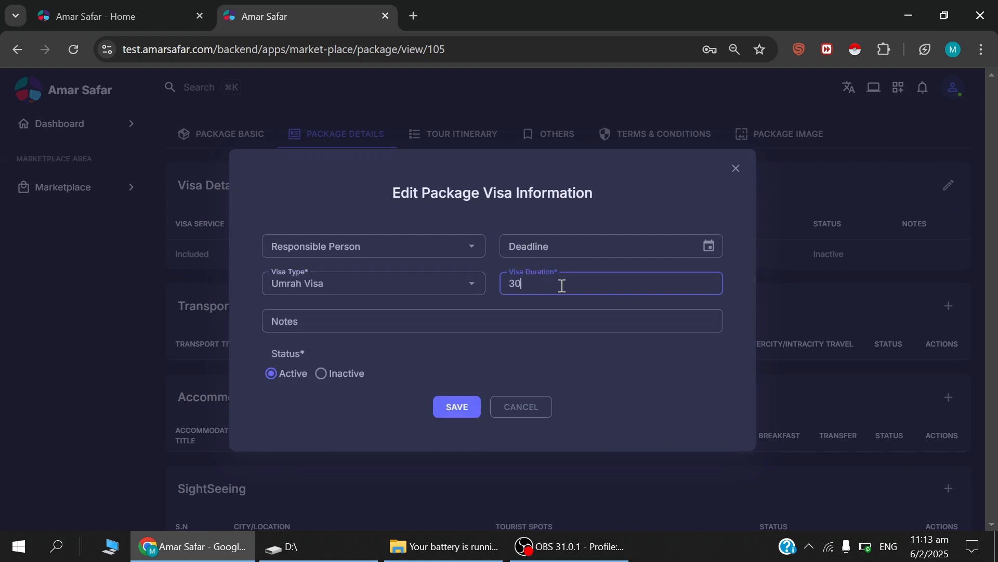
pyautogui.press('BackSpace')
pyautogui.press('BackSpace')
pyautogui.write('90')
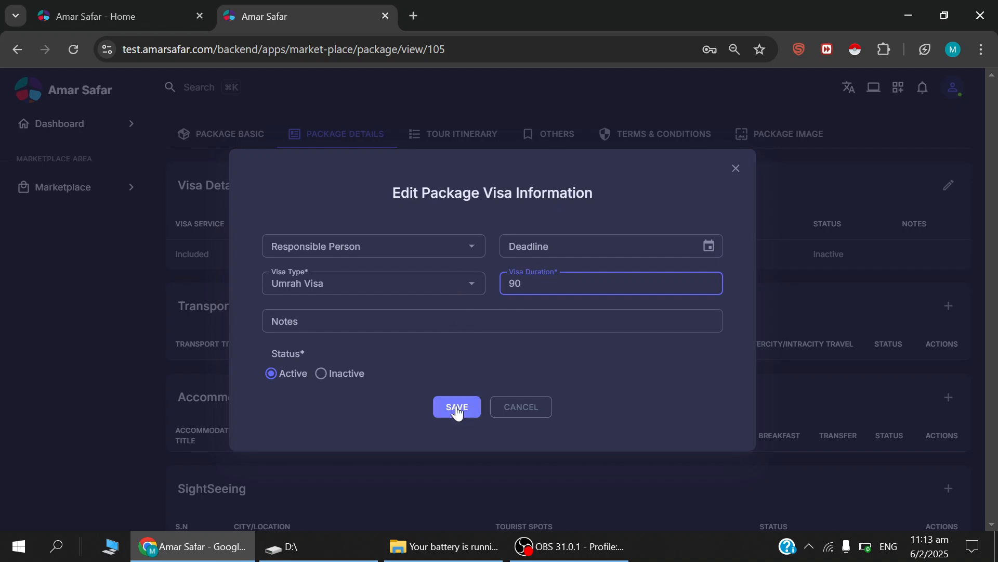
pyautogui.click(457, 408)
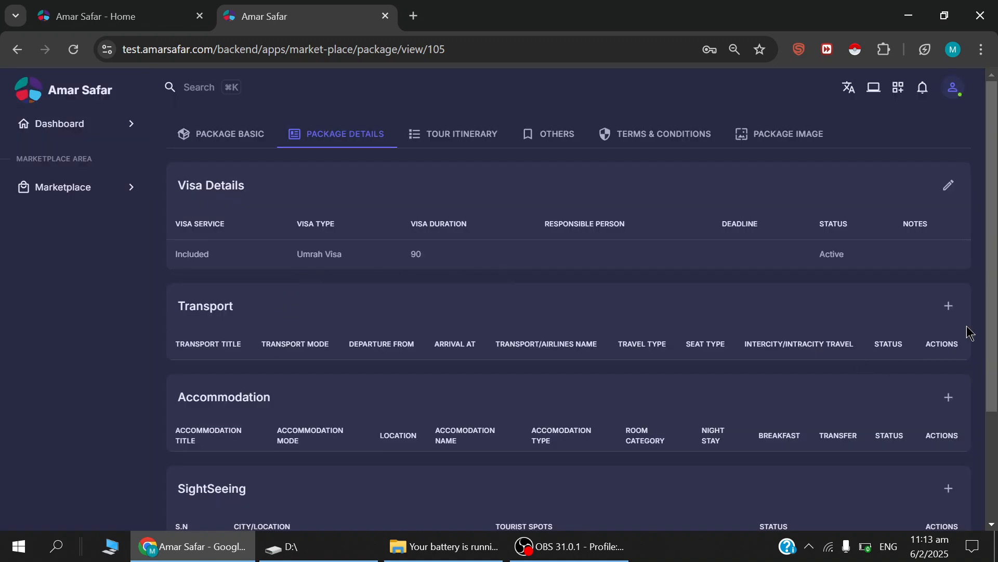
# Start a package transport entry titled "DHAKA - MAKKAH Flight" with Airplane as the transport mode.
pyautogui.click(948, 306)
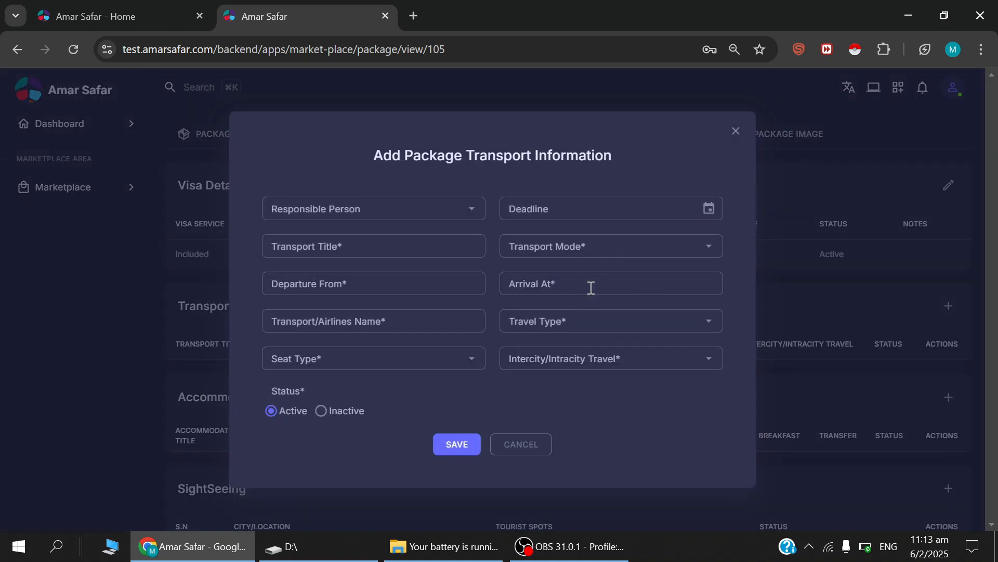
pyautogui.click(365, 246)
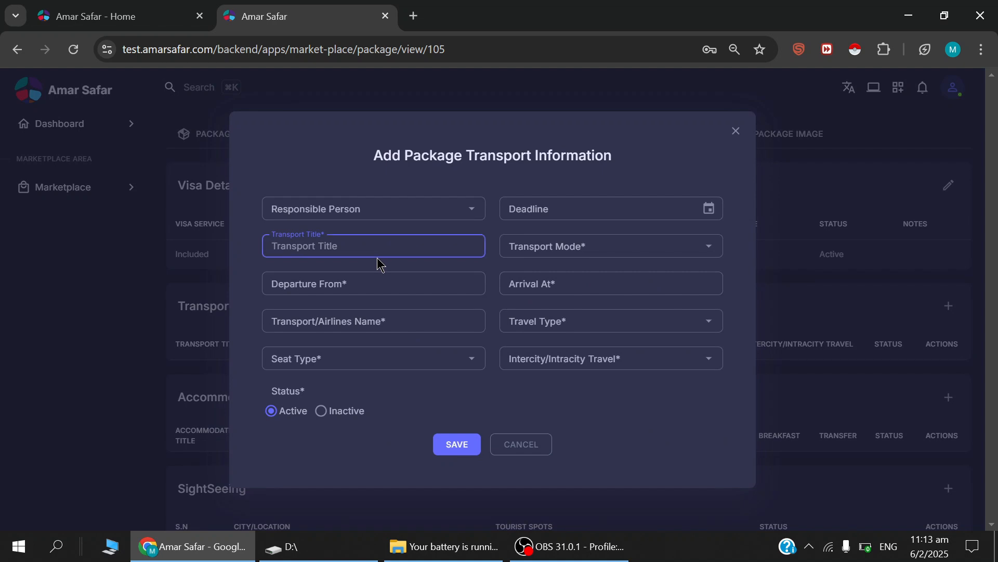
pyautogui.write('DHAKA - MAKKAH Flight')
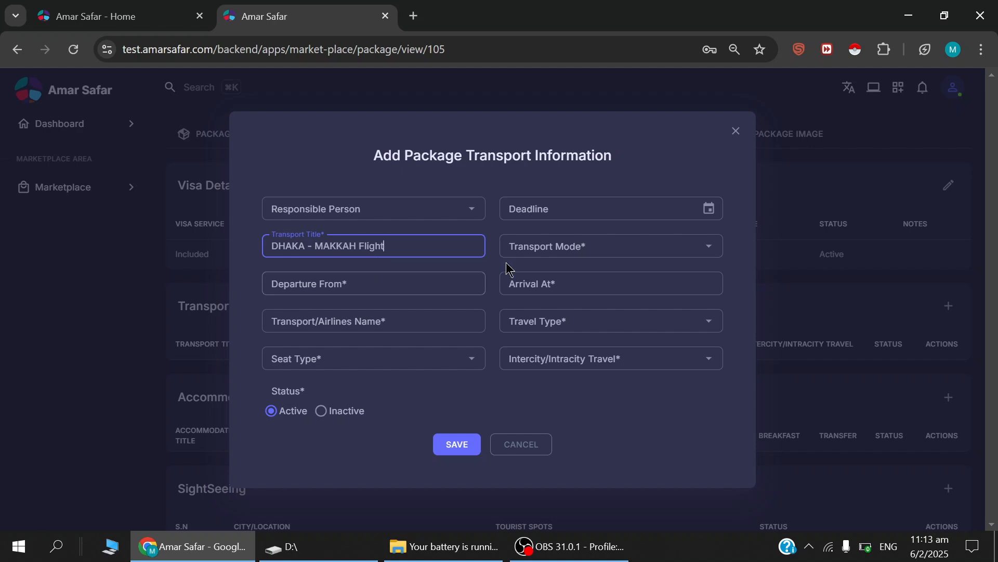
pyautogui.click(529, 251)
pyautogui.click(528, 273)
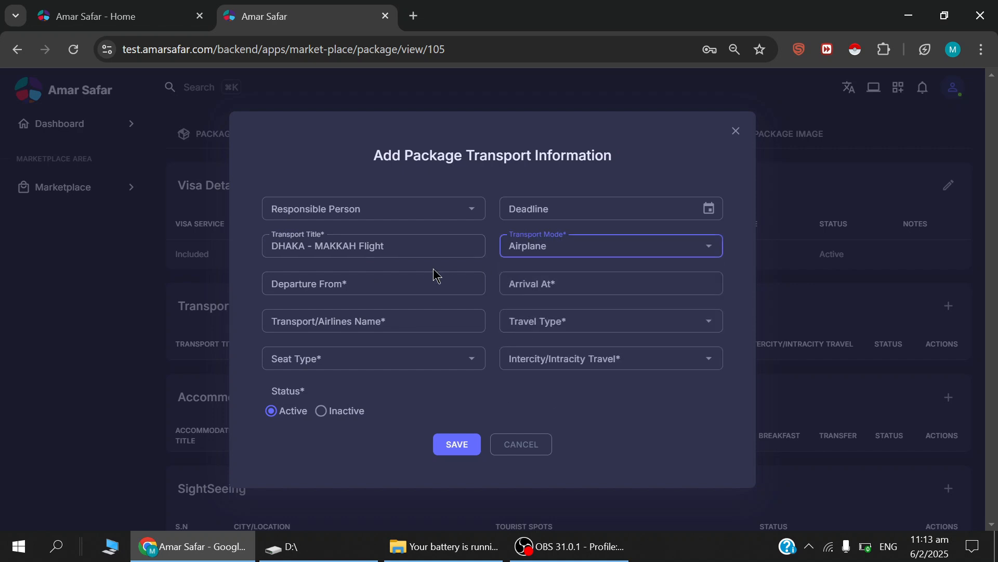
# Set the Dhaka–Makkah flight's departure to Dhaka Airport and its arrival to Jeddah Airport.
pyautogui.click(412, 275)
pyautogui.write('Dhaka Airport')
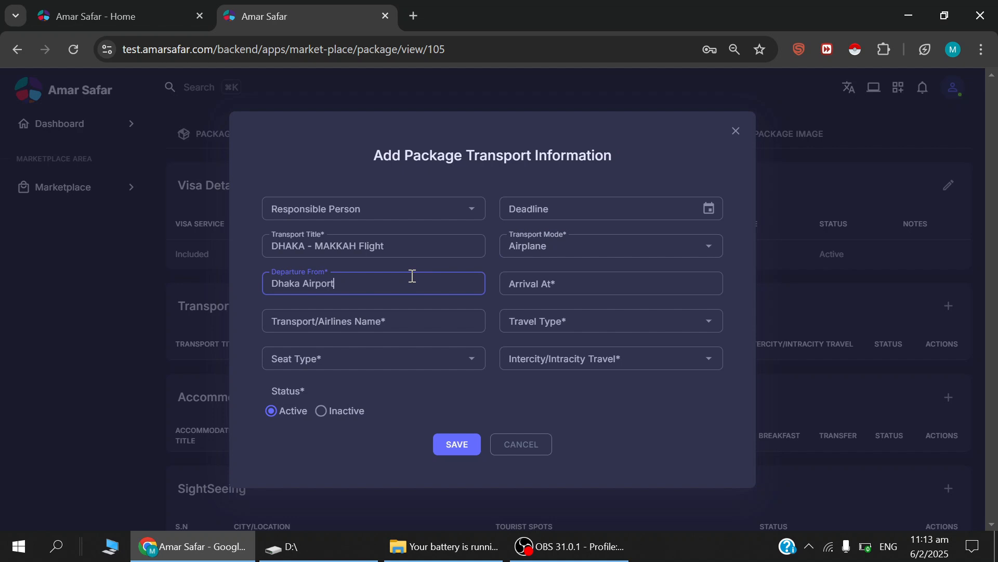
pyautogui.click(540, 287)
pyautogui.write('Jeddah Airpor')
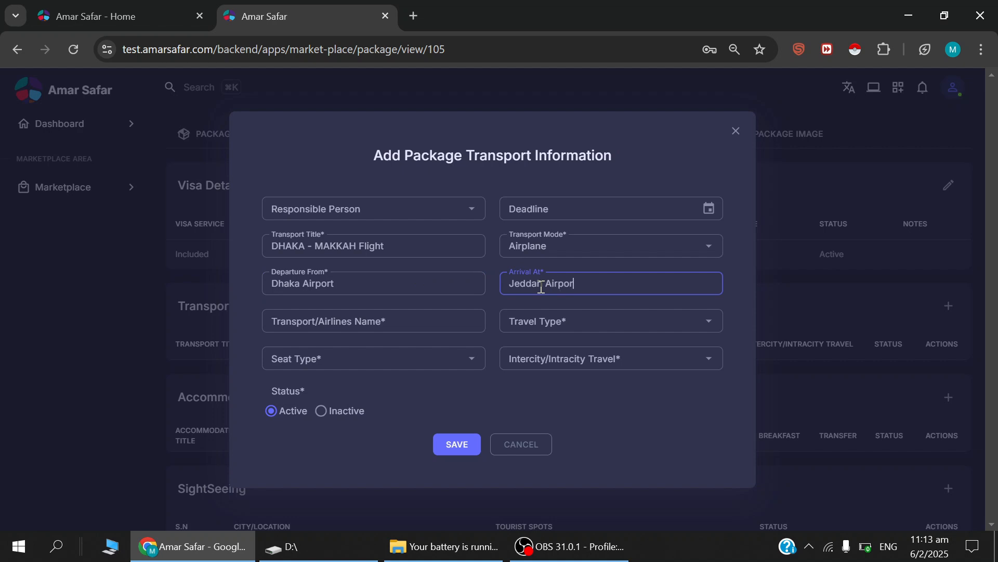
pyautogui.write('t')
# Enter Biman Bangladesh/Saudia as the Dhaka–Makkah flight's airline and choose Direct Flight as its travel type.
pyautogui.click(404, 321)
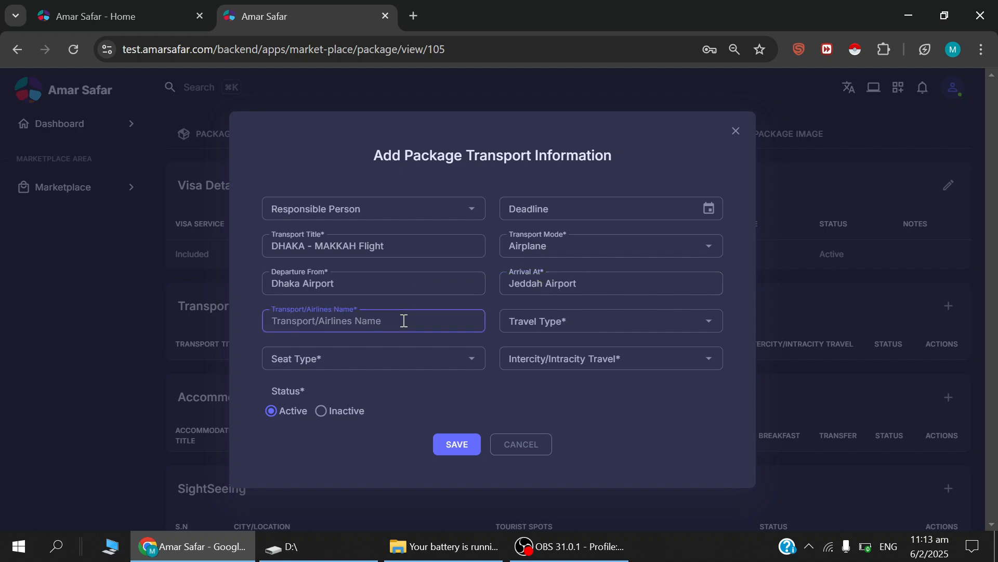
pyautogui.write('Biman bangladesh/Saudia')
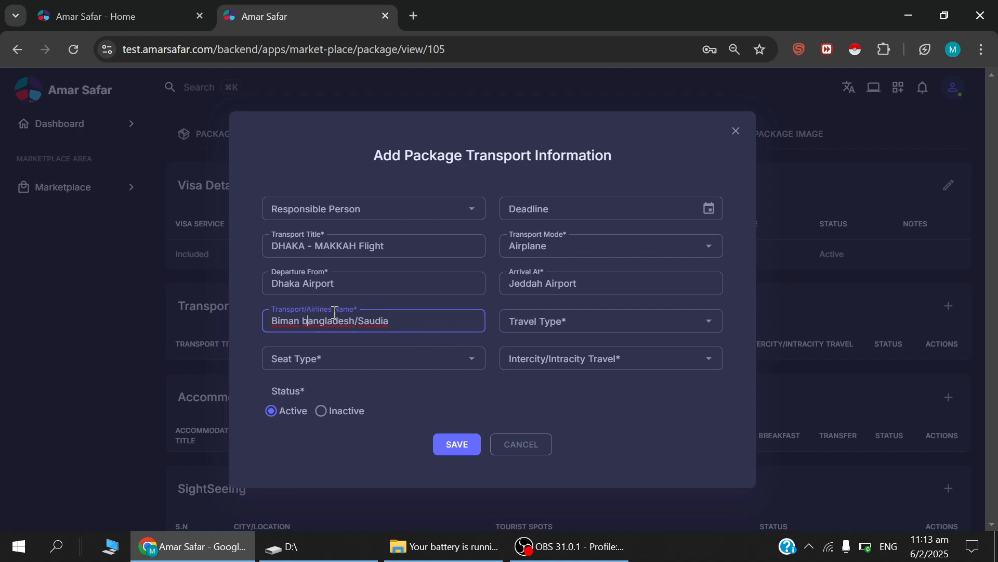
pyautogui.press('BackSpace')
pyautogui.write('B')
pyautogui.click(526, 334)
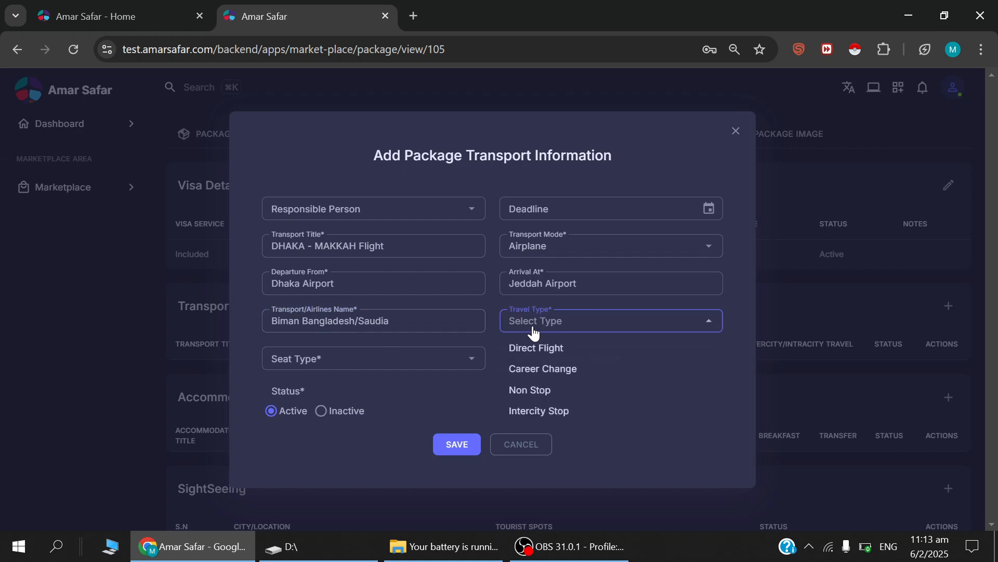
pyautogui.click(551, 349)
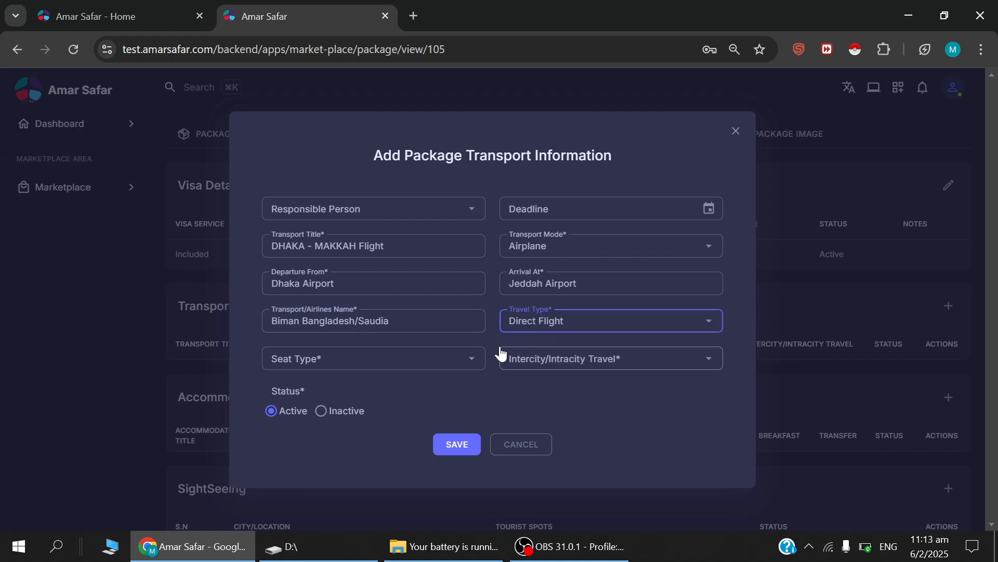
# Choose Economy Class seats and Large Bus for intercity/intracity travel, and save the Dhaka–Makkah transport entry.
pyautogui.click(476, 364)
pyautogui.click(341, 383)
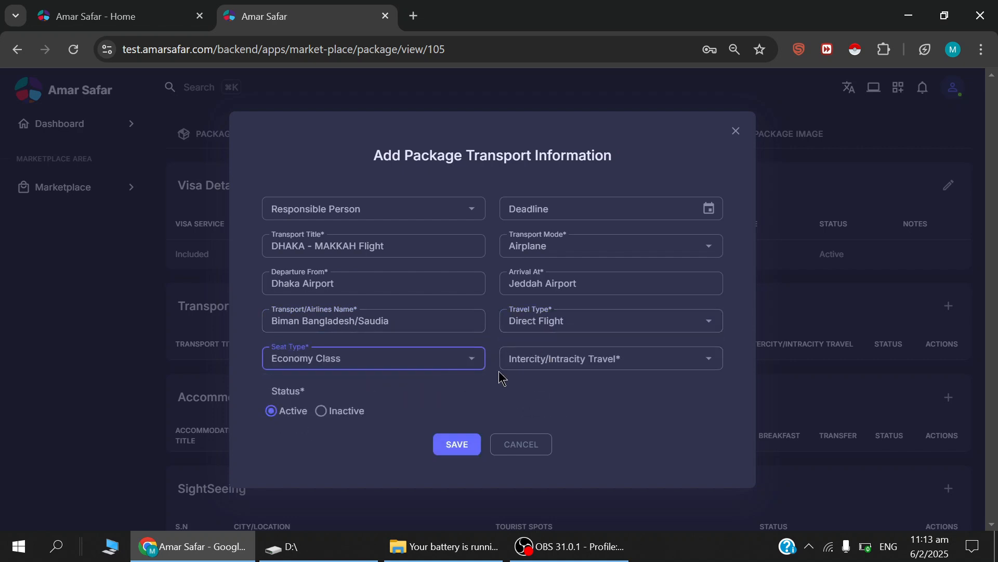
pyautogui.click(528, 365)
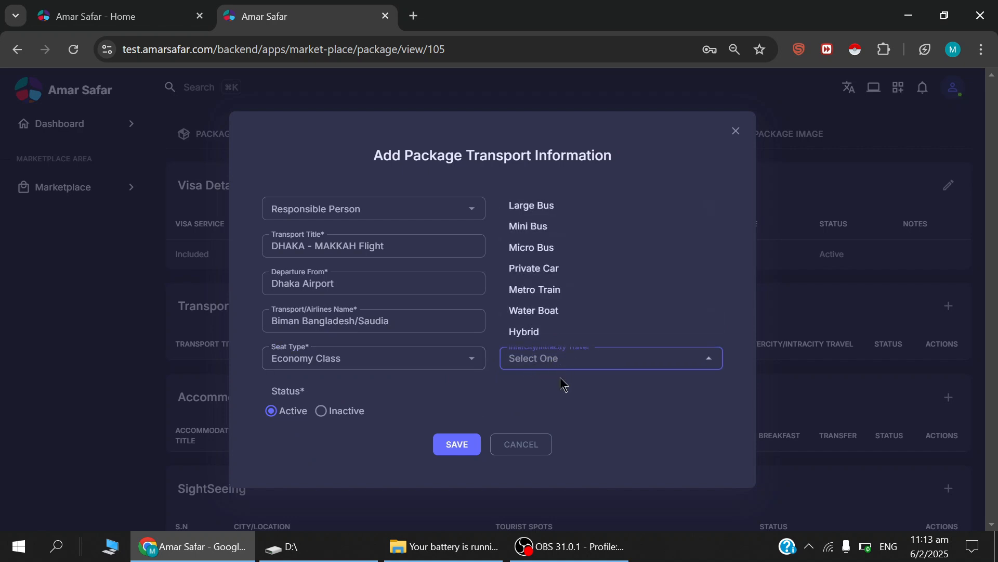
pyautogui.click(544, 207)
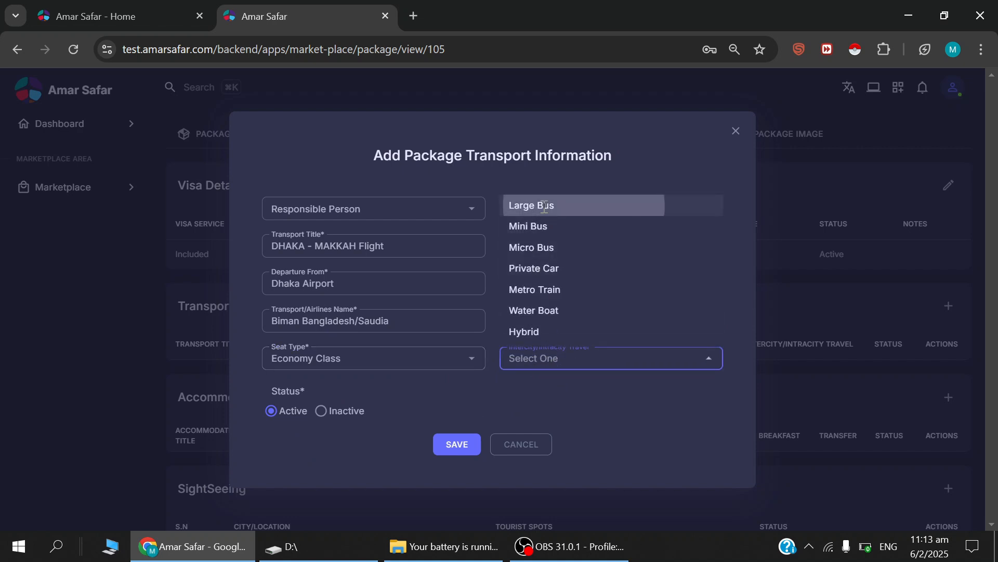
pyautogui.click(458, 444)
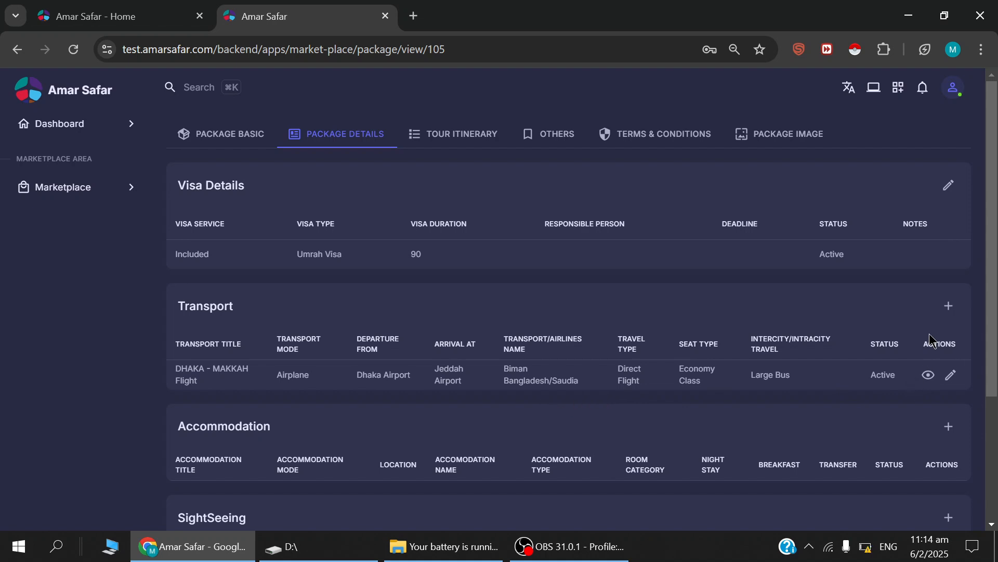
# Start another transport entry titled "MADINAH - DHAKA Flight" with Airplane as the transport mode.
pyautogui.click(948, 306)
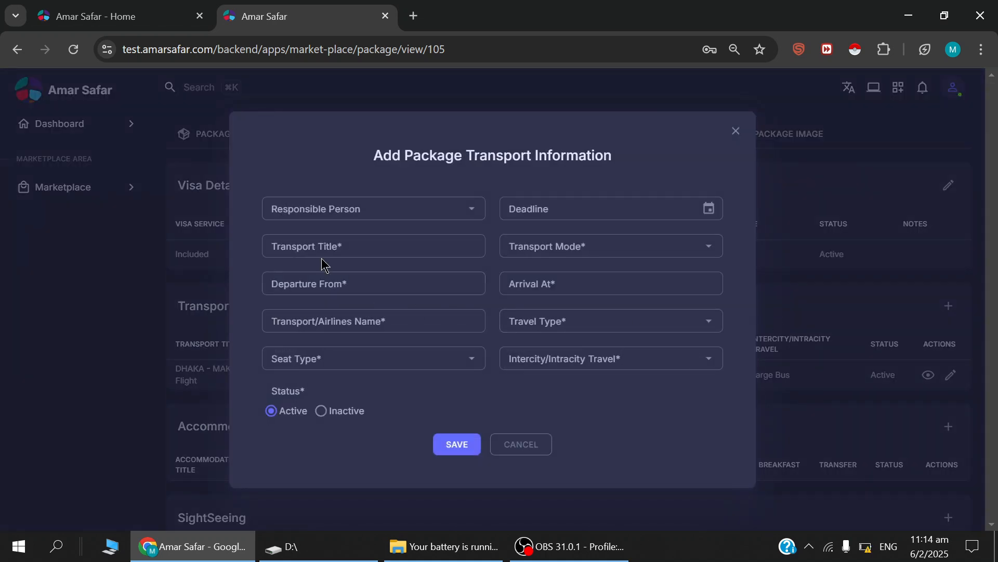
pyautogui.click(336, 246)
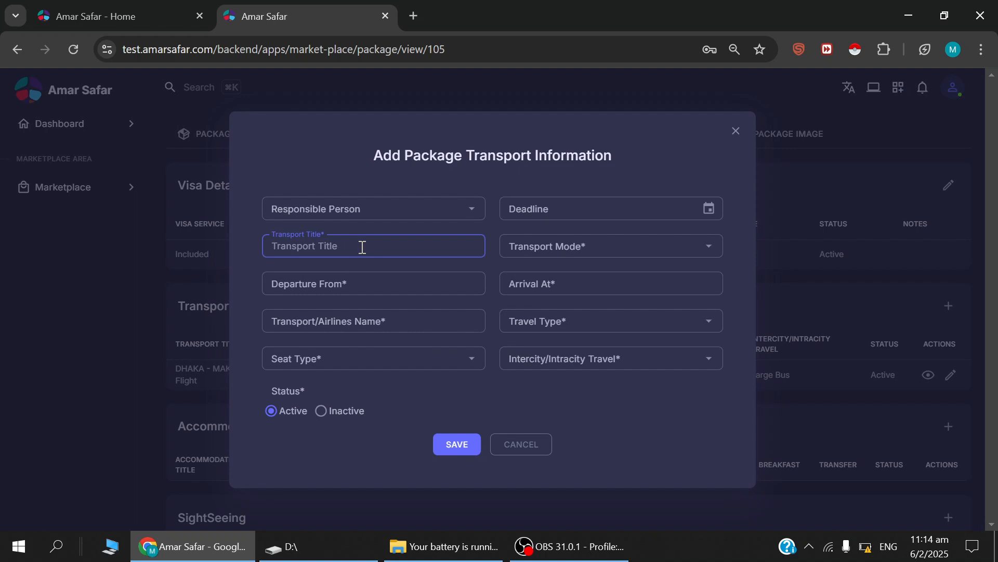
pyautogui.write('MADINAH - DHAKA Flight')
pyautogui.click(561, 248)
pyautogui.click(538, 274)
# Set the return flight's departure to Madina Airport and its arrival to Dhaka Airport.
pyautogui.click(397, 279)
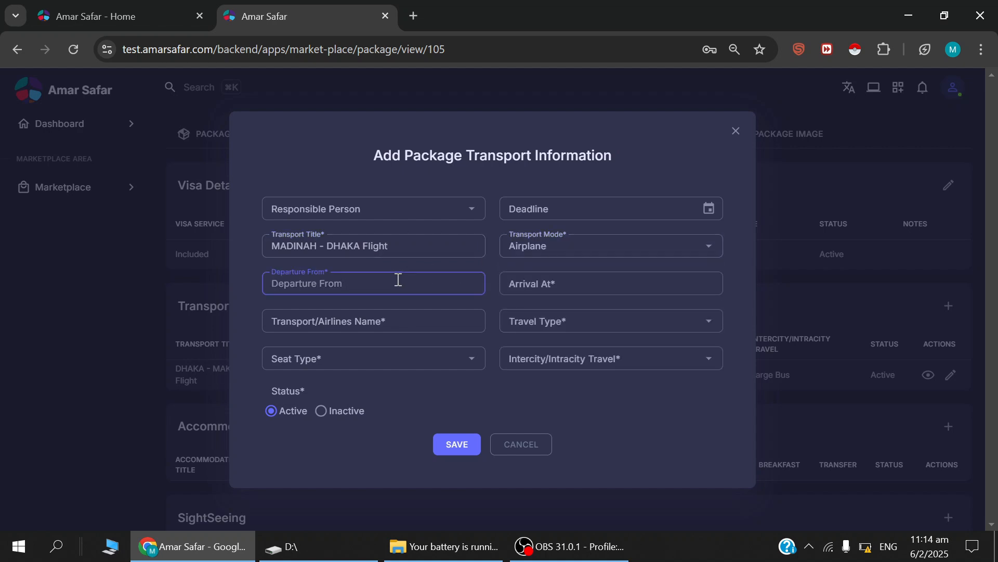
pyautogui.write('Madina Airport')
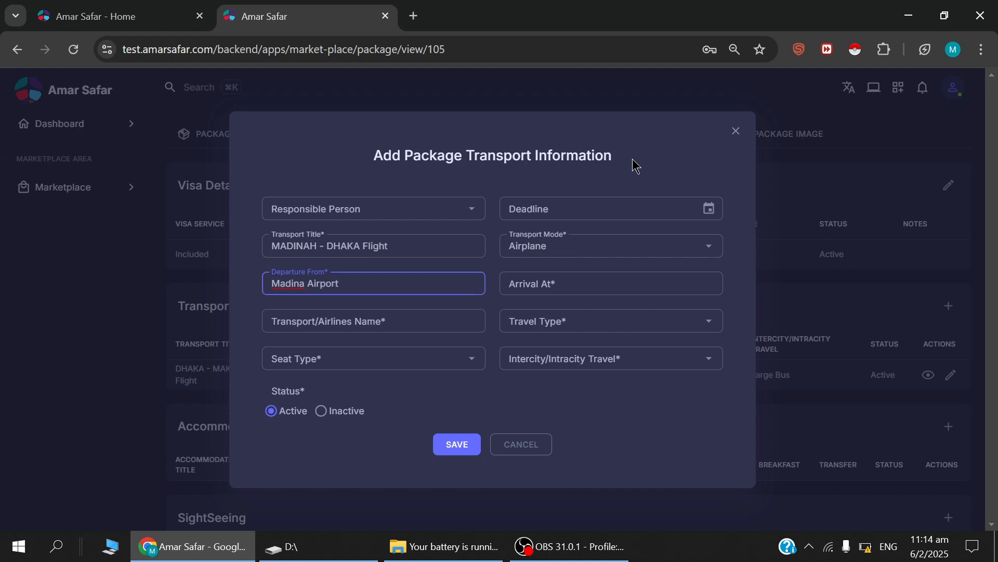
pyautogui.click(584, 283)
pyautogui.write('Dhaka Airport')
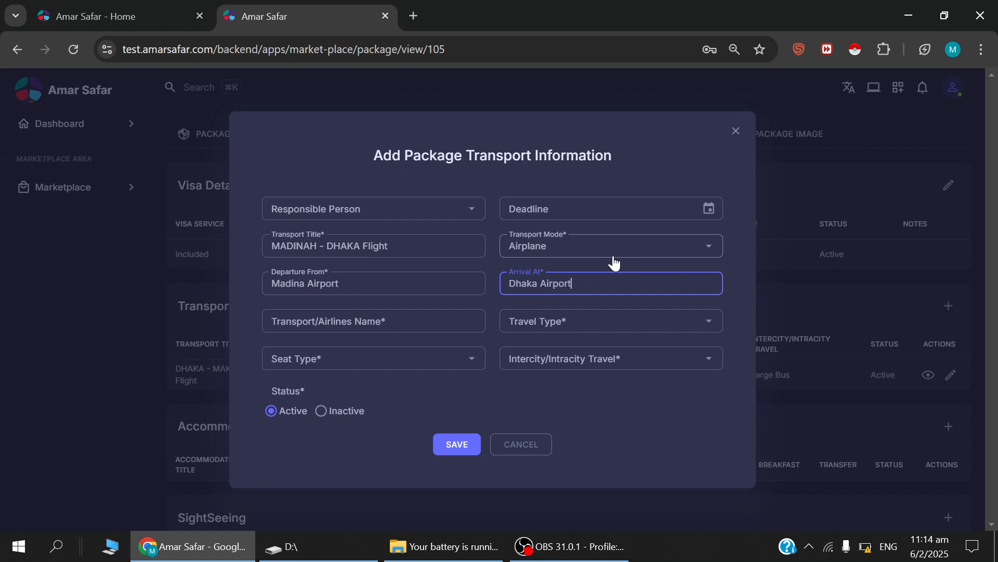
# Enter Biman Bangladesh/Saudia as the return flight's airline and choose Direct Flight as its travel type.
pyautogui.click(387, 324)
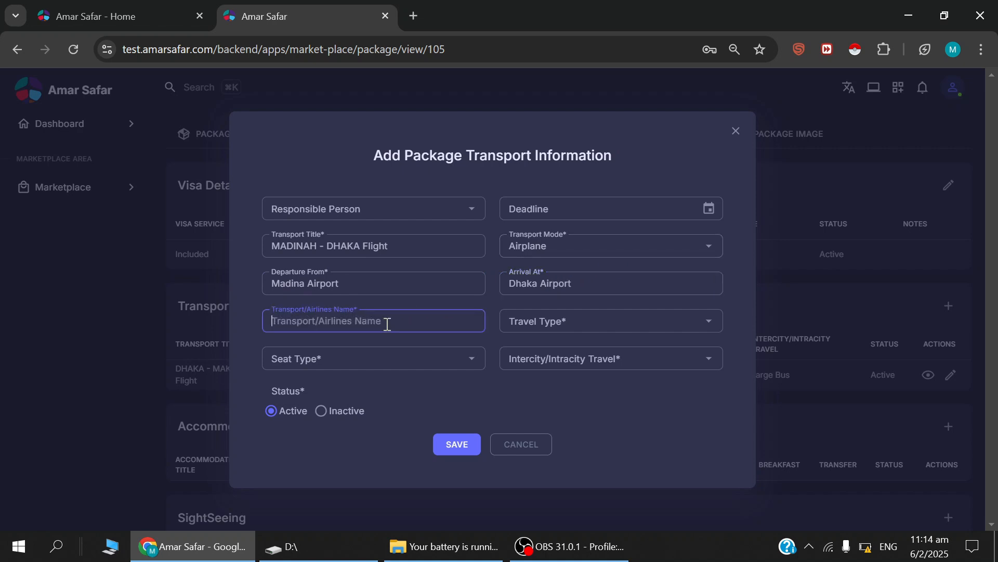
pyautogui.write('Biman Bangladesh/Saudia')
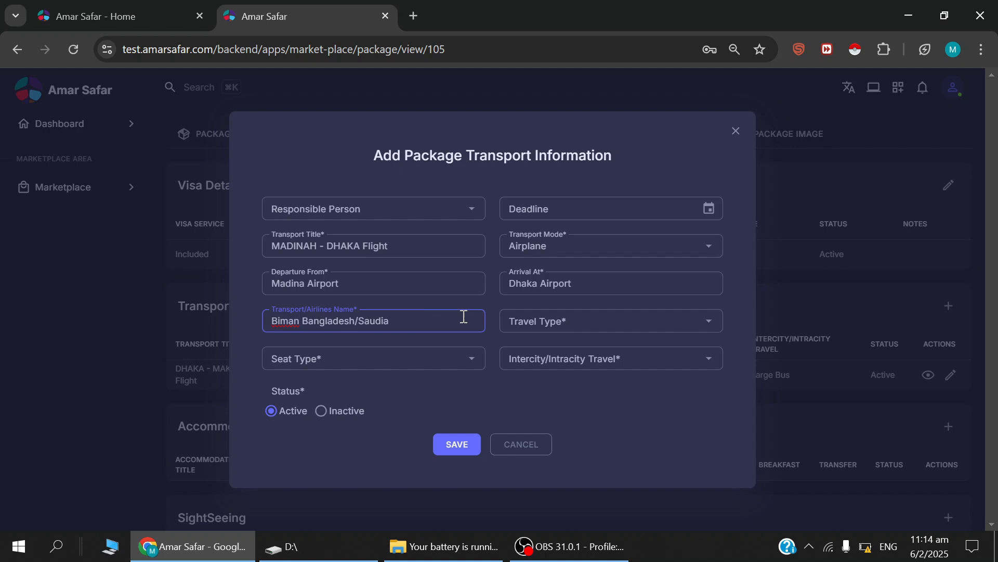
pyautogui.click(543, 322)
pyautogui.click(543, 346)
# Choose Economy Class seats and Large Bus for intercity/intracity travel, and save the Madinah–Dhaka transport entry.
pyautogui.click(368, 364)
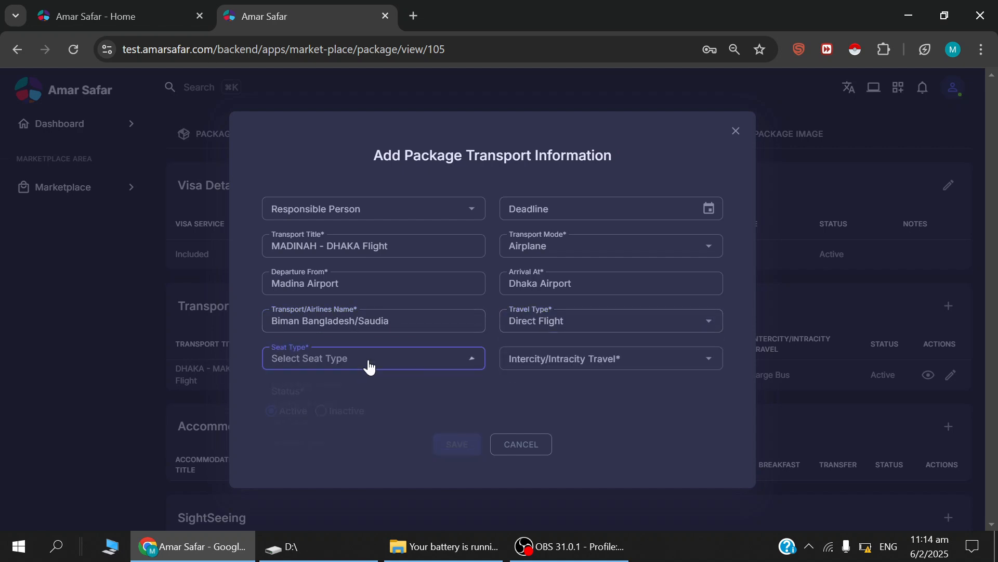
pyautogui.click(338, 383)
pyautogui.click(512, 363)
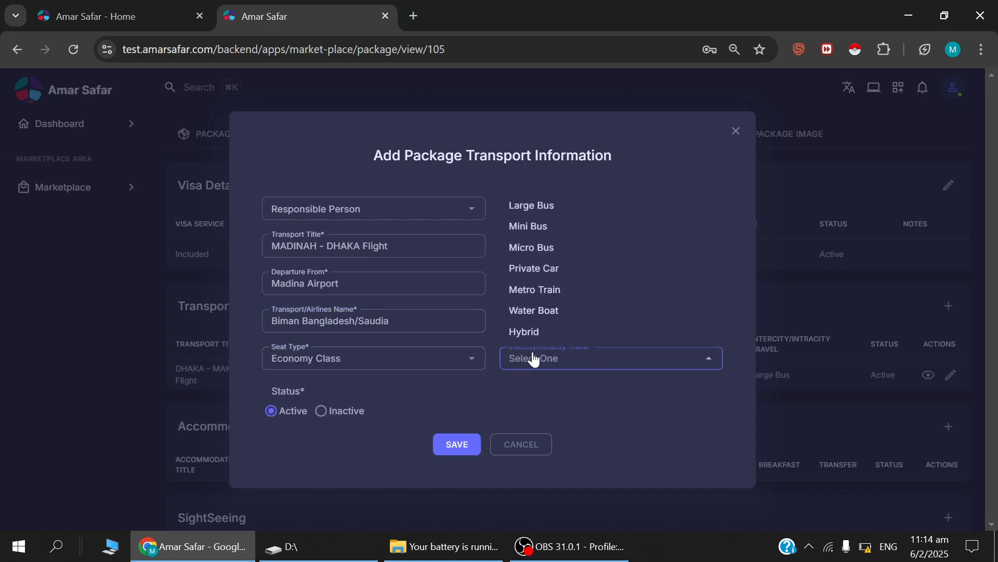
pyautogui.click(534, 211)
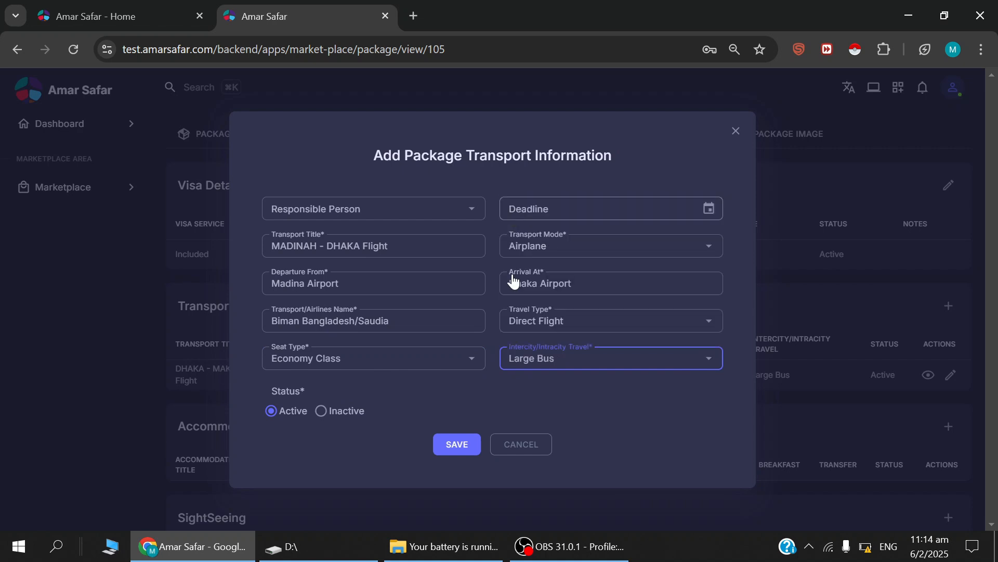
pyautogui.click(456, 444)
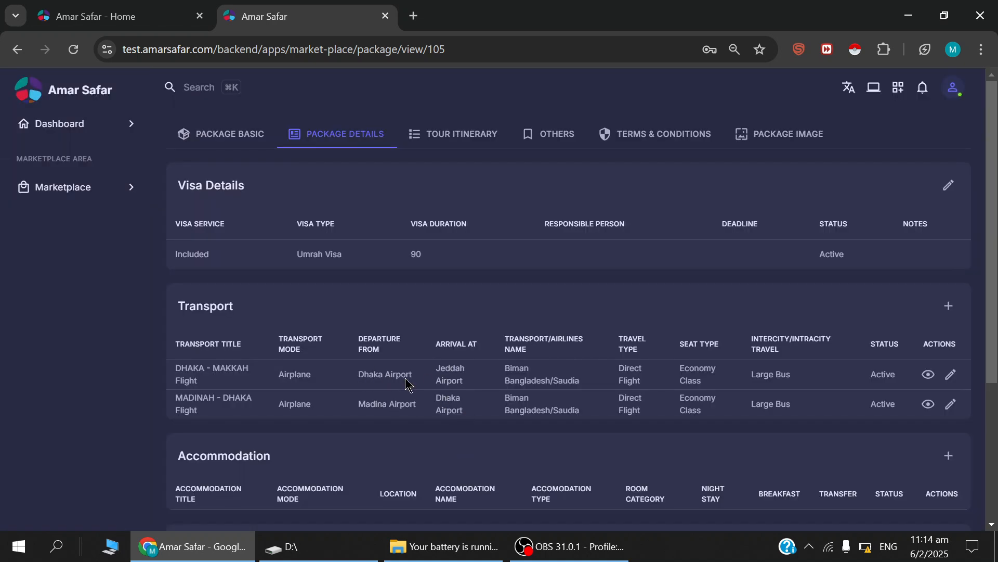
# Start a package accommodation entry titled "Makkah Hotel" with Hotel as the accommodation mode.
pyautogui.scroll(-3, 447, 377)
pyautogui.scroll(-1, 495, 373)
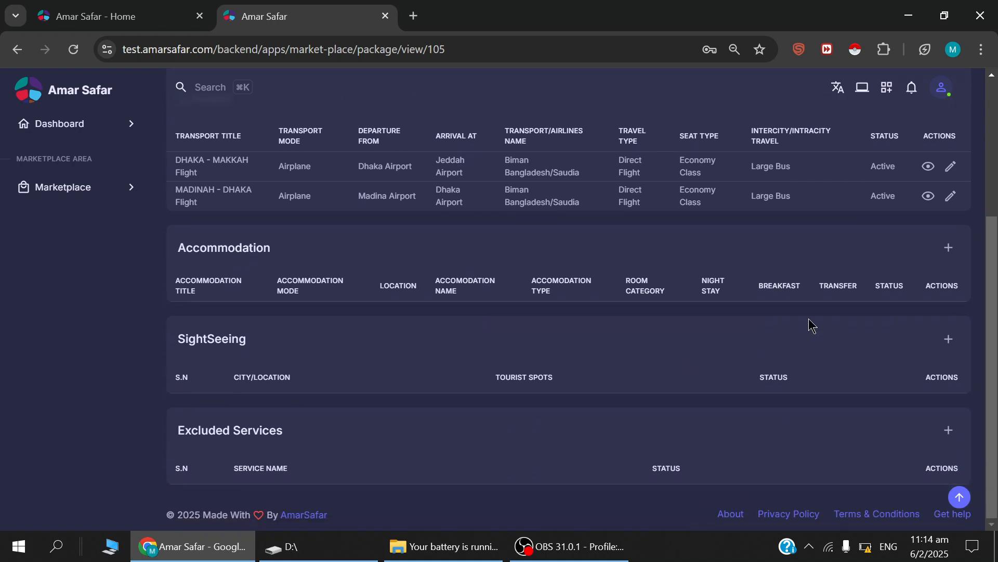
pyautogui.click(948, 247)
pyautogui.click(409, 223)
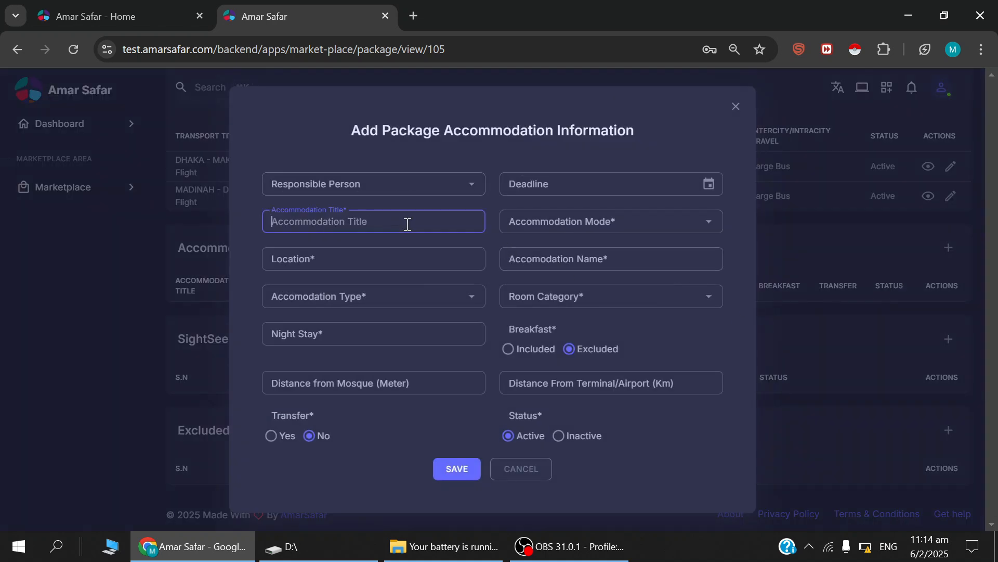
pyautogui.write('Makkah Hotel')
pyautogui.click(563, 227)
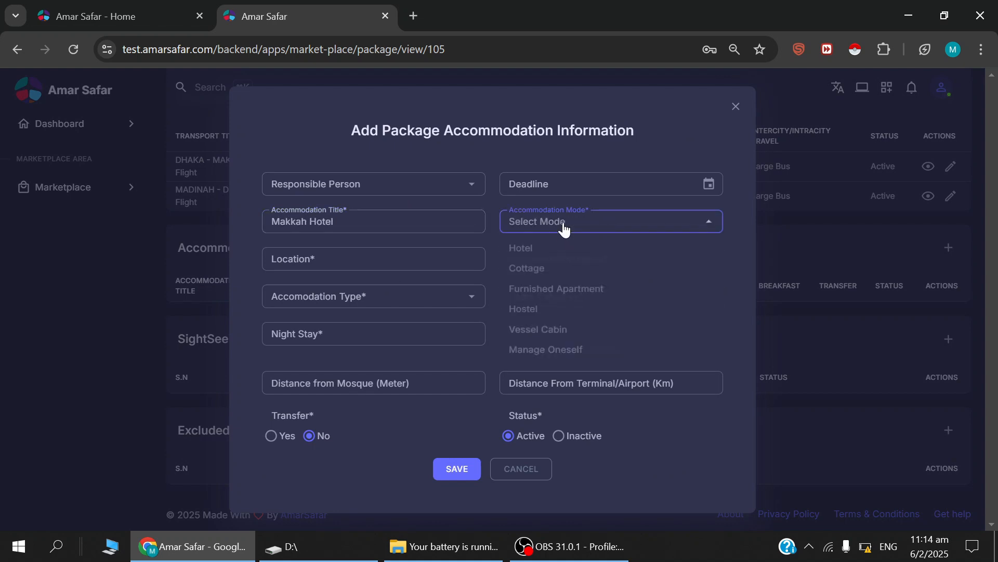
pyautogui.click(533, 250)
# Enter Misfalah as the location of the Makkah Hotel accommodation.
pyautogui.click(450, 261)
pyautogui.write('Misfalah')
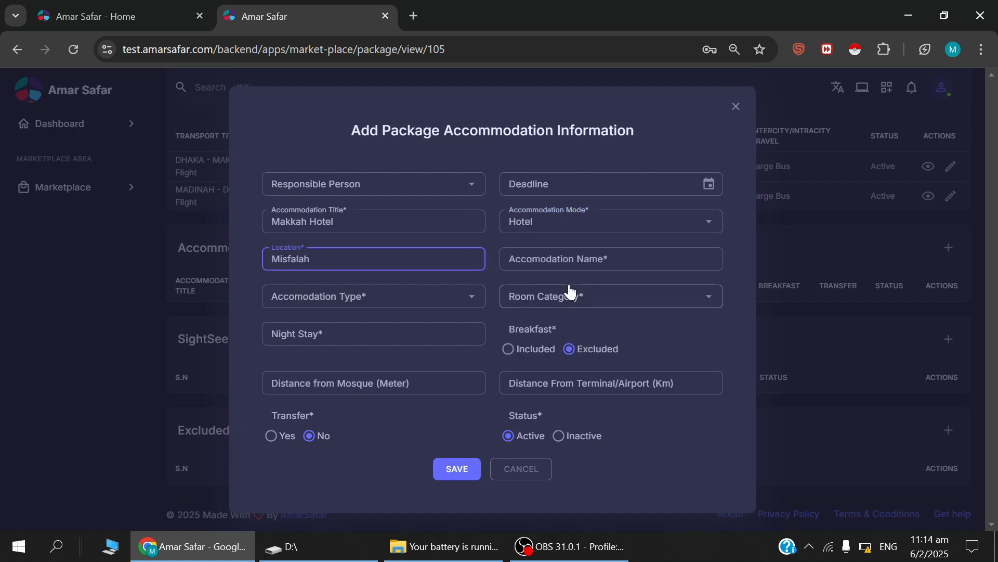
# Look through the accommodation name, type, room category, night stay and breakfast fields and their available choices.
pyautogui.click(580, 262)
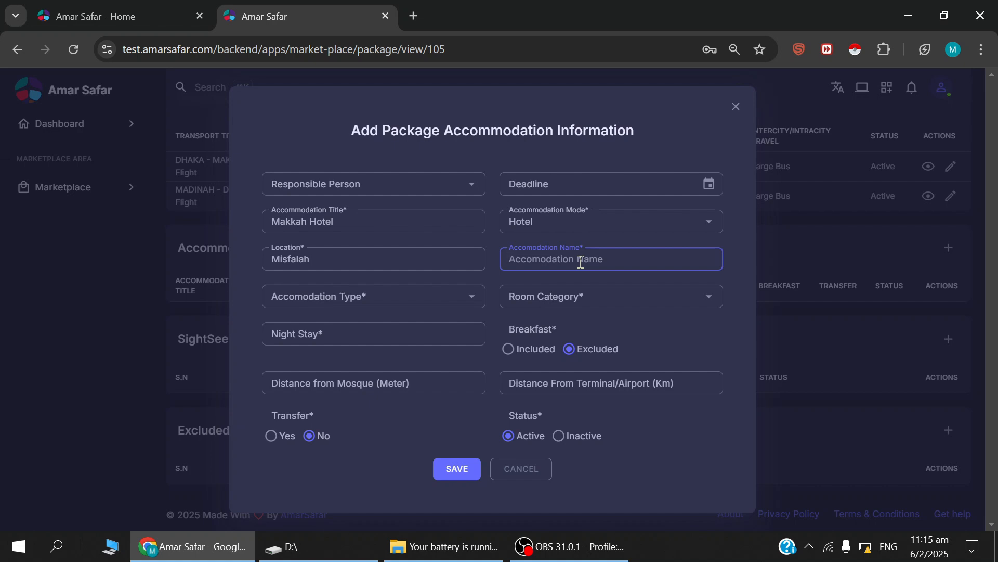
pyautogui.click(464, 298)
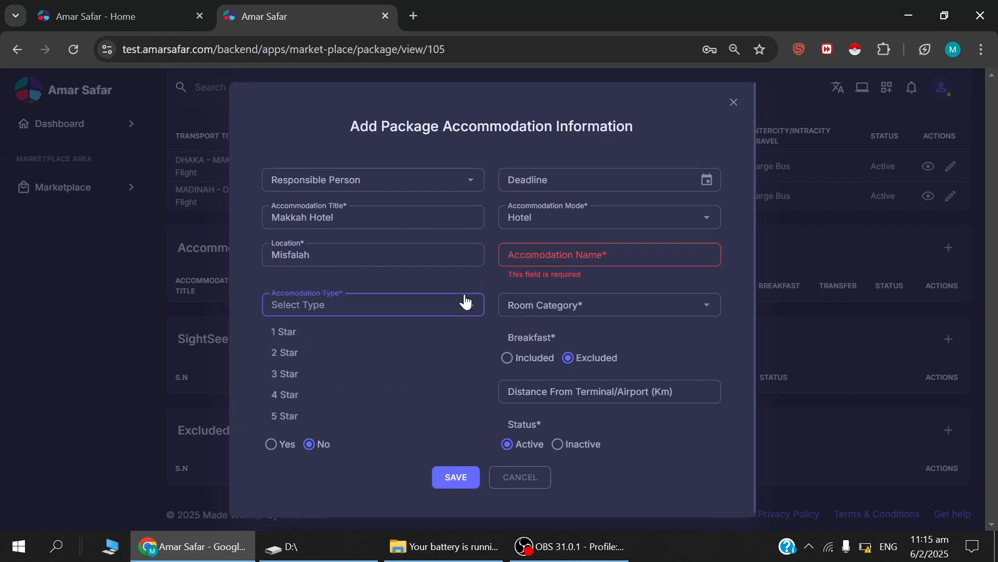
pyautogui.click(254, 331)
pyautogui.click(583, 311)
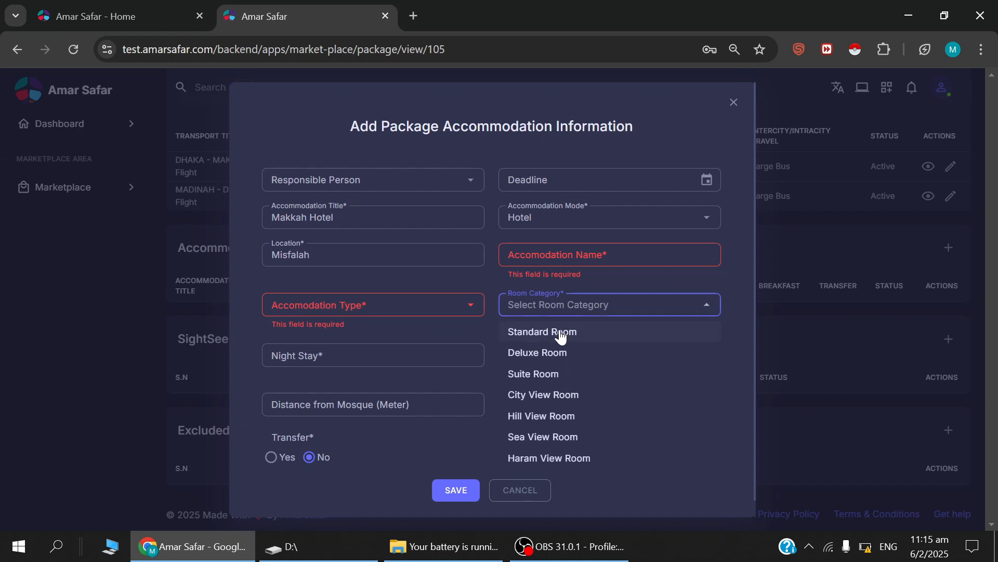
pyautogui.click(486, 337)
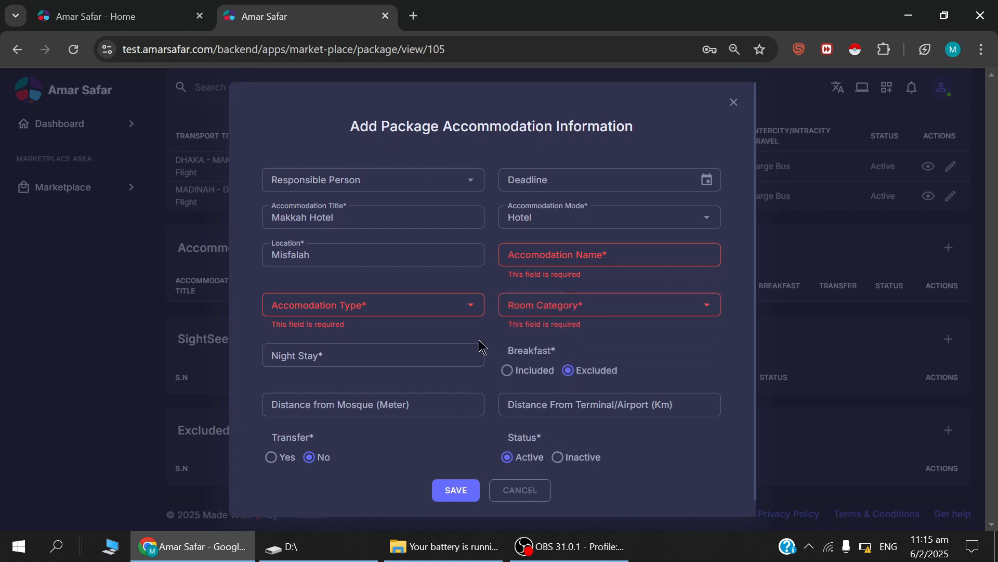
pyautogui.click(439, 361)
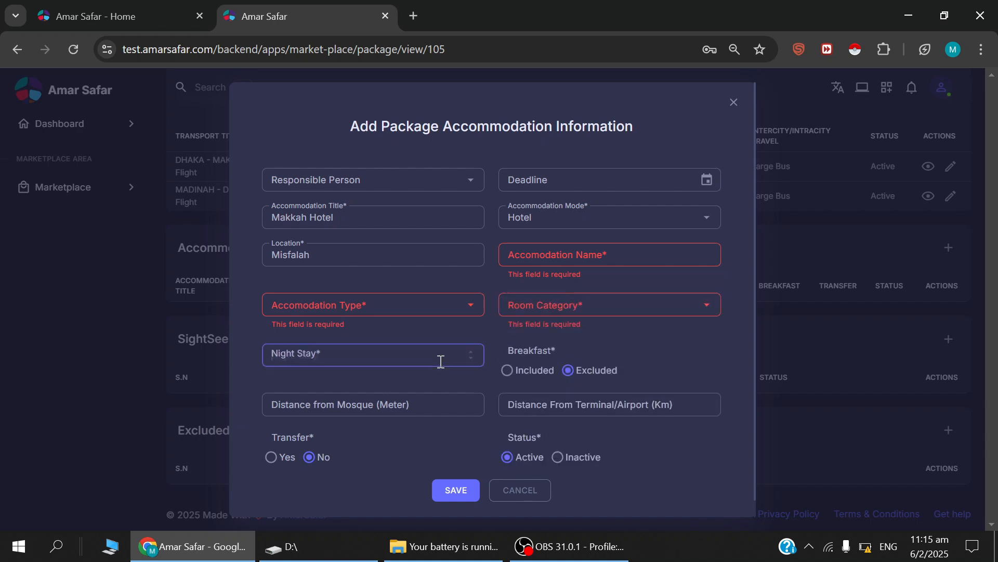
pyautogui.click(525, 372)
pyautogui.click(591, 374)
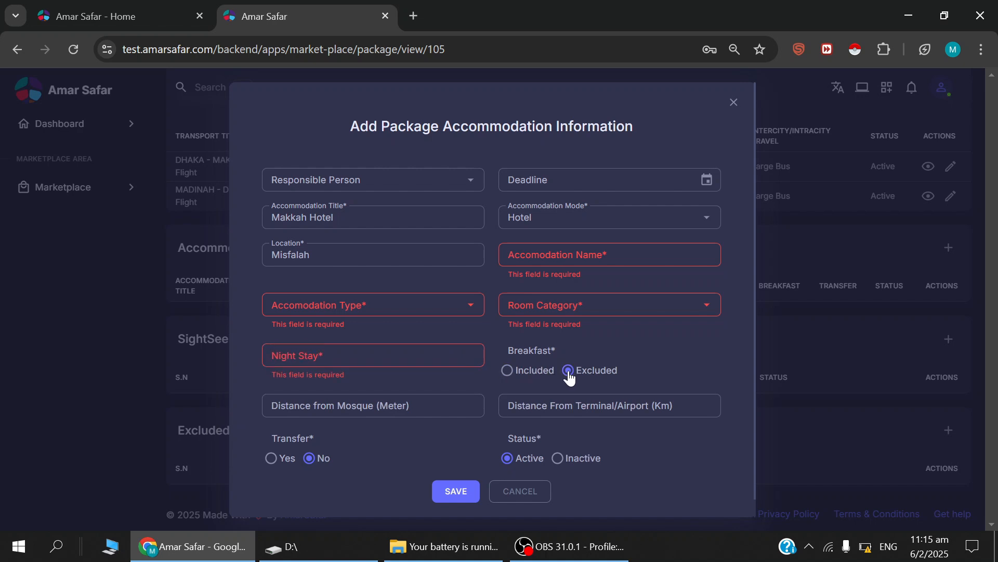
# Set the hotel's distance from the mosque to 100 meters and from the terminal/airport to 95 km.
pyautogui.click(342, 406)
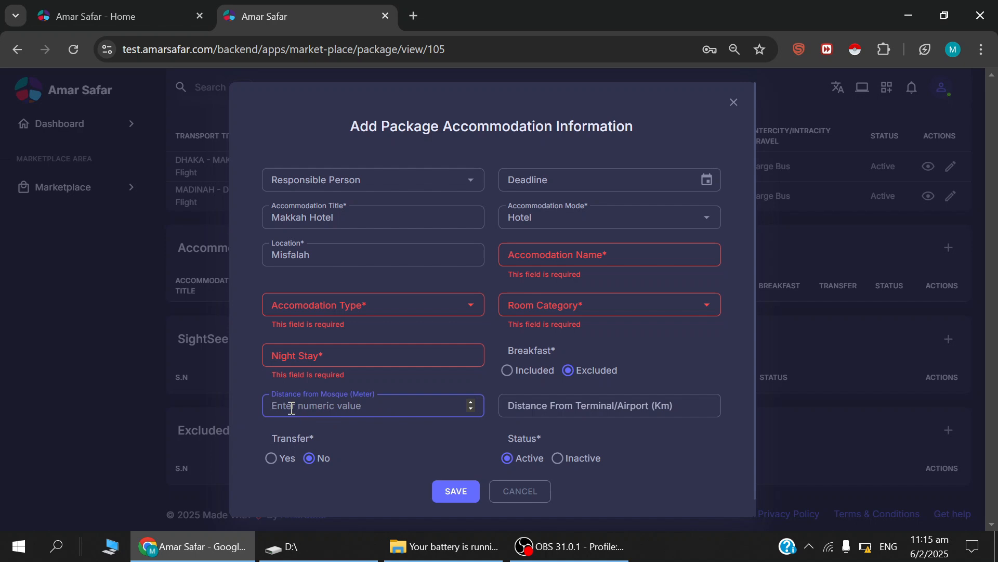
pyautogui.write('100')
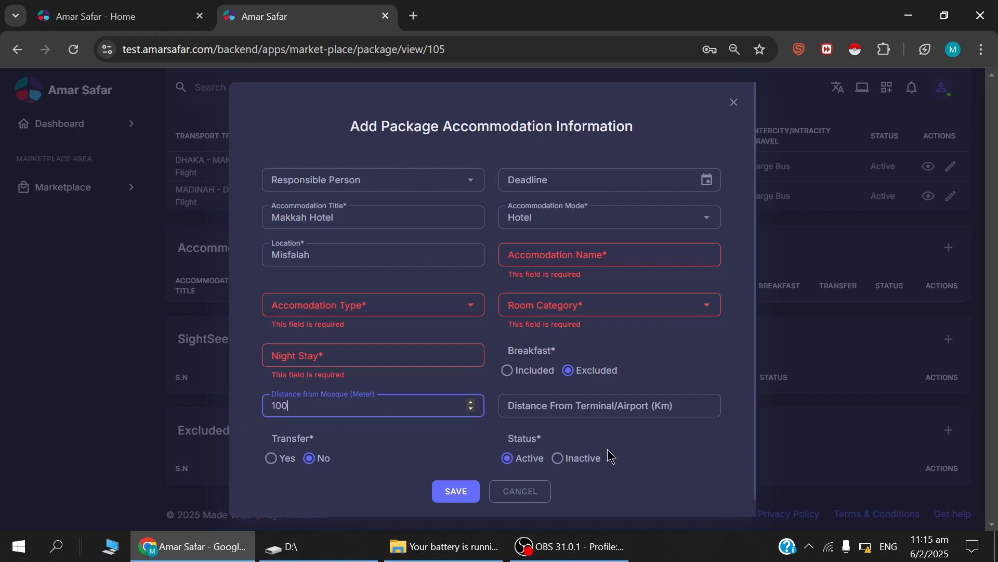
pyautogui.click(580, 407)
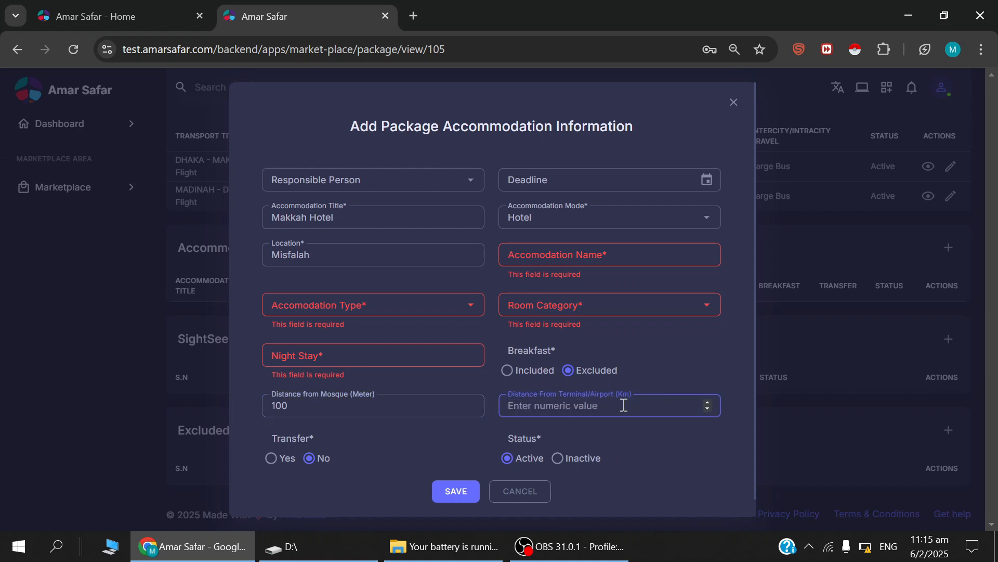
pyautogui.write('95')
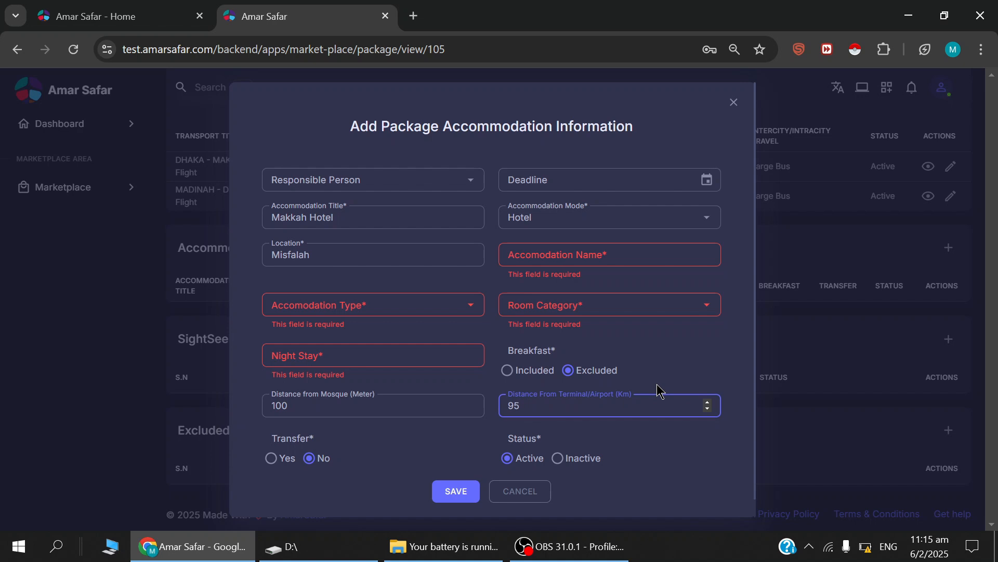
# Name the accommodation Makkah Tower, with 5 Star as its type and Standard Room as its room category.
pyautogui.click(593, 250)
pyautogui.write('Makkah Tower')
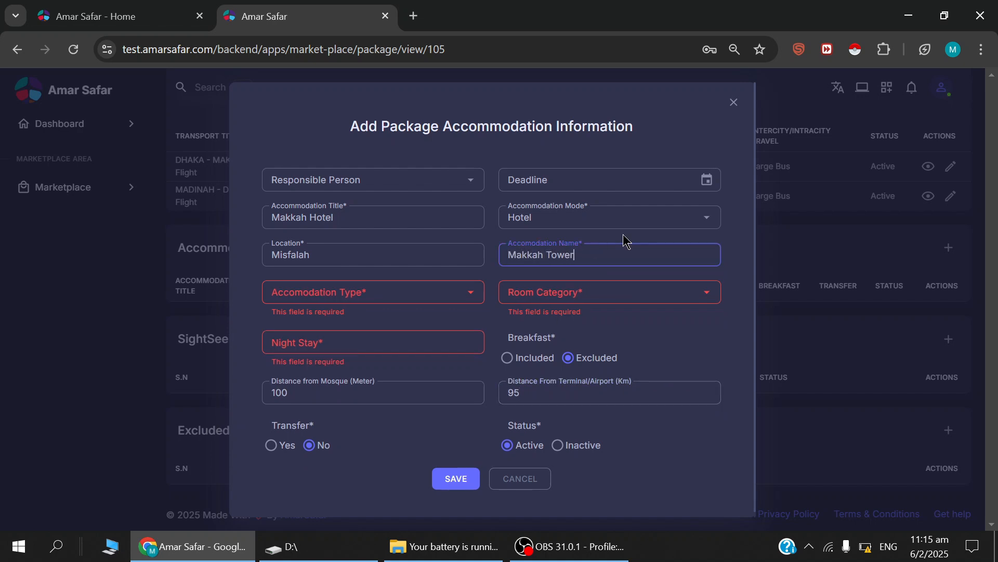
pyautogui.click(352, 291)
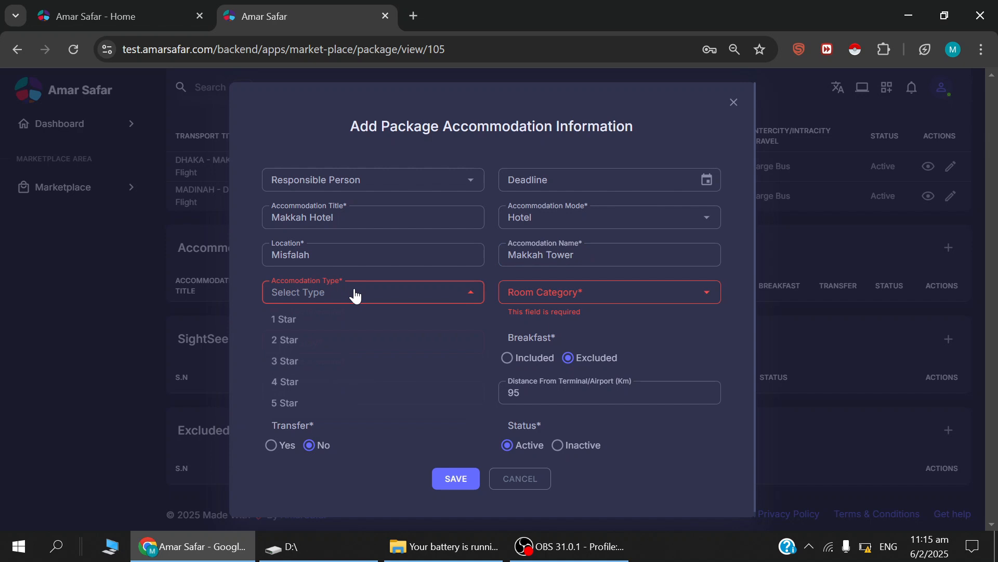
pyautogui.click(302, 403)
pyautogui.click(575, 295)
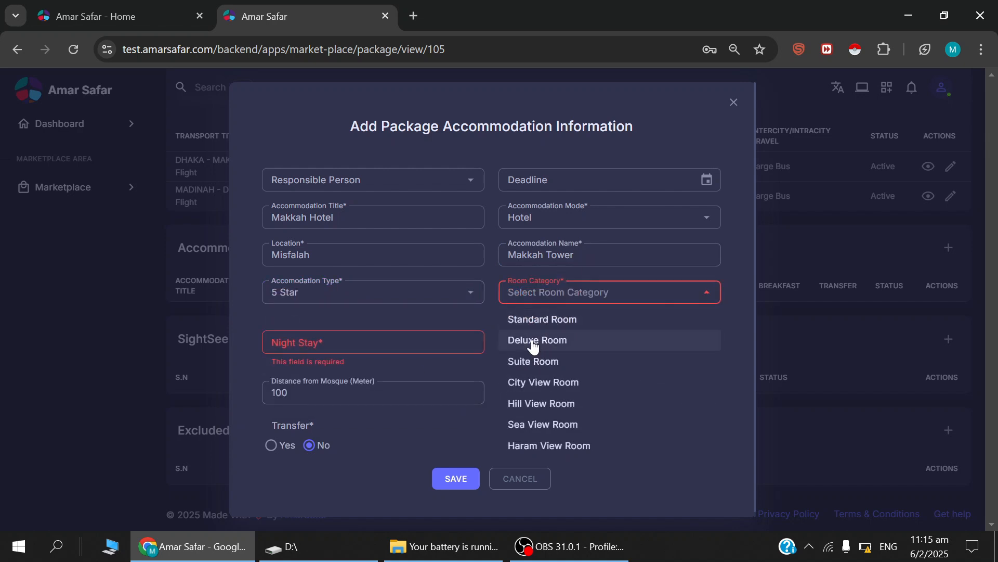
pyautogui.click(528, 322)
# Set the night stay to 6 and save the Makkah Hotel accommodation entry.
pyautogui.click(409, 333)
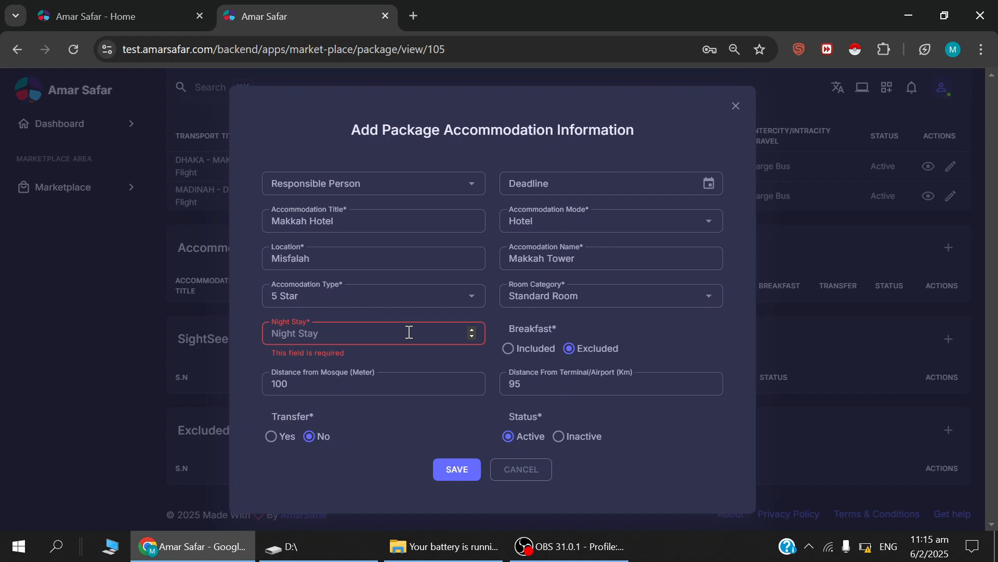
pyautogui.write('6')
pyautogui.click(457, 470)
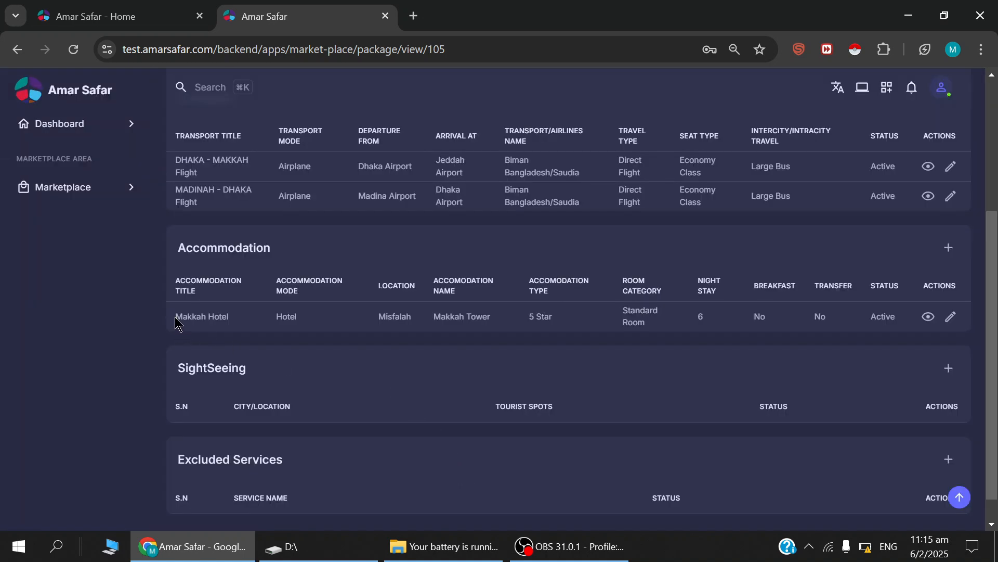
# Add and save a sightseeing entry with Makkah as the location and "Jabale Nur," as the sightseeing spot.
pyautogui.moveTo(175, 322); pyautogui.dragTo(240, 323)
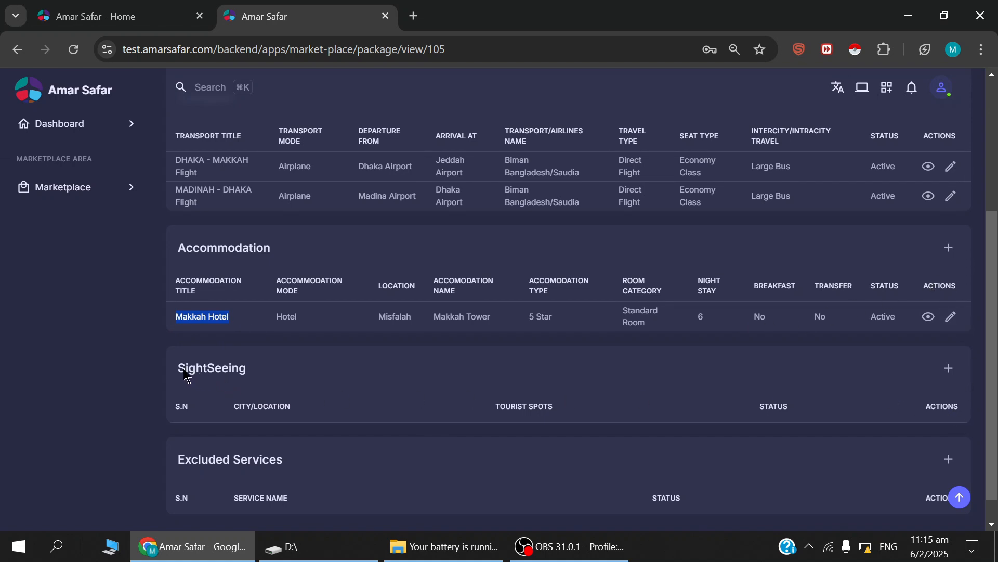
pyautogui.moveTo(180, 371); pyautogui.dragTo(267, 371)
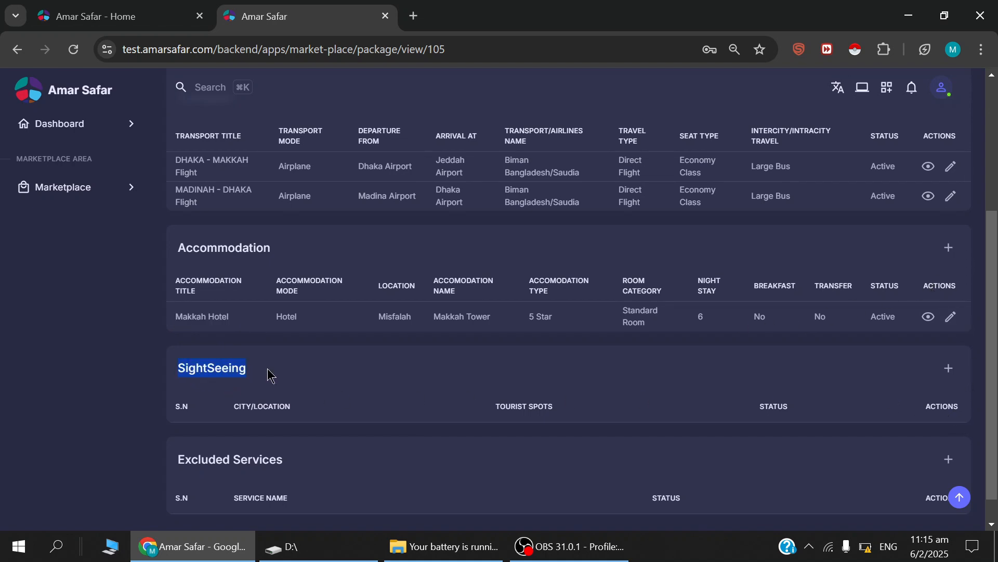
pyautogui.click(949, 370)
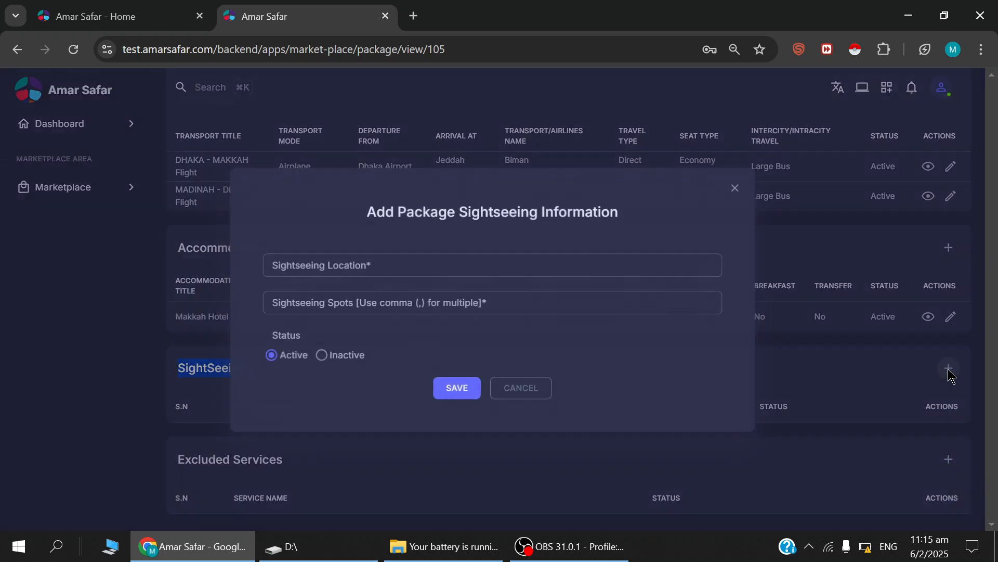
pyautogui.click(350, 266)
pyautogui.write('Makkah')
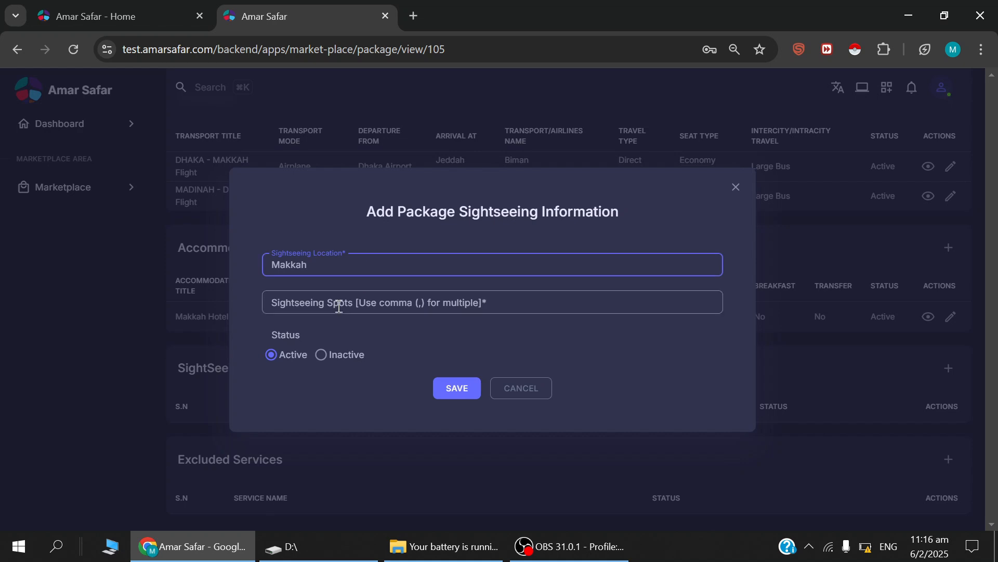
pyautogui.click(406, 303)
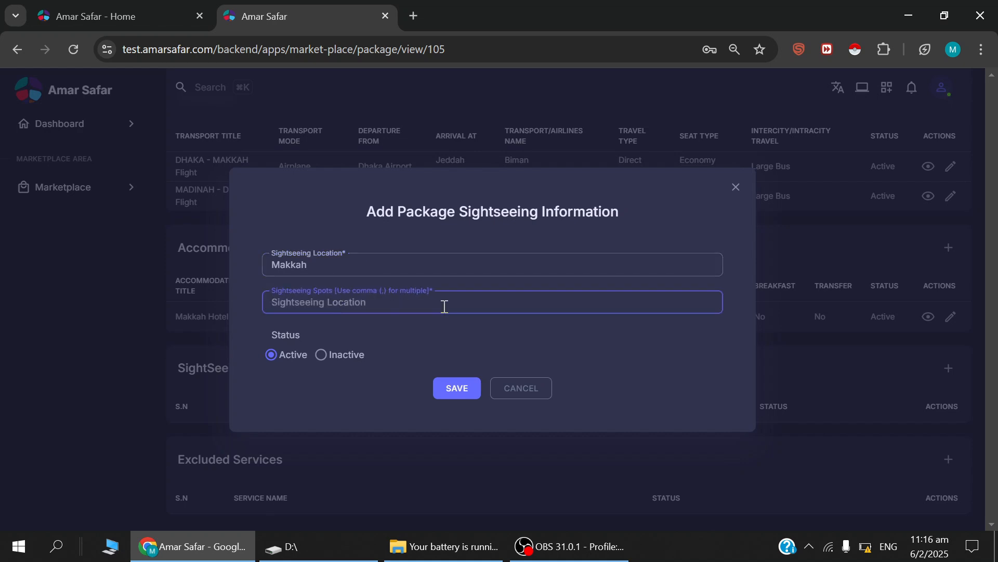
pyautogui.write('Jabale Nur,')
pyautogui.click(456, 385)
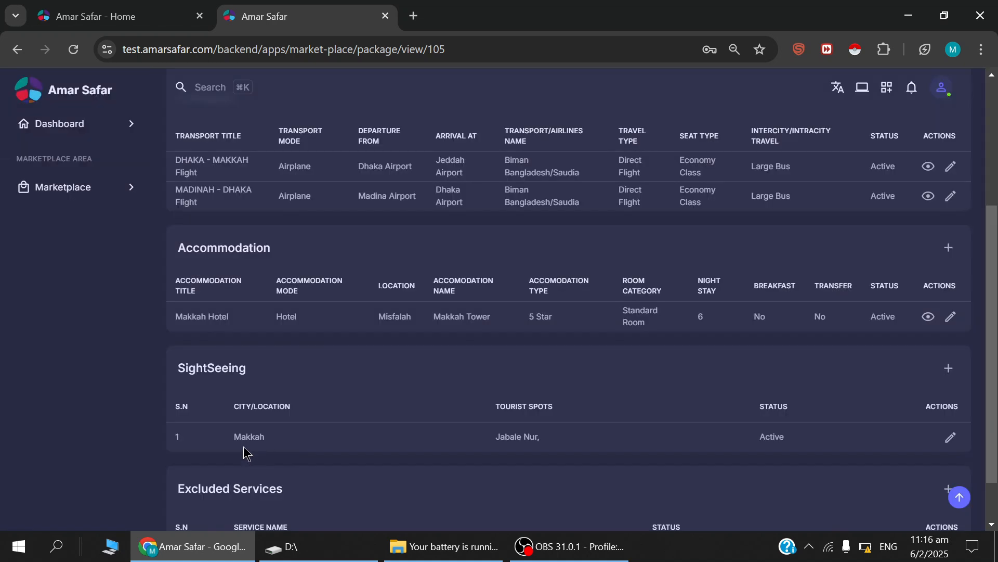
# Review the remaining package details and the package's tour itinerary entry form, closing the form without adding anything.
pyautogui.scroll(-2, 849, 444)
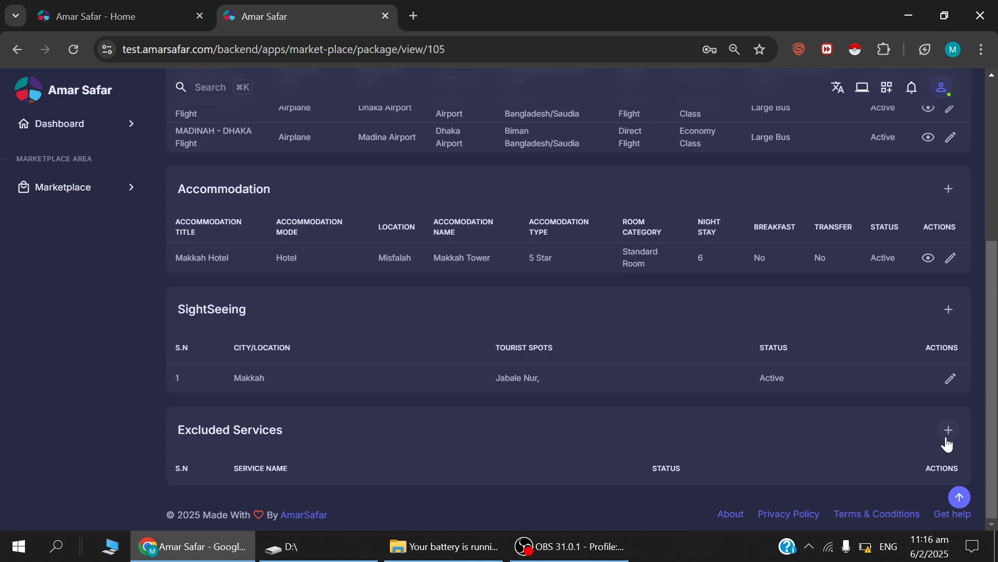
pyautogui.scroll(5, 945, 439)
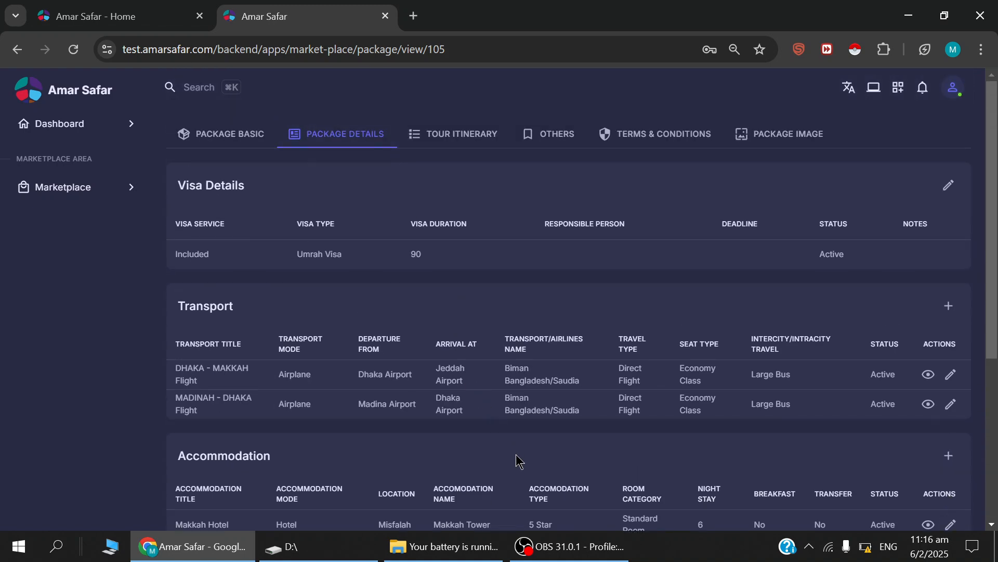
pyautogui.click(455, 135)
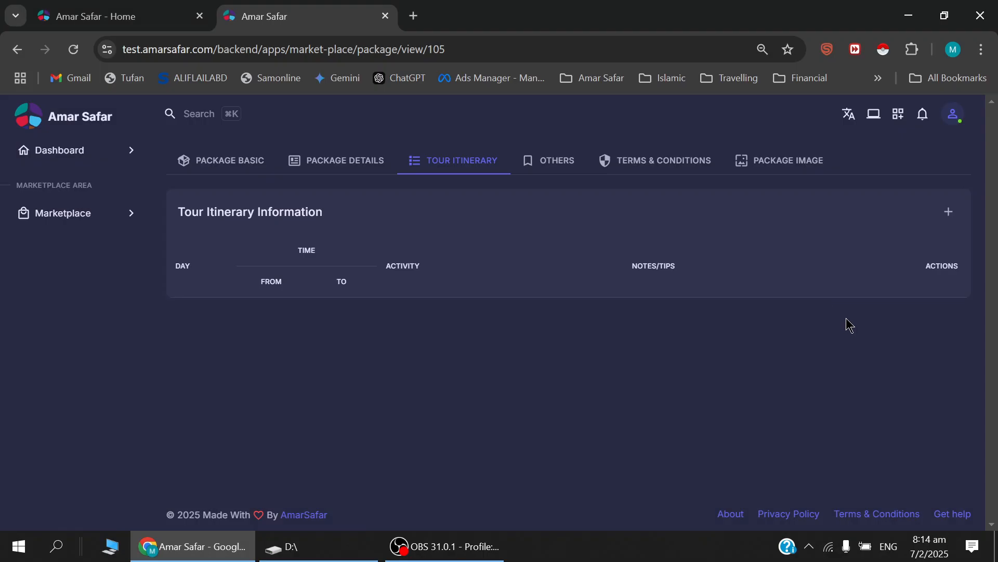
pyautogui.click(949, 214)
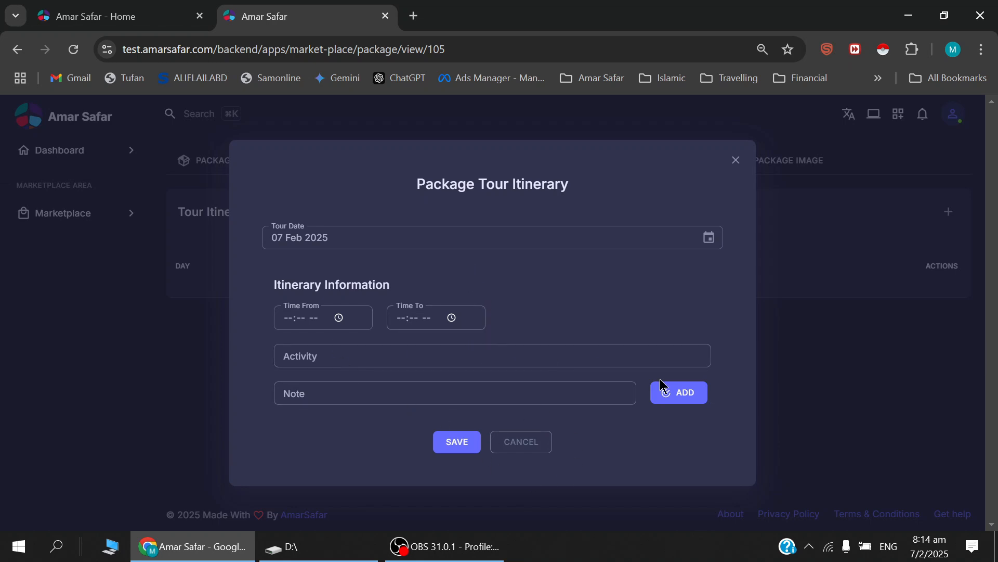
pyautogui.click(528, 442)
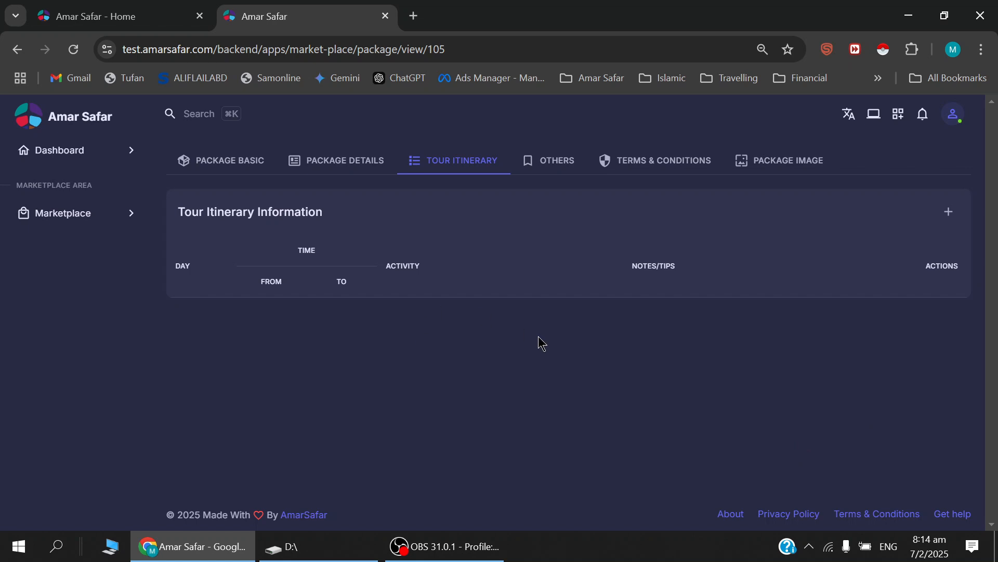
# View the package's other information and its additional service form, including the service name choices, and close the form.
pyautogui.click(557, 162)
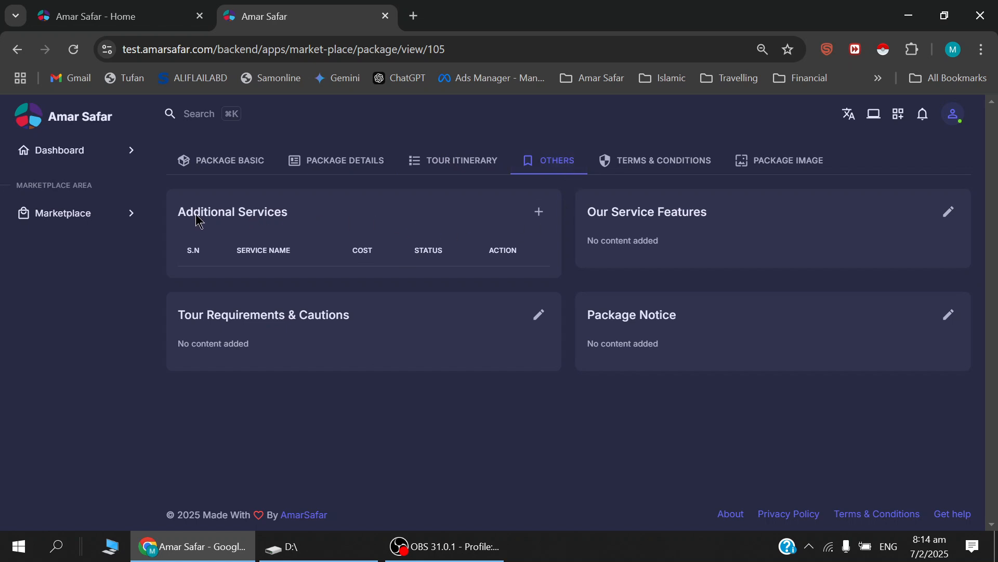
pyautogui.moveTo(177, 215); pyautogui.dragTo(291, 214)
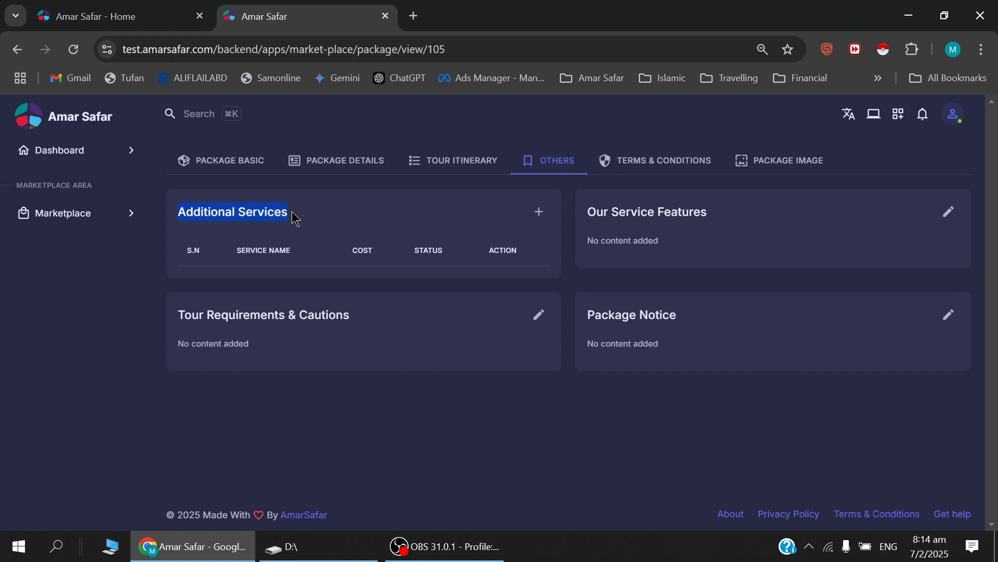
pyautogui.click(539, 213)
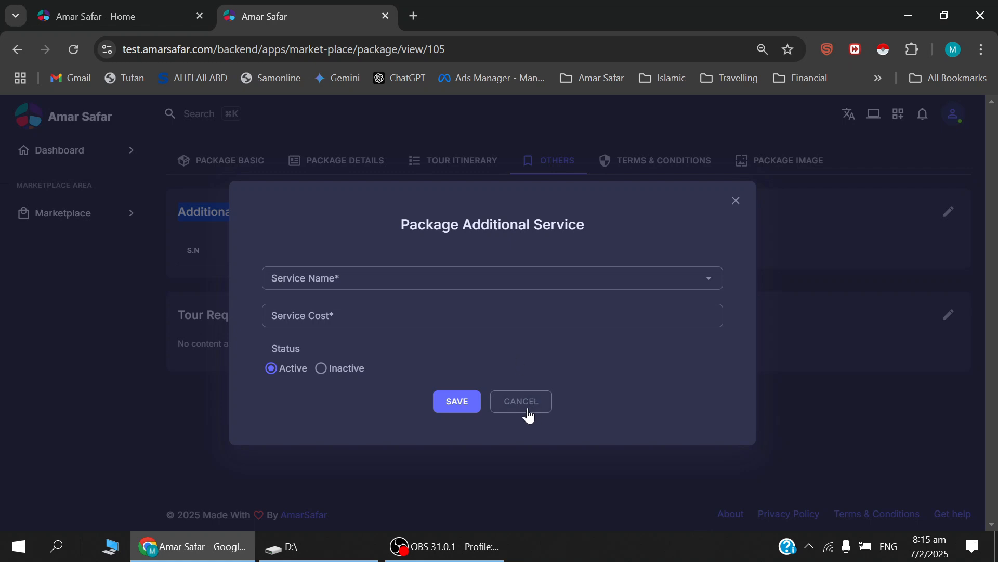
pyautogui.click(398, 288)
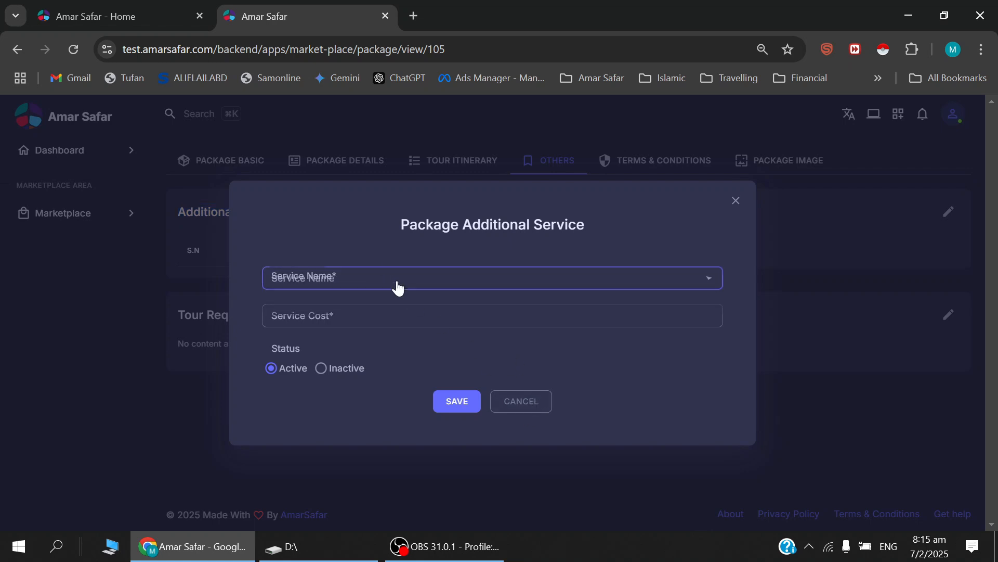
pyautogui.click(523, 409)
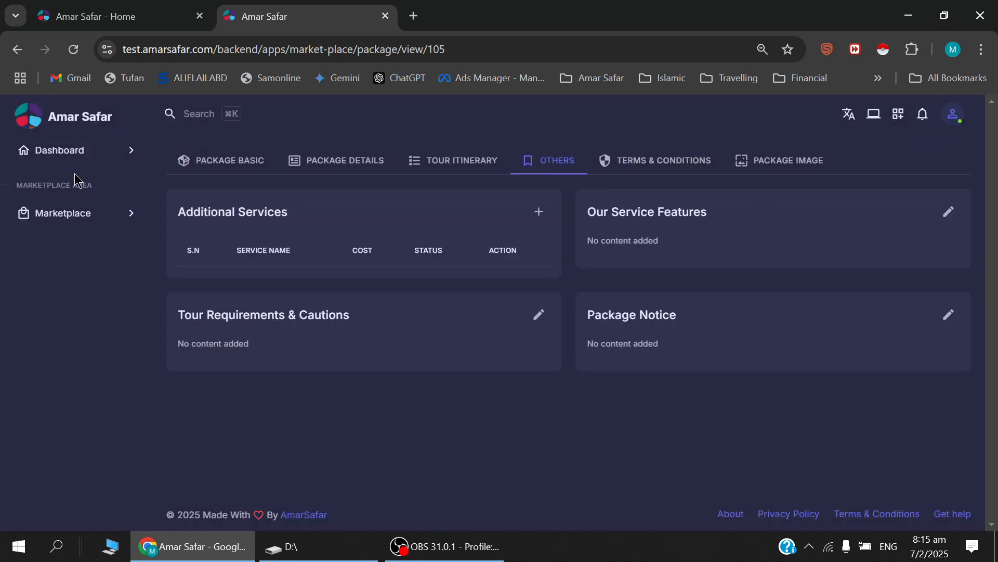
# Examine the package service configuration and the service type choices in its new service form, cancelling without adding a service.
pyautogui.click(72, 218)
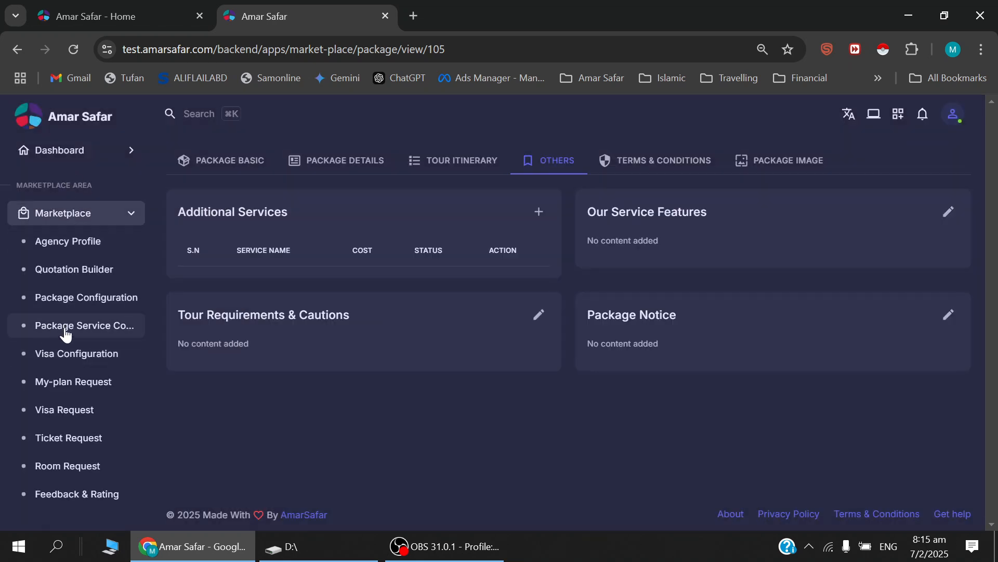
pyautogui.click(125, 327)
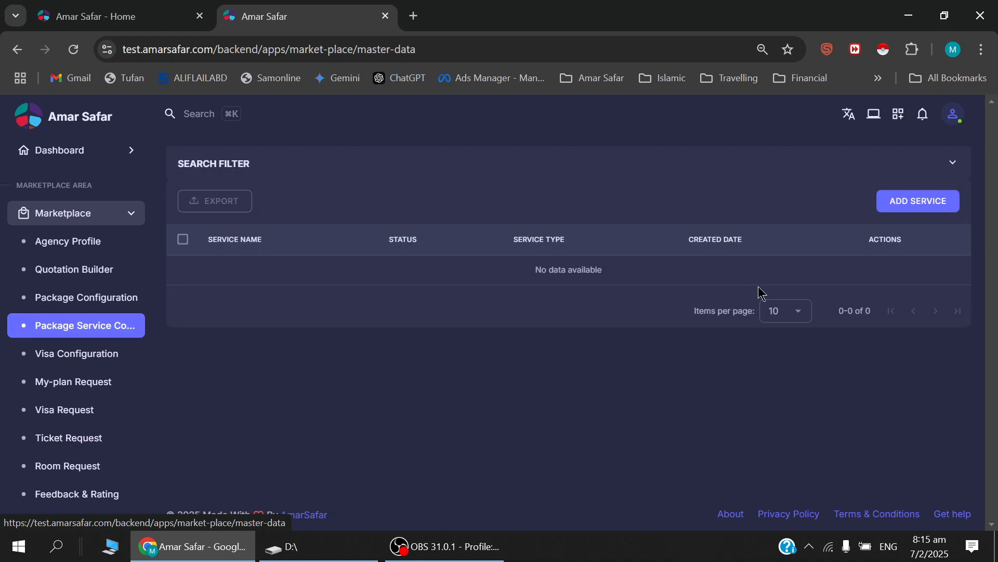
pyautogui.click(913, 202)
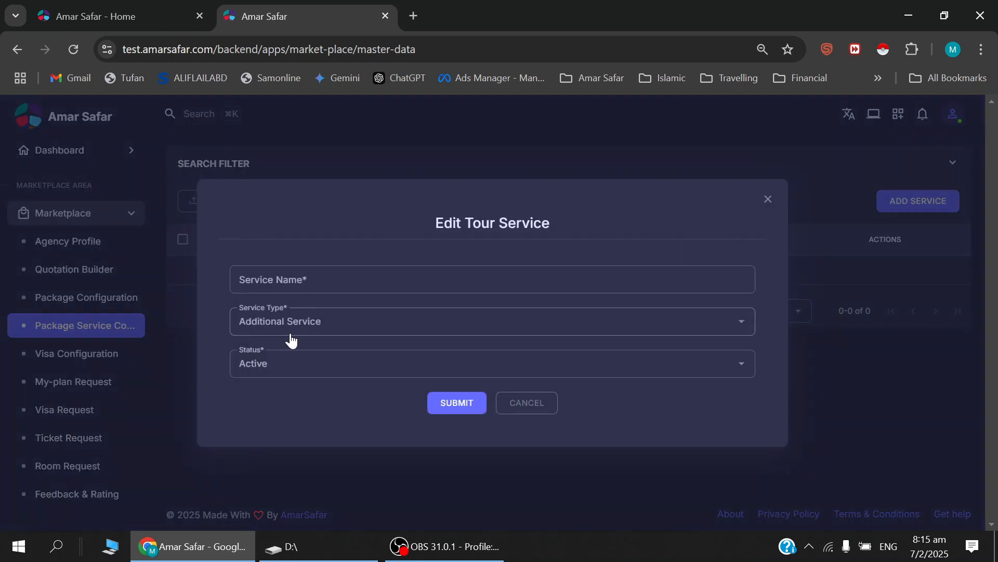
pyautogui.click(292, 326)
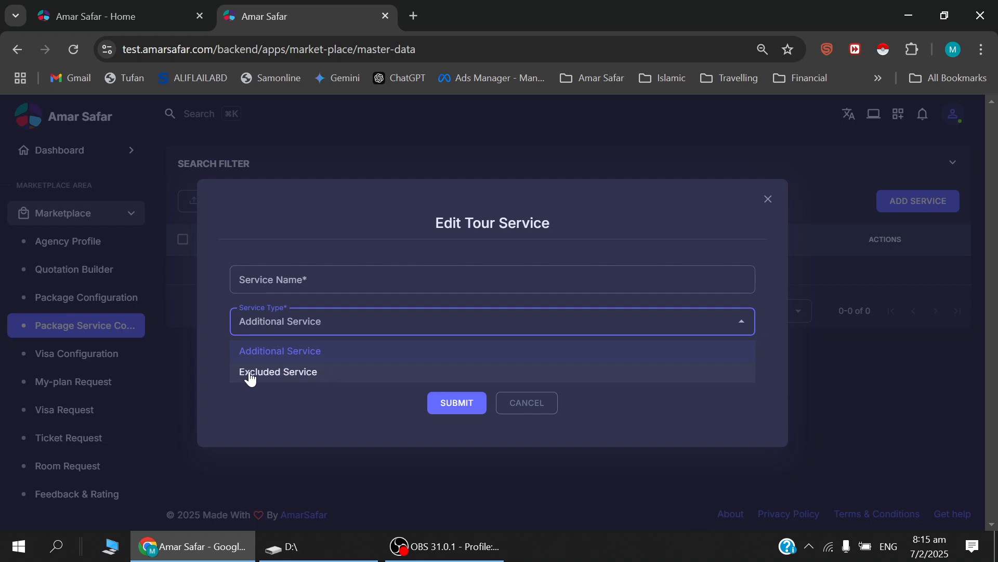
pyautogui.click(539, 410)
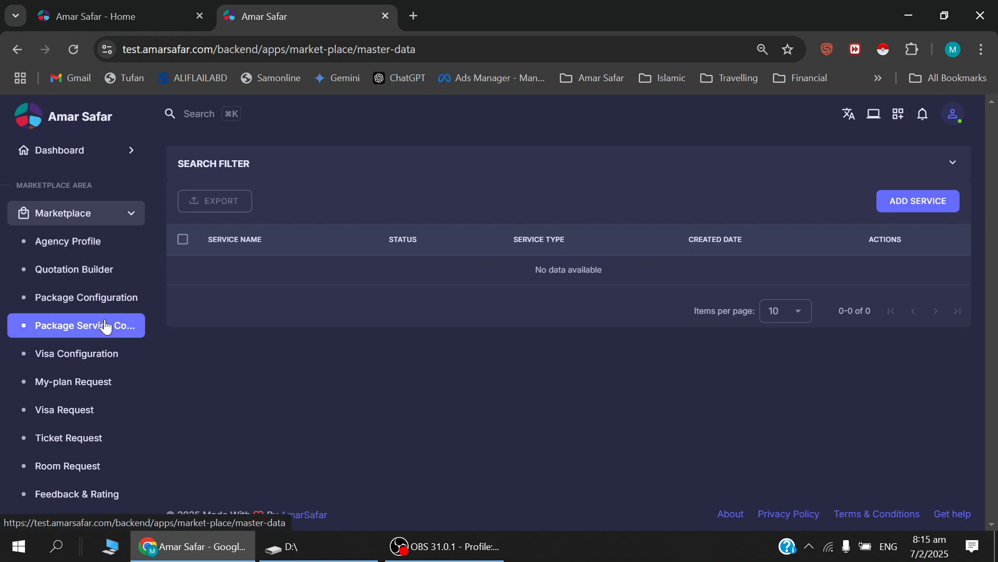
# Reopen the Umrah 15feb package and view the Tour Requirements & Cautions editor among its other information, closing it without entering text.
pyautogui.click(104, 300)
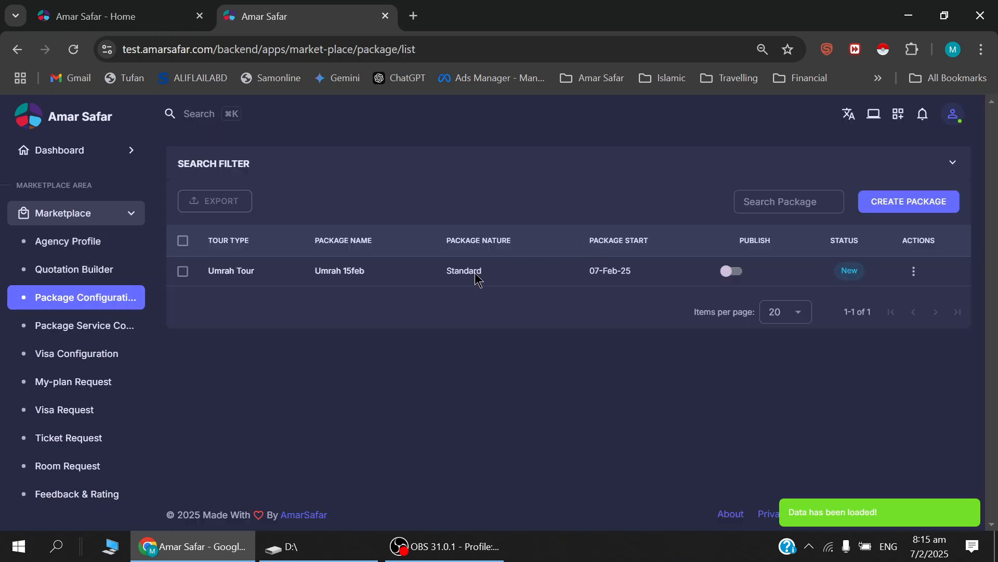
pyautogui.click(223, 271)
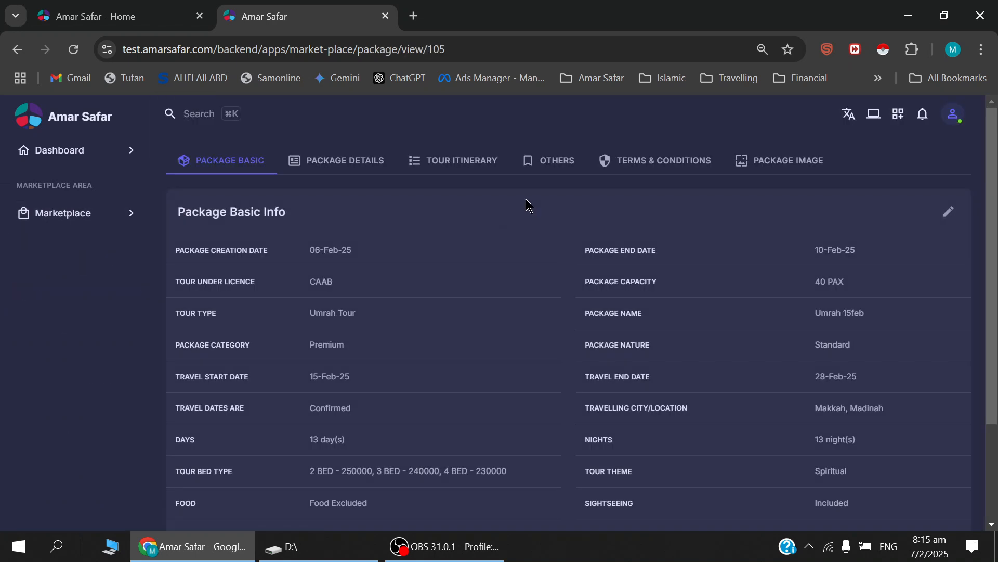
pyautogui.click(542, 162)
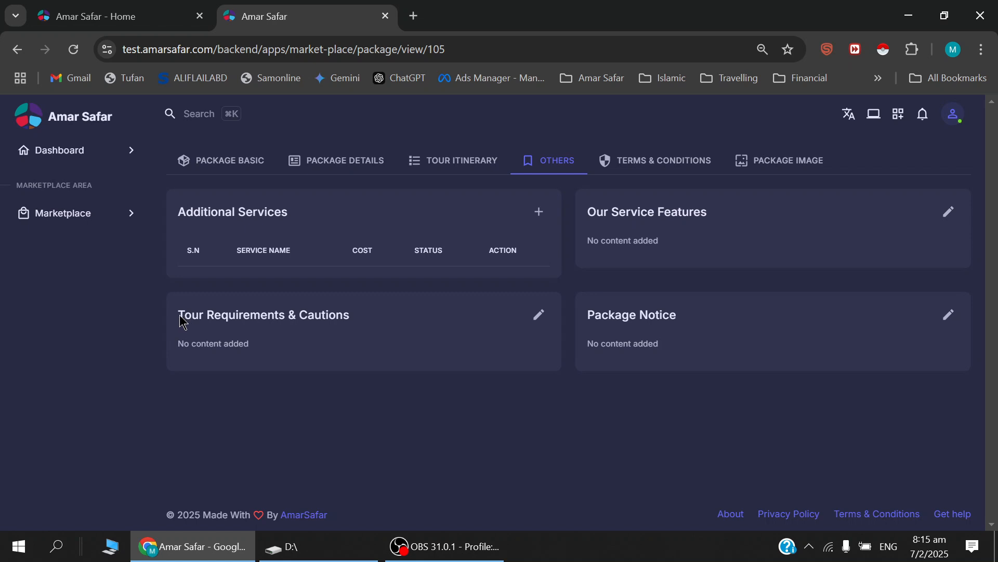
pyautogui.moveTo(179, 315); pyautogui.dragTo(359, 318)
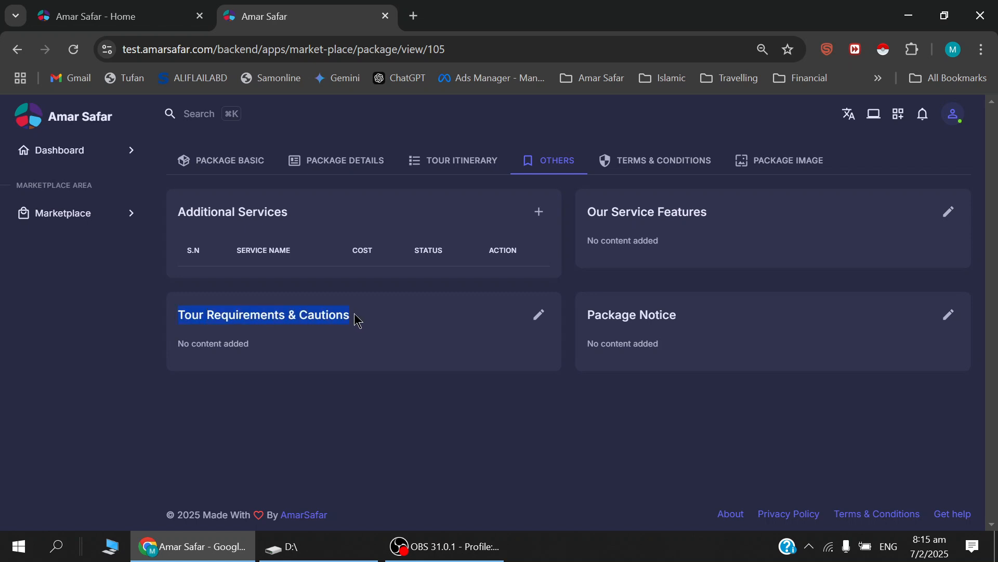
pyautogui.click(539, 318)
pyautogui.click(301, 270)
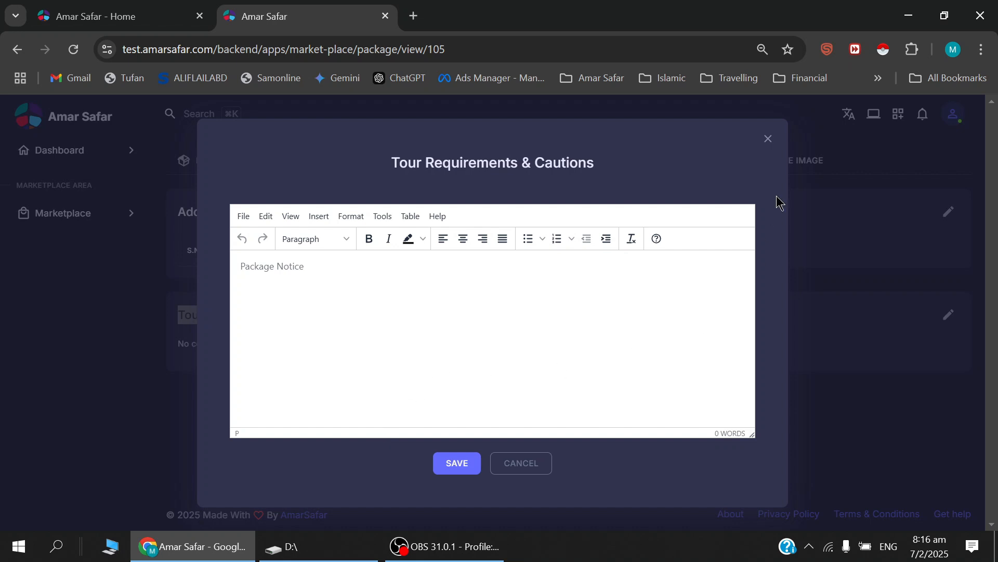
pyautogui.click(766, 141)
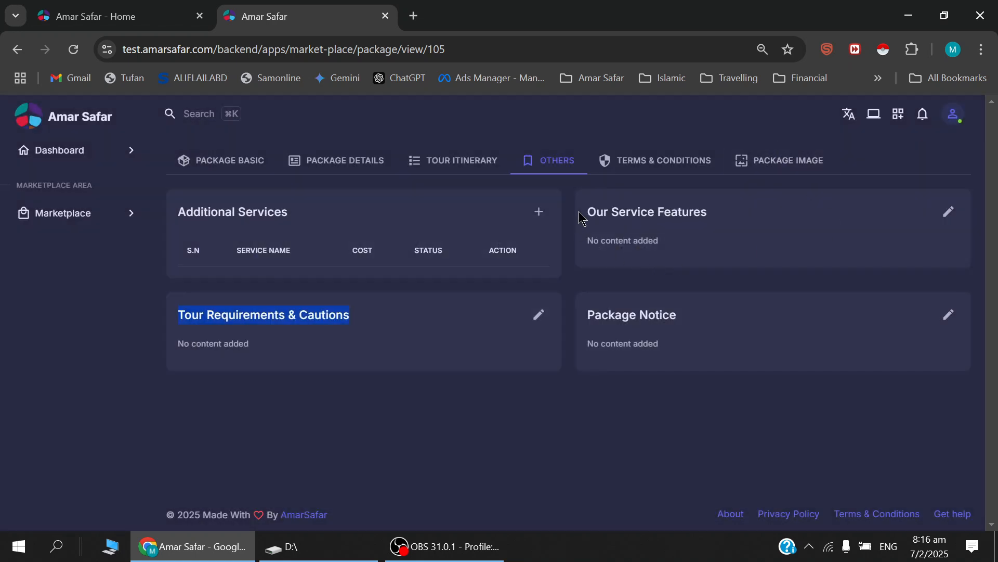
# View the Our Service Features editor, close it without entering text, and look over the Package Notice section.
pyautogui.moveTo(586, 218); pyautogui.dragTo(707, 218)
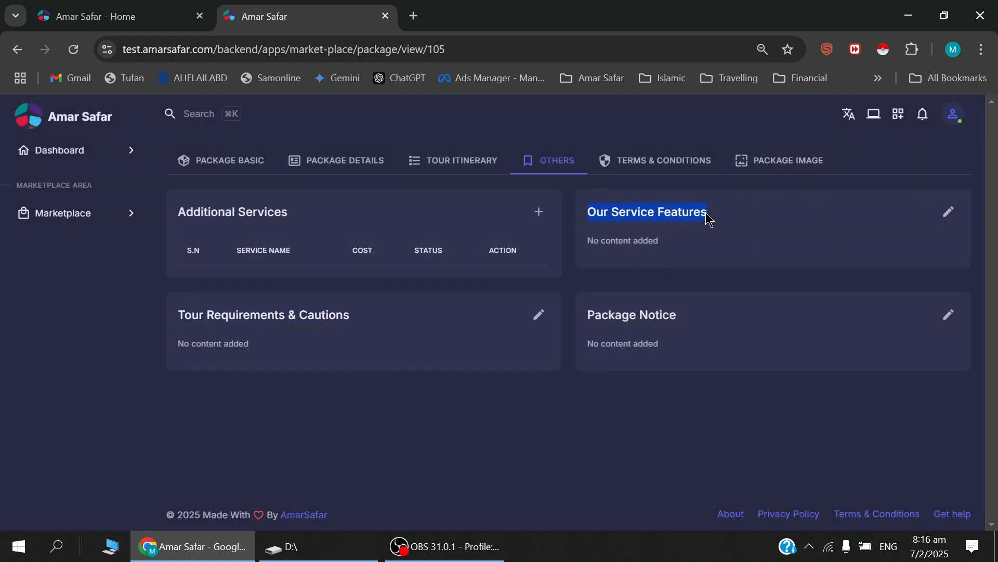
pyautogui.click(949, 212)
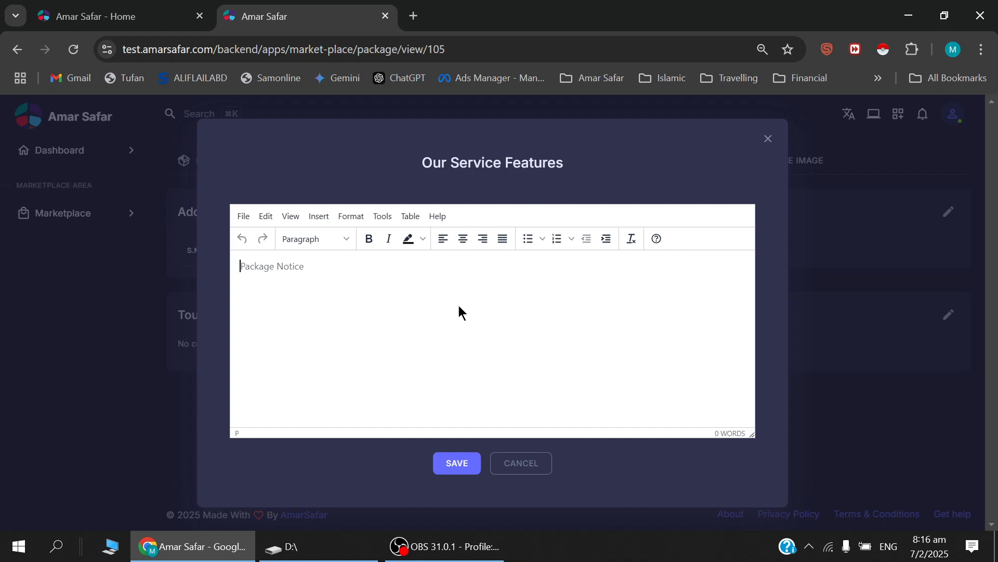
pyautogui.click(769, 139)
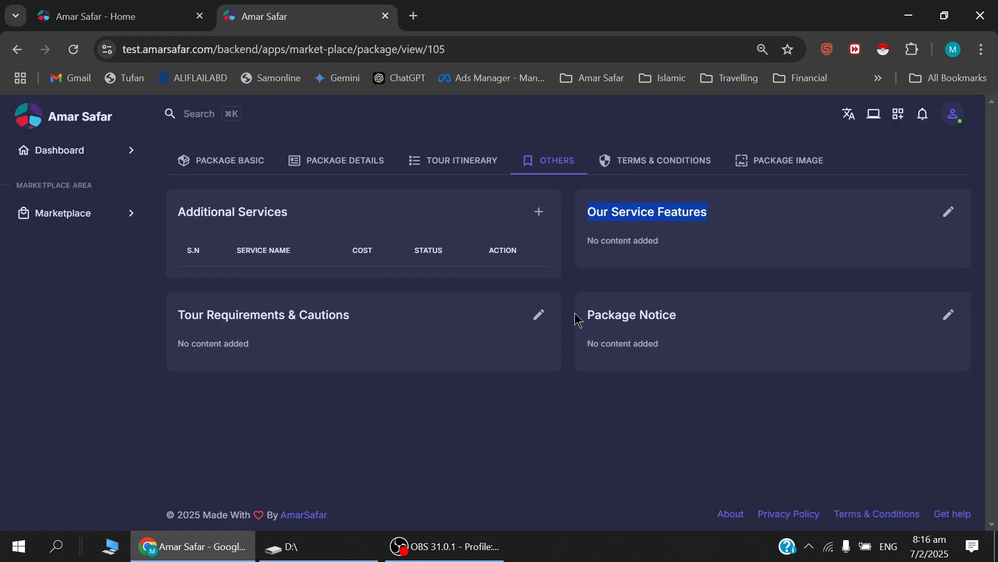
pyautogui.moveTo(586, 322); pyautogui.dragTo(719, 324)
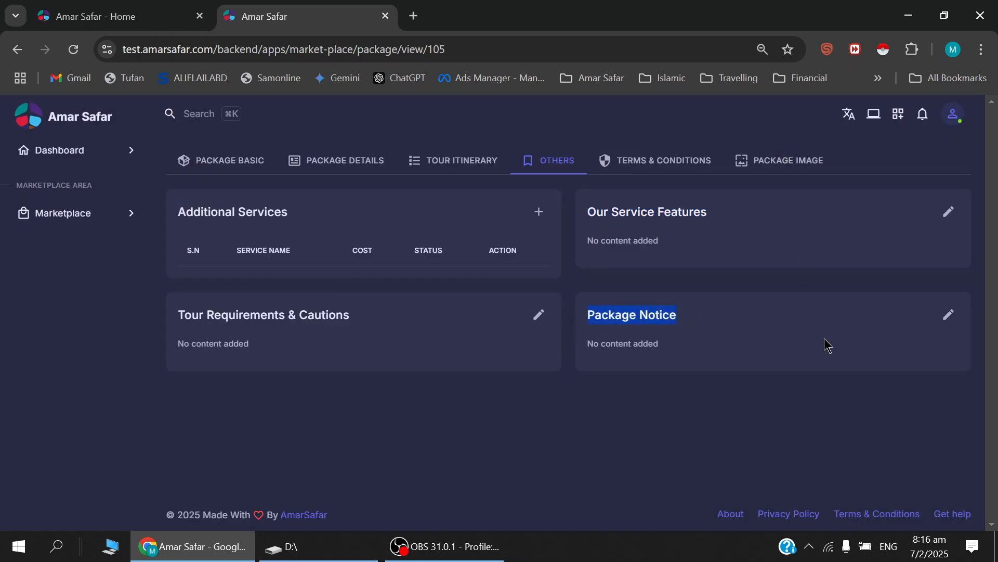
# View the package's terms and conditions editor and close it without entering anything.
pyautogui.click(659, 170)
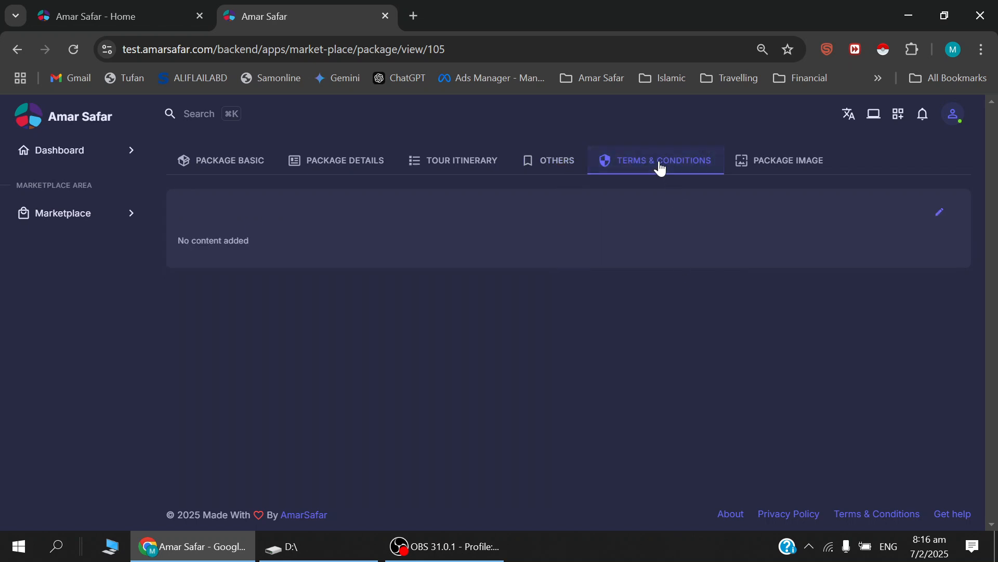
pyautogui.click(939, 213)
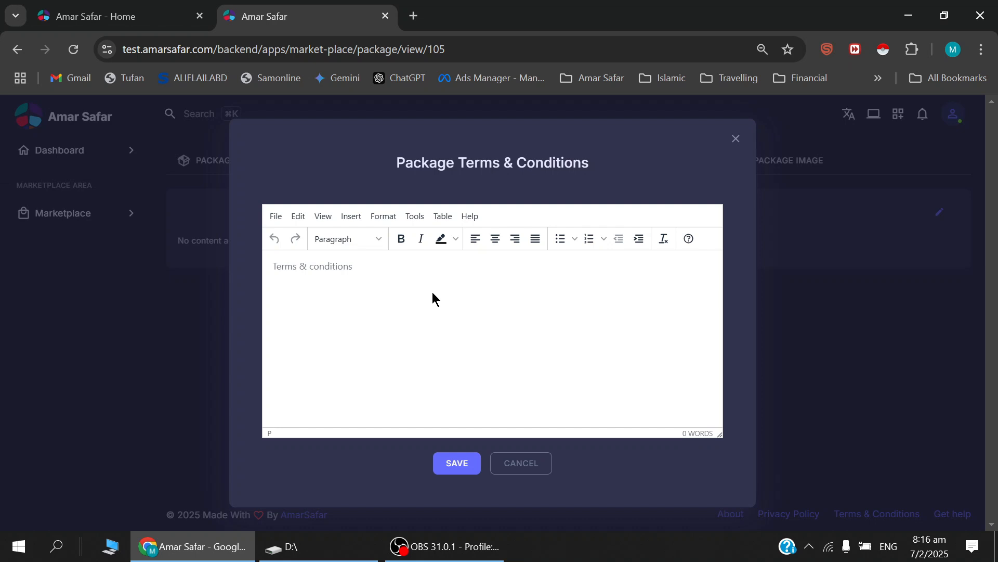
pyautogui.click(736, 138)
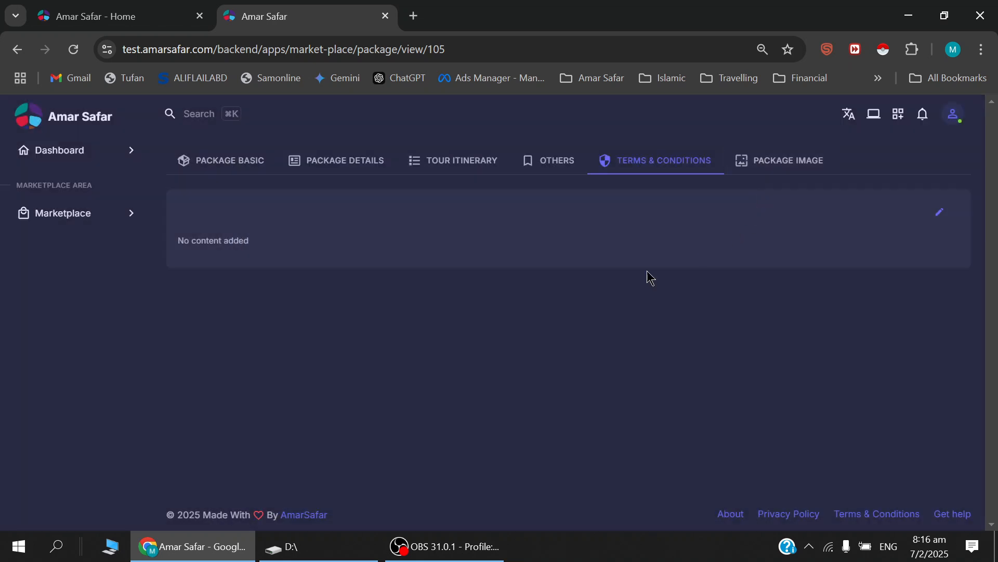
# Upload aleena-hajj-popup.jpg from the Umrah folder inside the desktop's SB folder to the package image gallery.
pyautogui.click(781, 168)
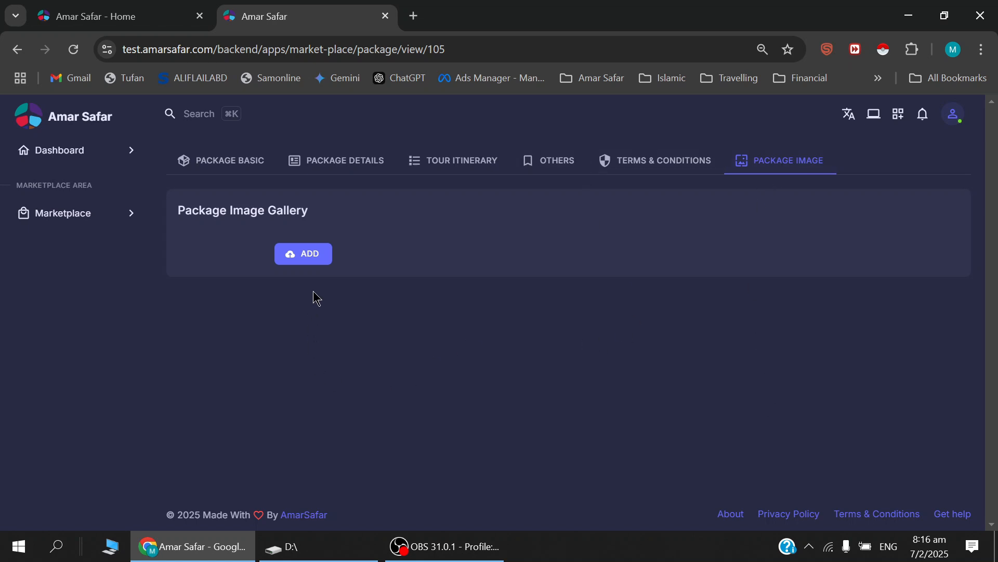
pyautogui.click(311, 262)
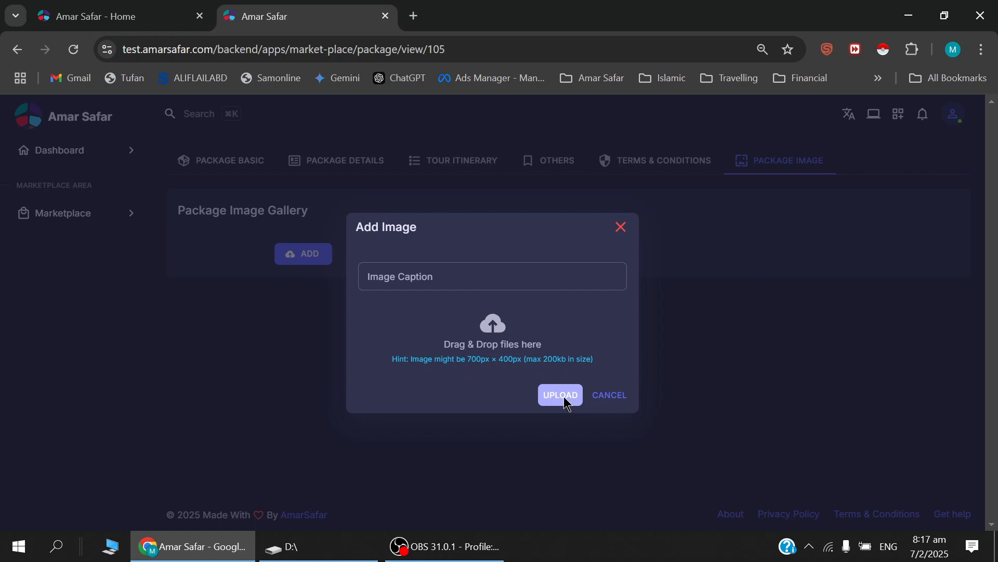
pyautogui.click(508, 355)
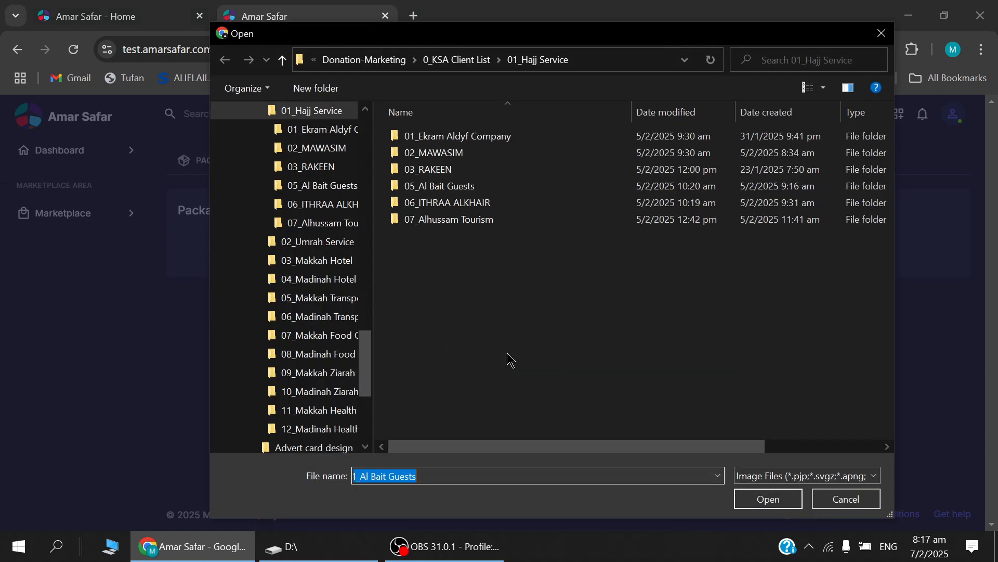
pyautogui.scroll(10, 296, 156)
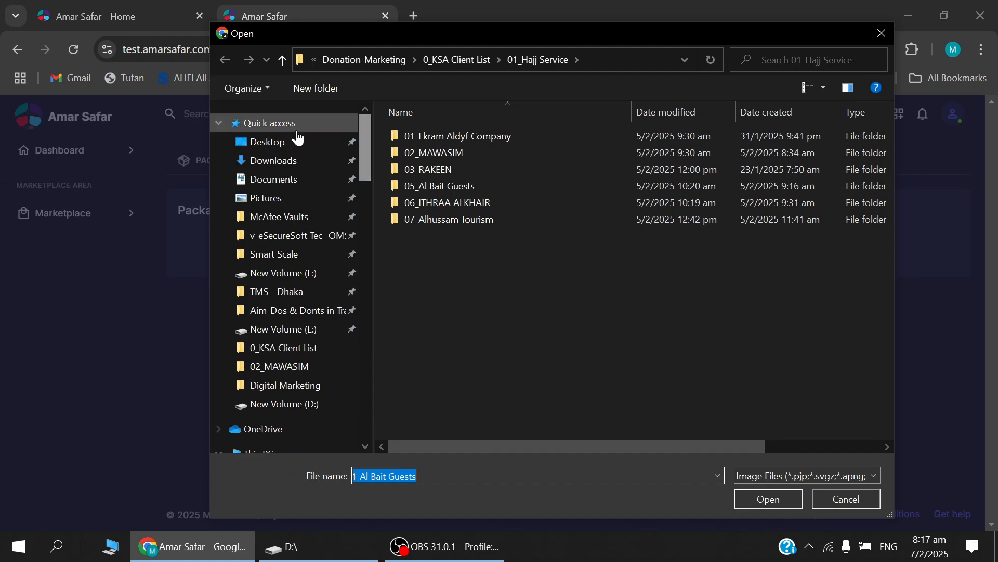
pyautogui.click(278, 149)
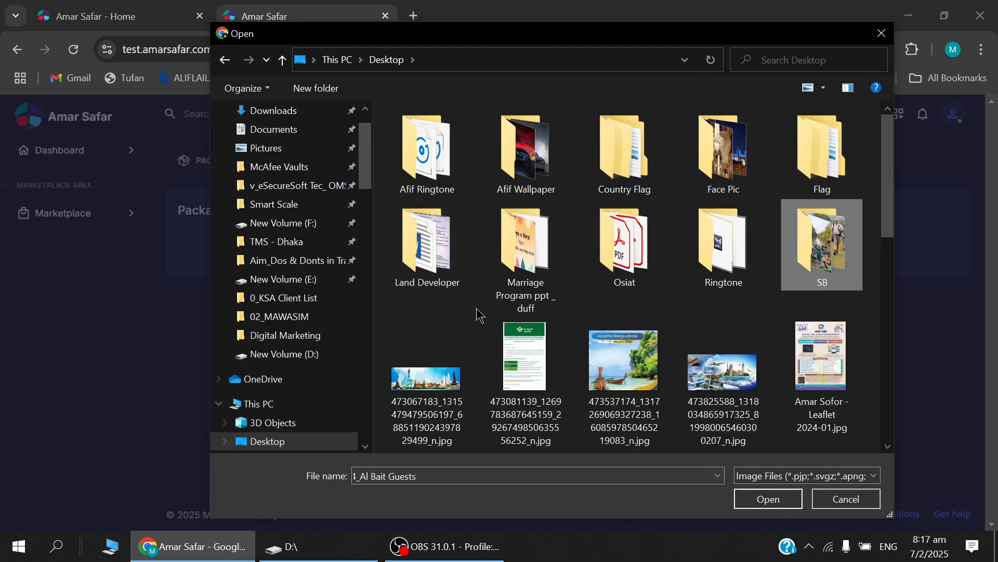
pyautogui.doubleClick(797, 241)
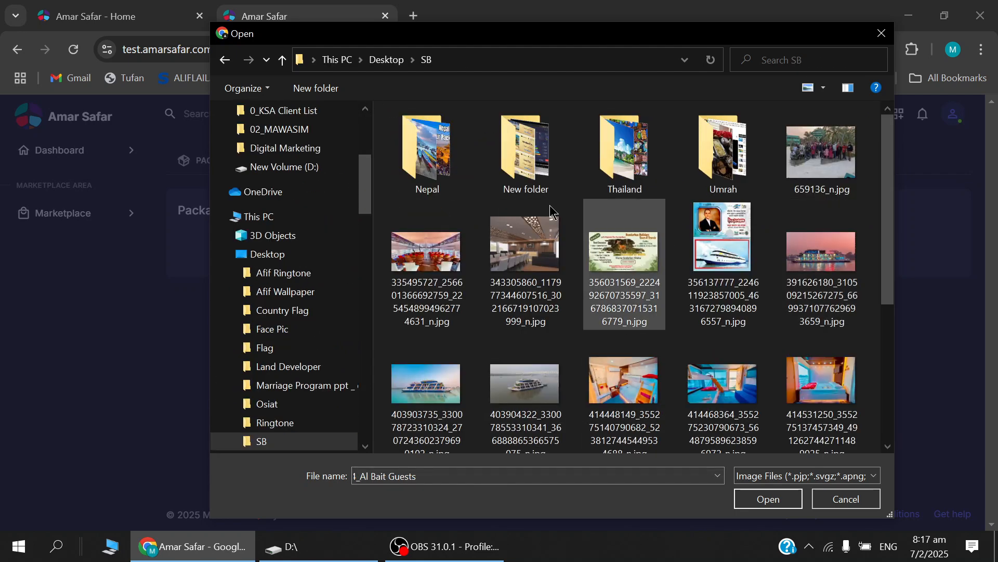
pyautogui.doubleClick(713, 148)
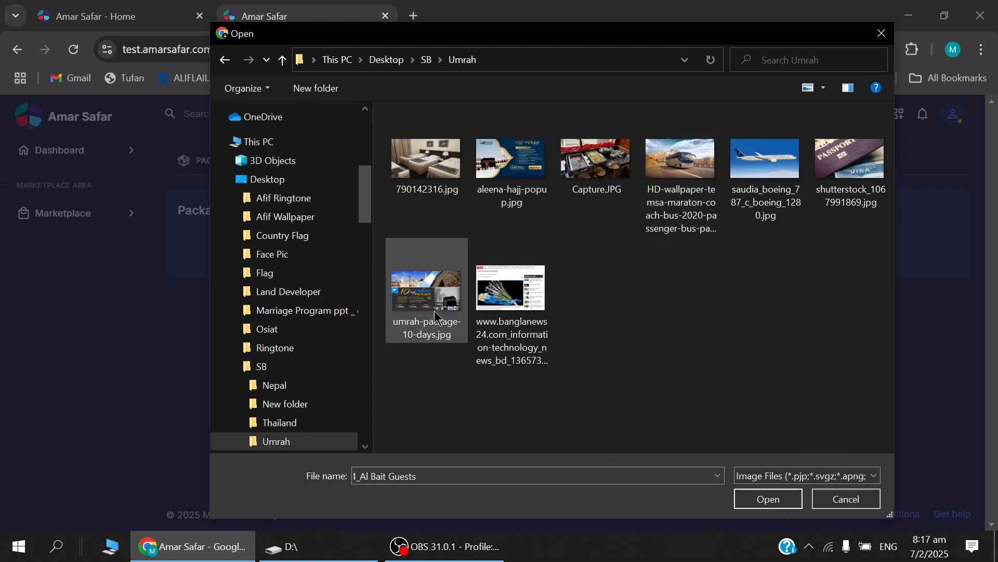
pyautogui.doubleClick(511, 166)
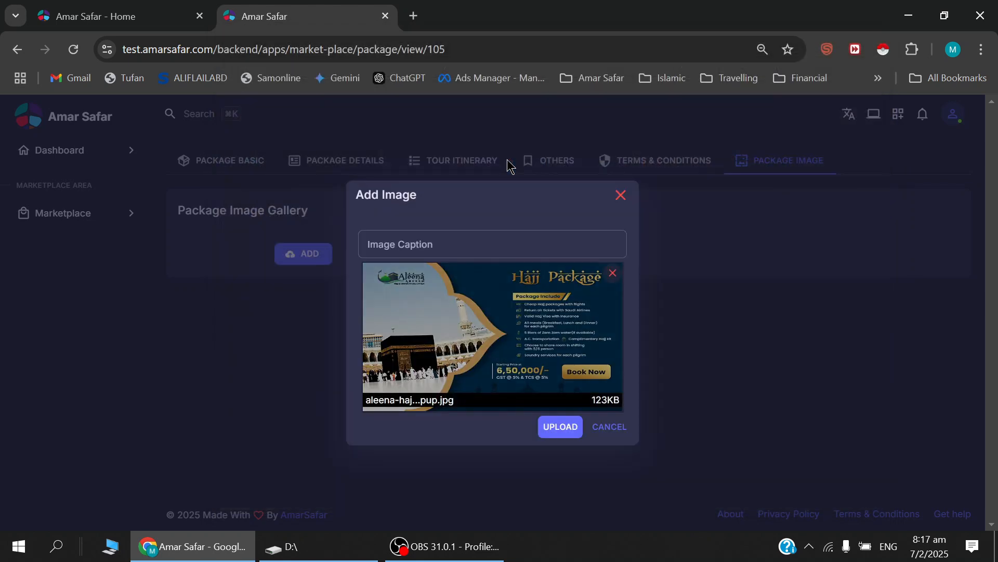
pyautogui.click(560, 428)
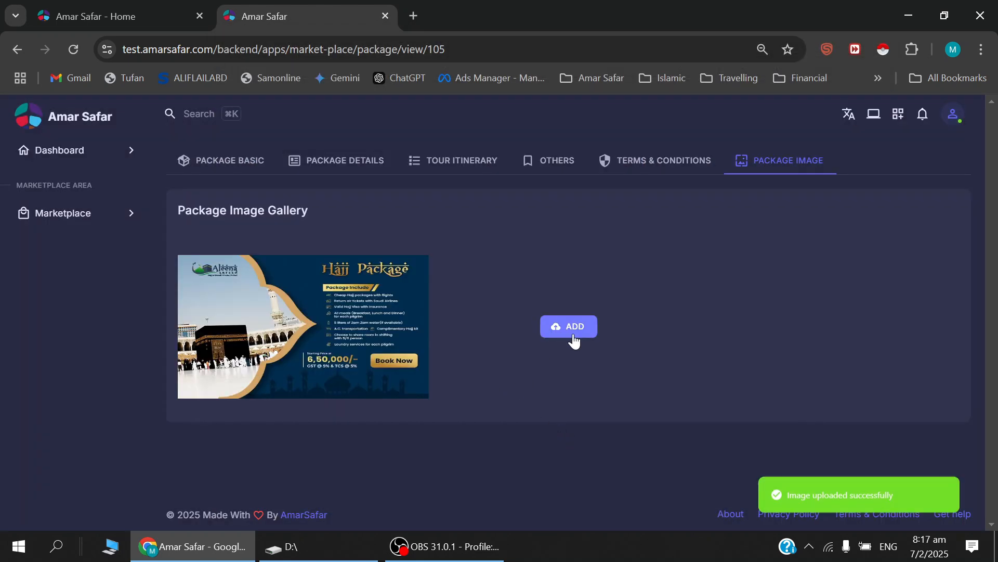
# Add the hotel room picture 790142316.jpg to the package image gallery and upload it.
pyautogui.click(578, 339)
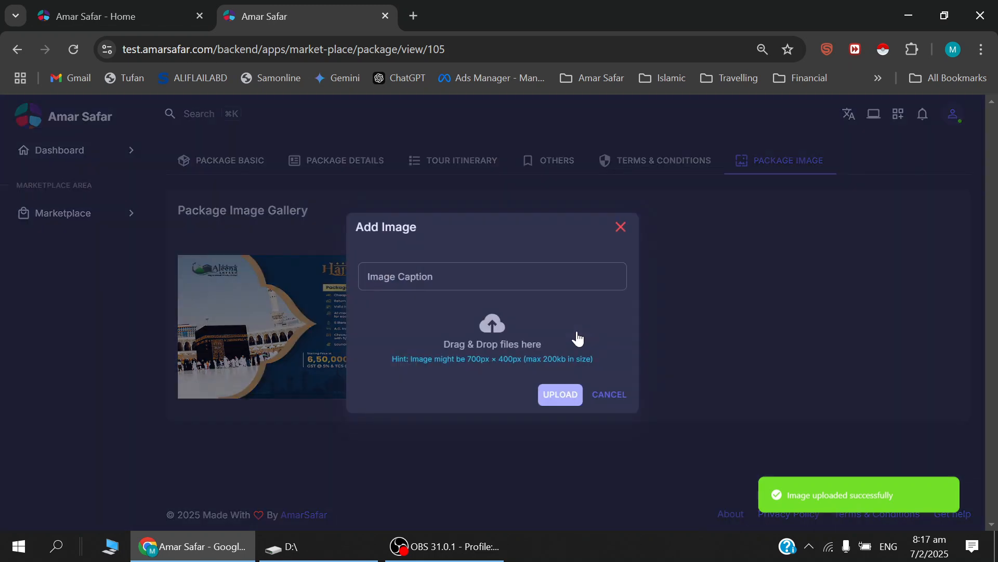
pyautogui.click(516, 363)
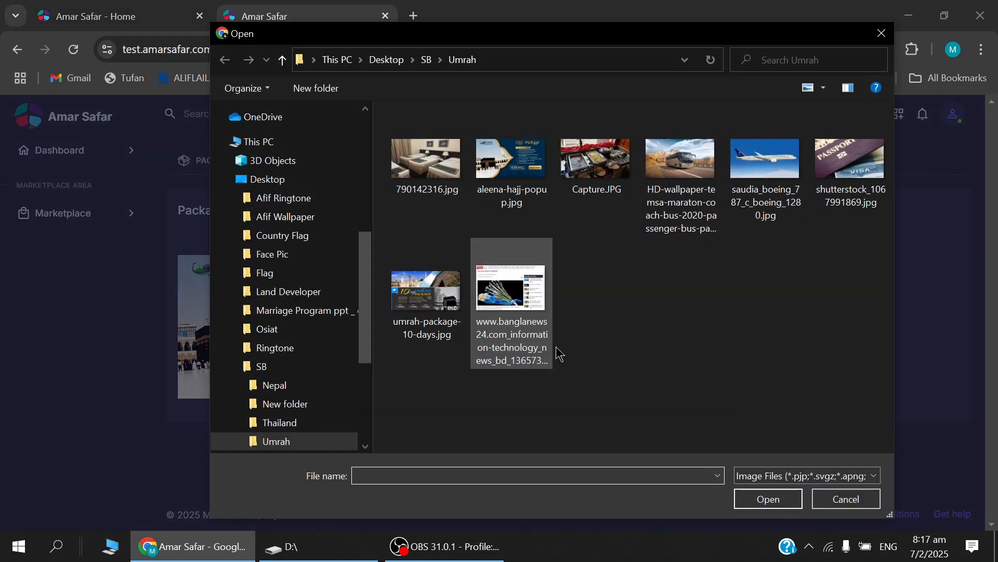
pyautogui.doubleClick(445, 180)
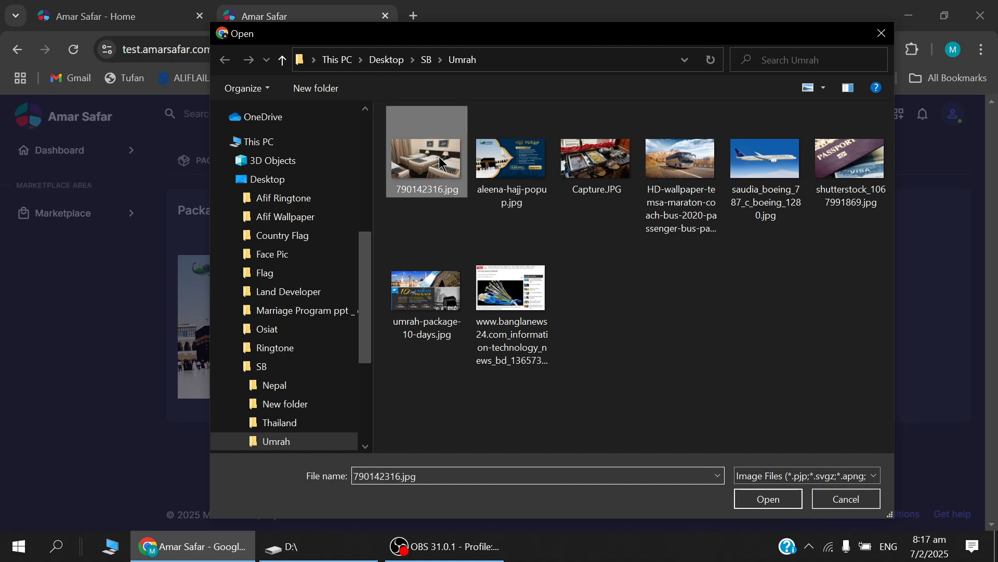
pyautogui.click(559, 427)
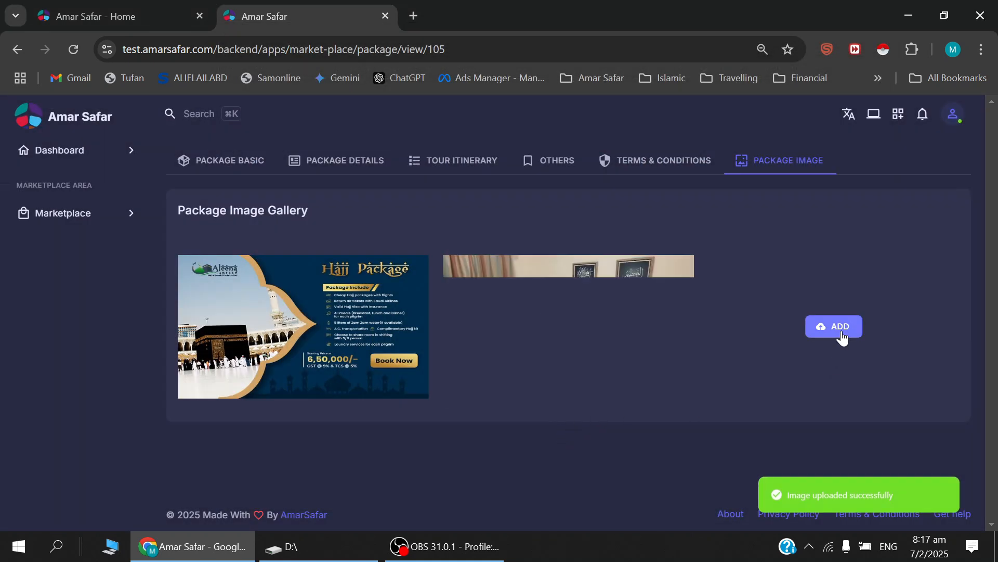
# Add the airplane picture saudia_boeing_787_c_boeing_1280.jpg to the package image gallery and upload it.
pyautogui.click(843, 337)
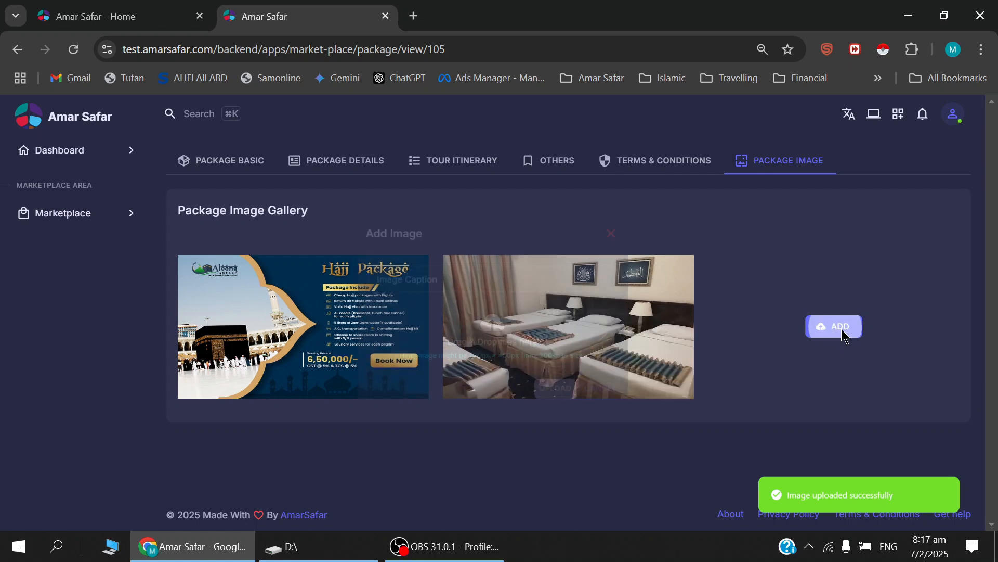
pyautogui.click(501, 362)
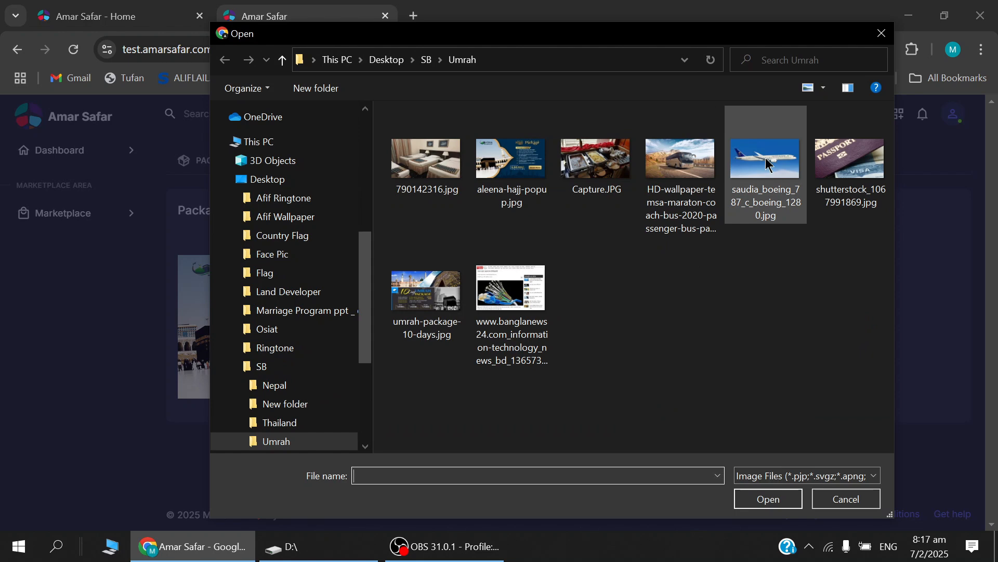
pyautogui.doubleClick(781, 181)
pyautogui.click(558, 437)
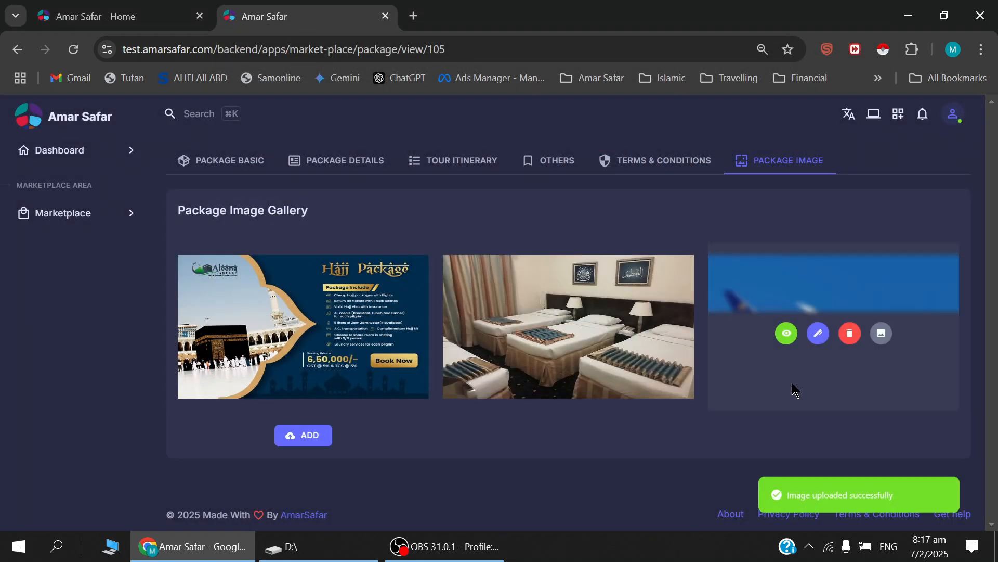
# Add the buffet food picture Capture.JPG to the package image gallery and upload it.
pyautogui.click(312, 437)
pyautogui.click(503, 355)
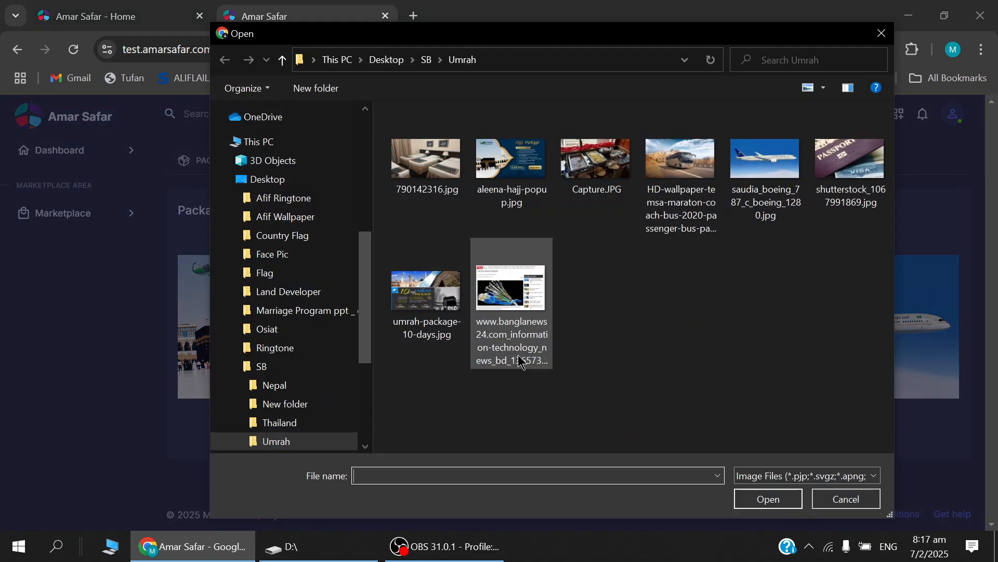
pyautogui.doubleClick(592, 161)
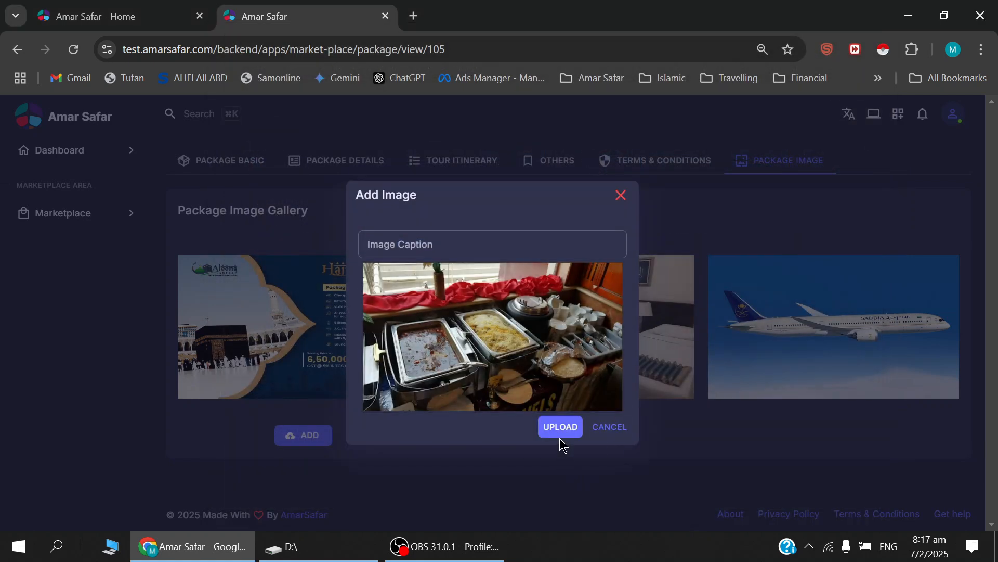
pyautogui.click(561, 427)
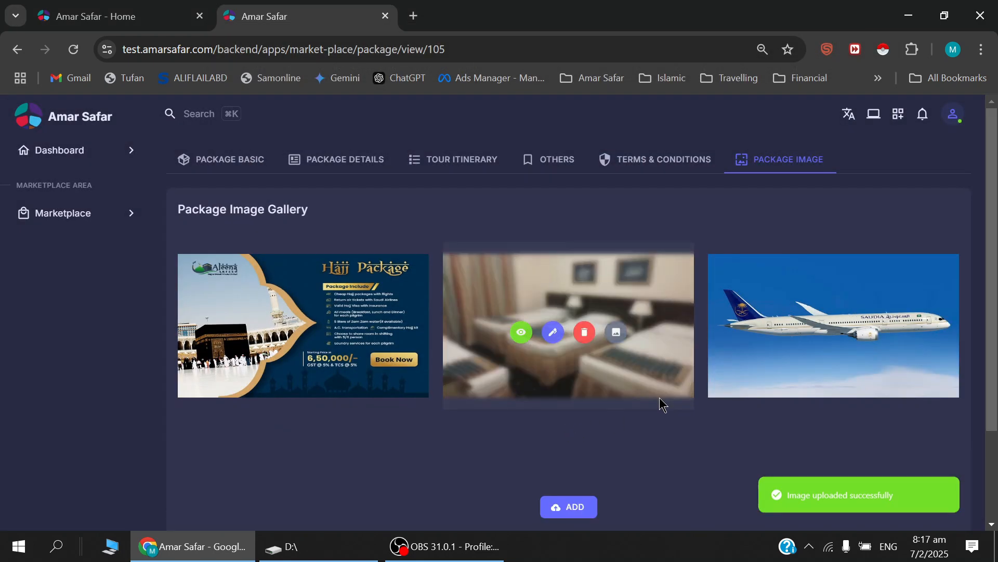
# Add the HD-wallpaper picture of the Temsa Maraton coach bus to the package image gallery and upload it.
pyautogui.scroll(-2, 660, 403)
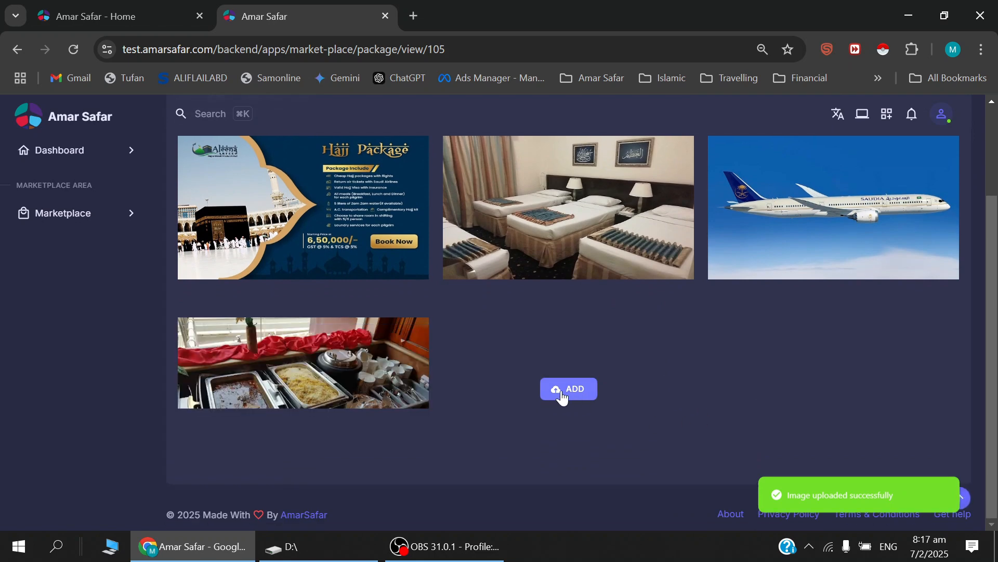
pyautogui.click(572, 392)
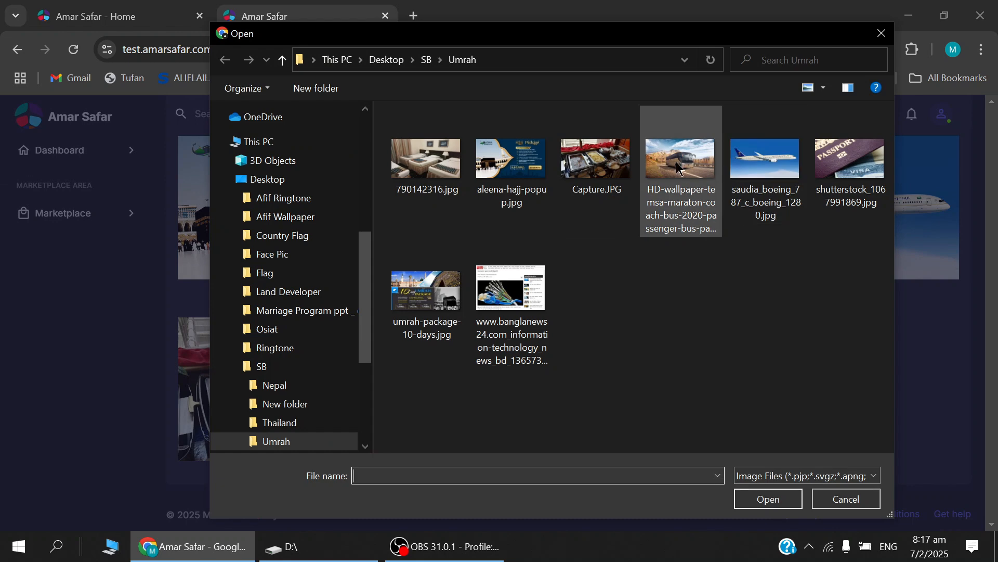
pyautogui.doubleClick(676, 168)
pyautogui.click(553, 425)
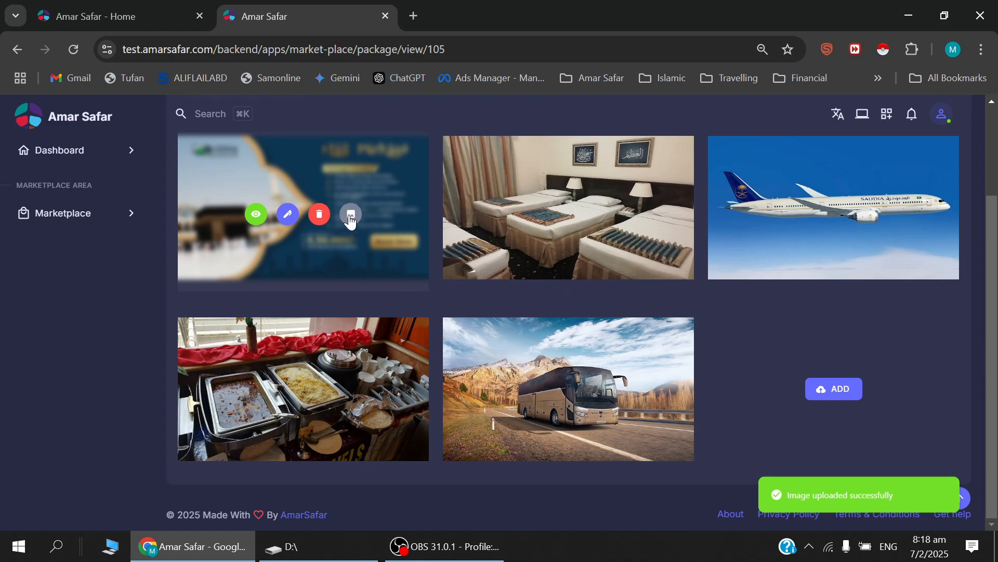
# Set the Hajj Package poster as the package's thumbnail image and confirm the choice.
pyautogui.click(350, 217)
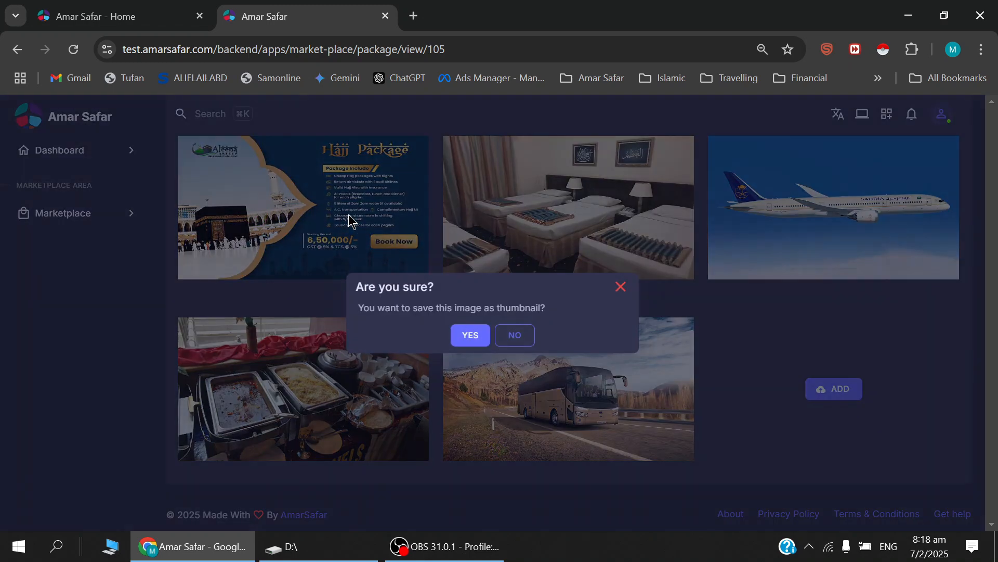
pyautogui.click(469, 336)
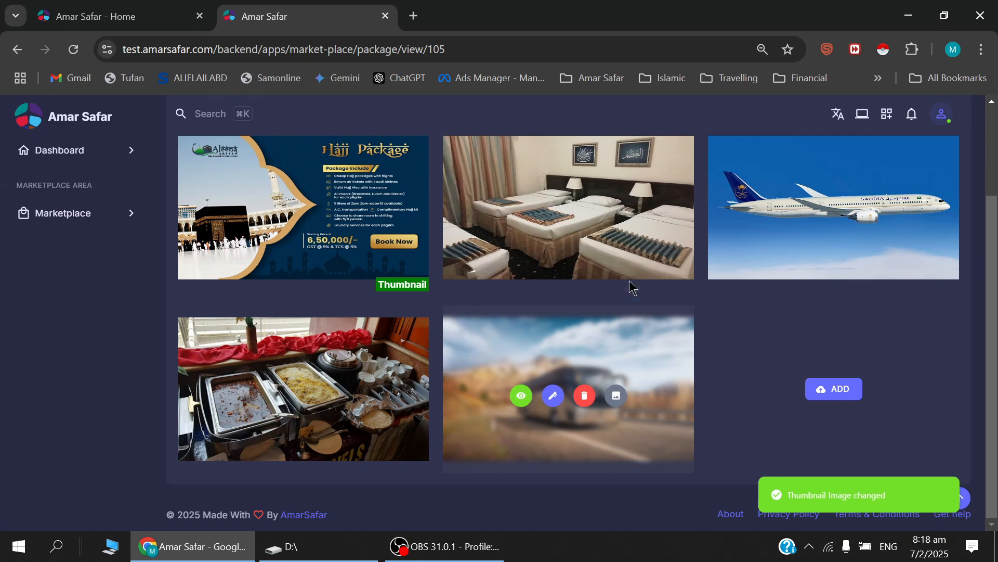
pyautogui.scroll(2, 625, 266)
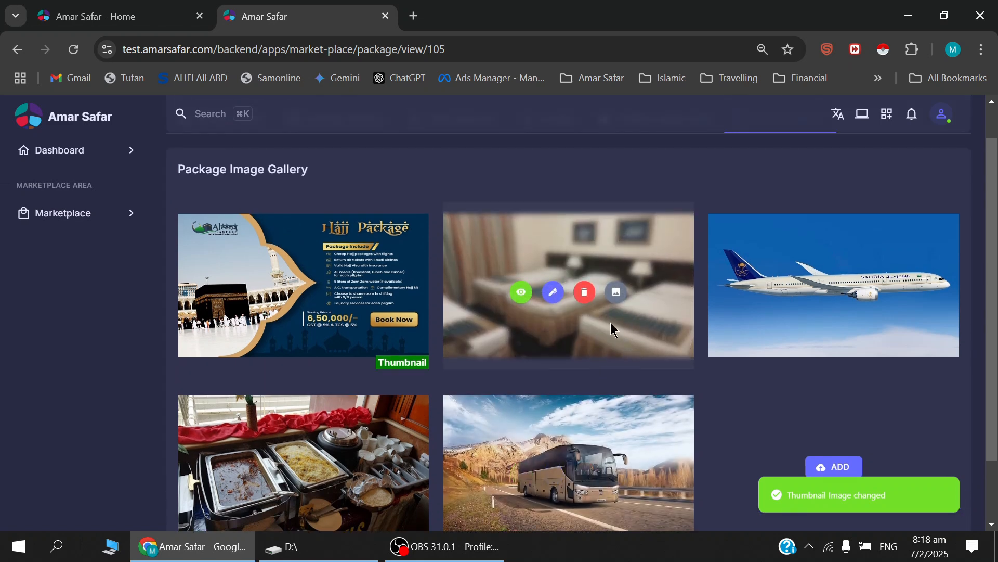
pyautogui.scroll(1, 611, 324)
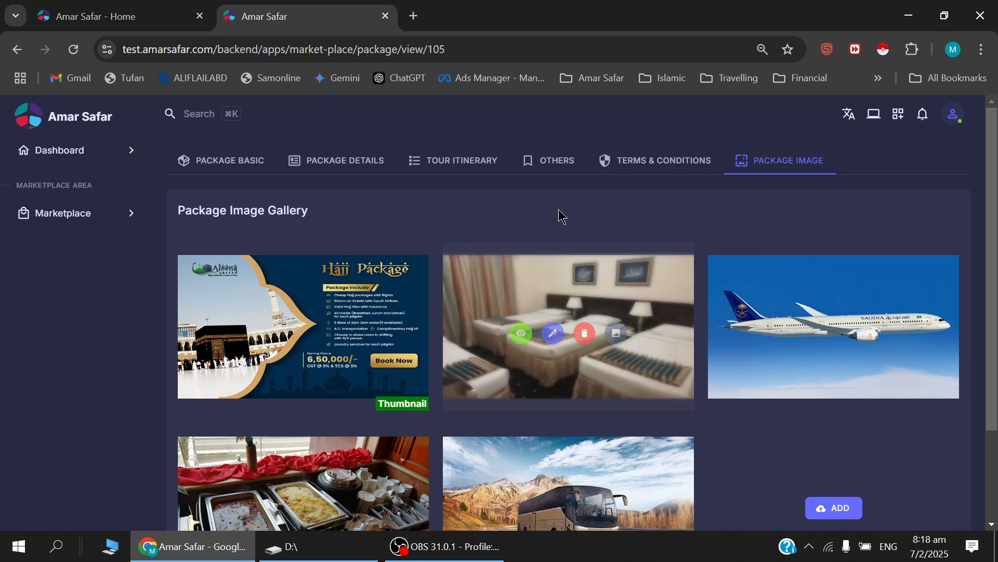
# Try to publish the Umrah 15feb package from the marketplace's Package Configuration list.
pyautogui.click(67, 219)
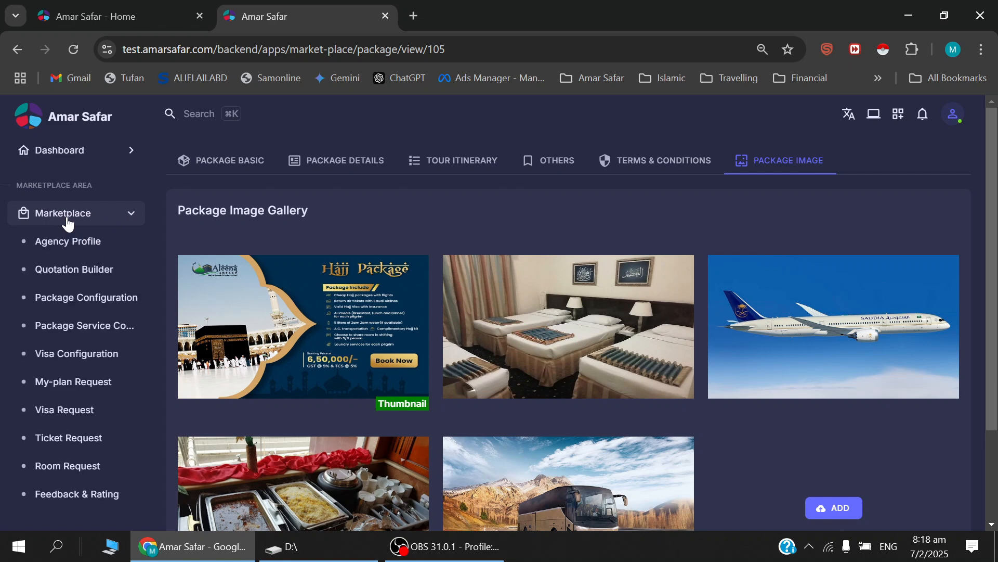
pyautogui.click(102, 294)
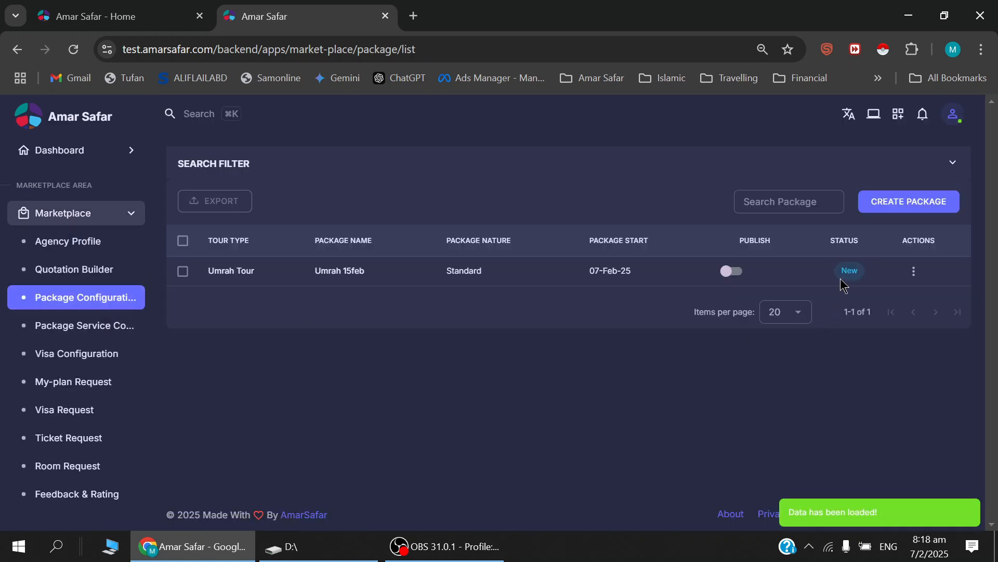
pyautogui.moveTo(841, 275); pyautogui.dragTo(859, 275)
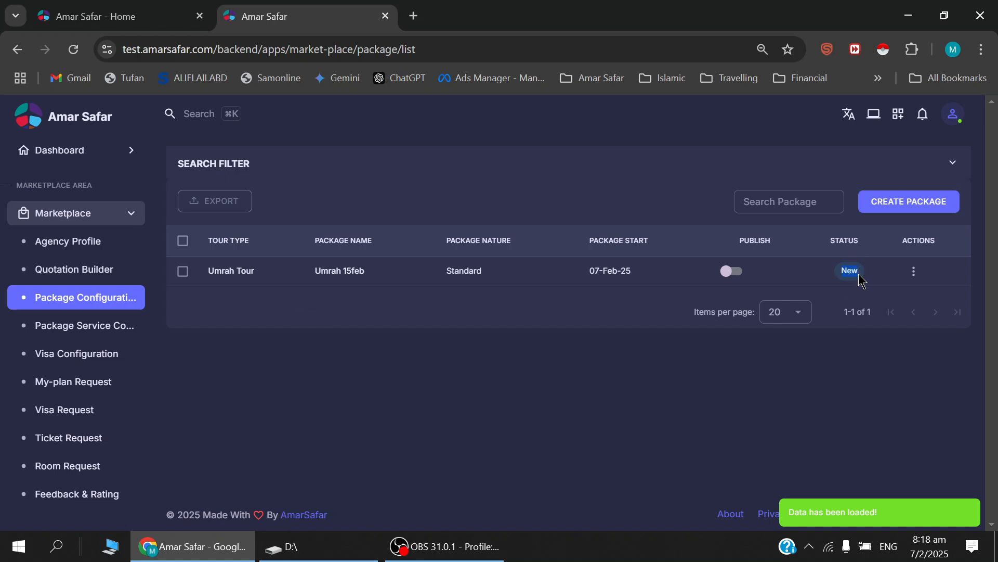
pyautogui.click(890, 290)
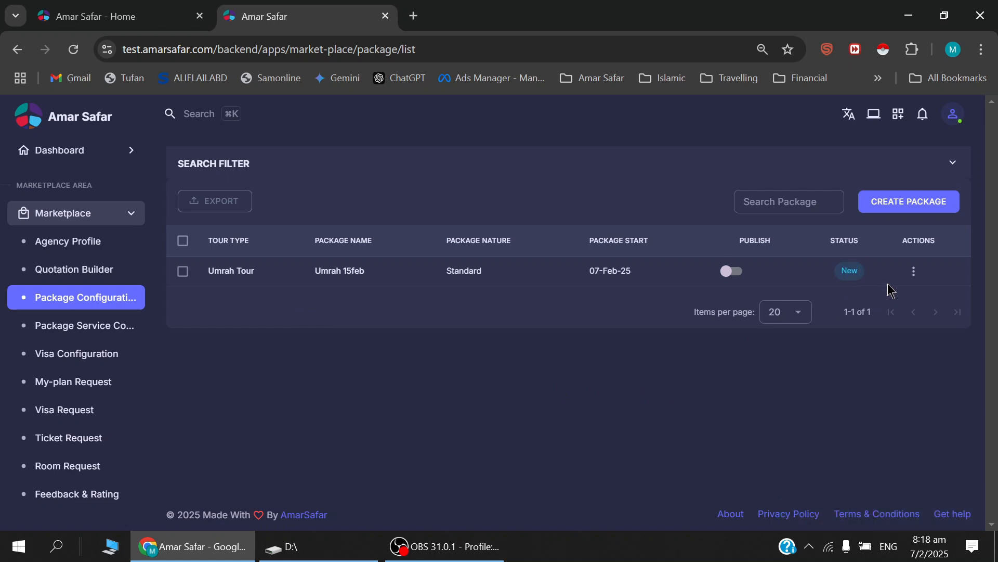
pyautogui.click(914, 275)
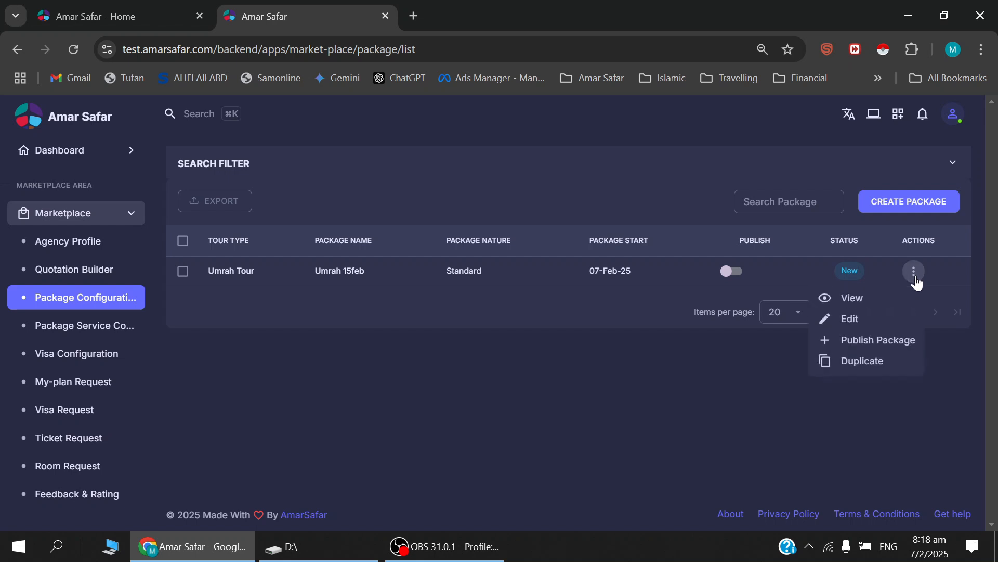
pyautogui.click(867, 341)
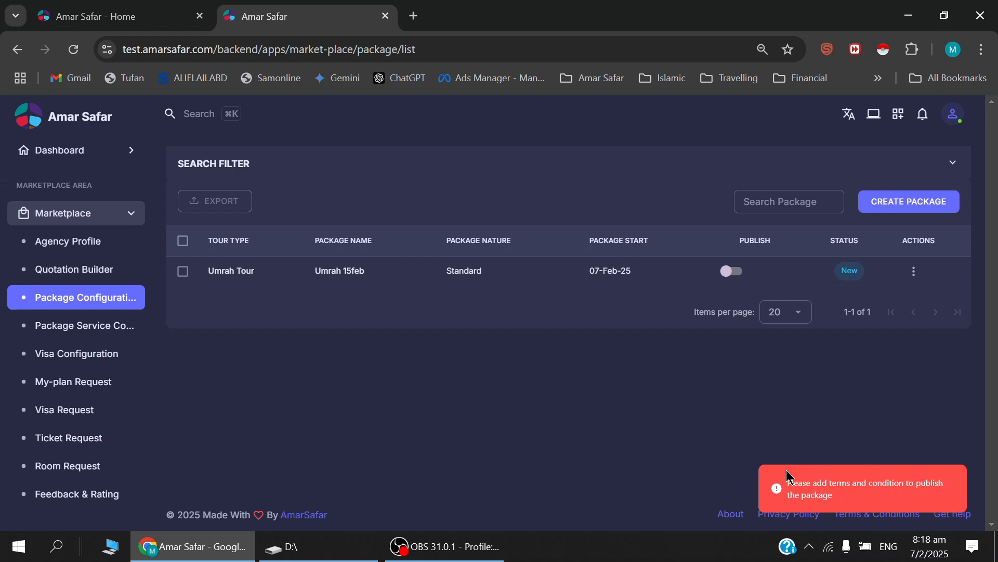
# Enter T&C as the terms and conditions of the Umrah 15feb package and save them.
pyautogui.click(228, 276)
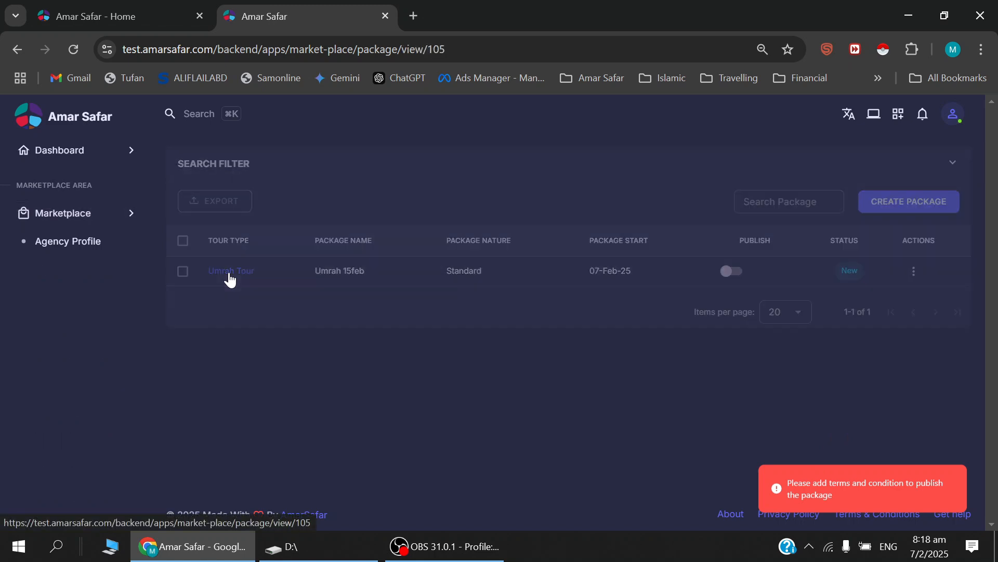
pyautogui.click(675, 162)
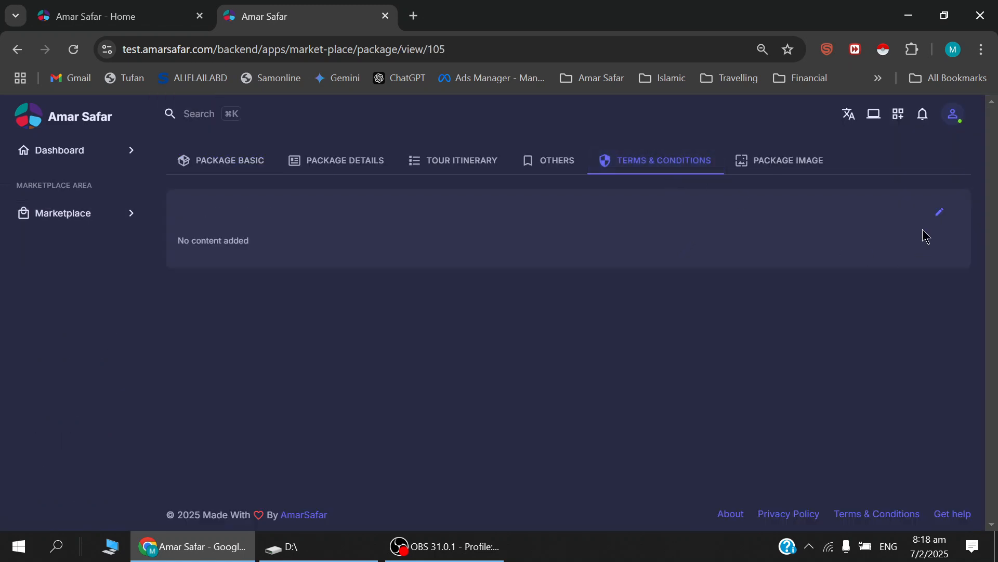
pyautogui.click(939, 212)
pyautogui.click(324, 313)
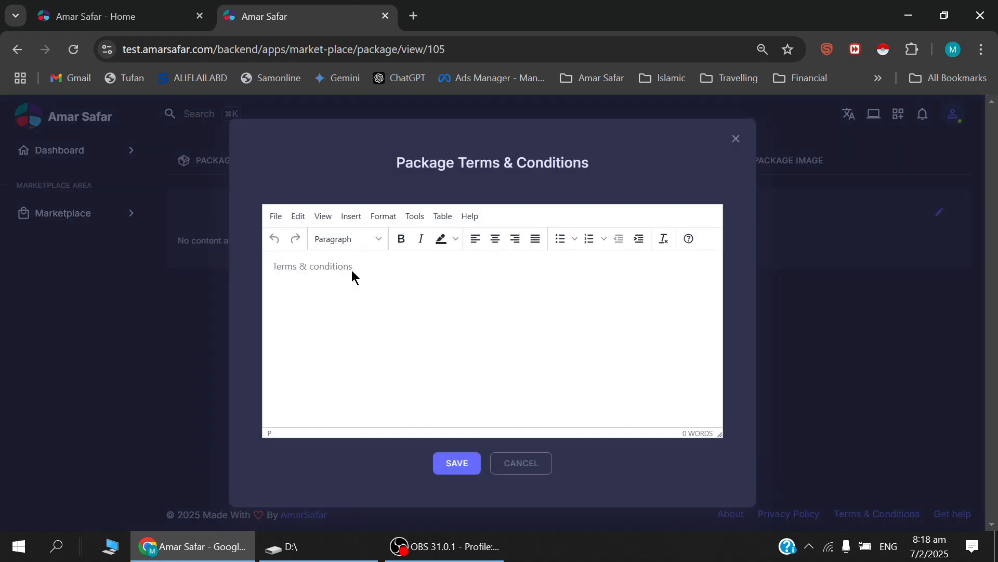
pyautogui.write('T&C')
pyautogui.click(461, 463)
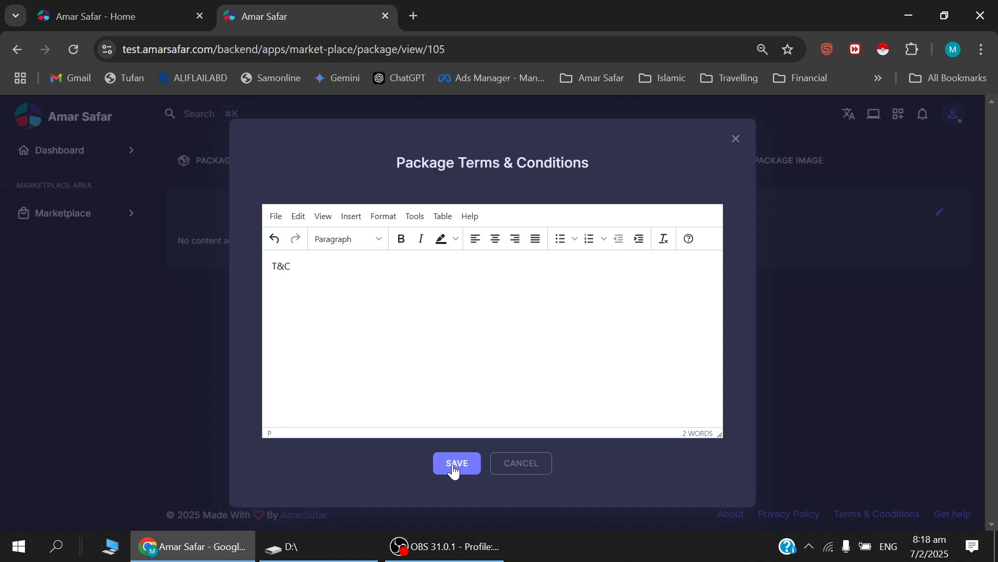
pyautogui.click(457, 468)
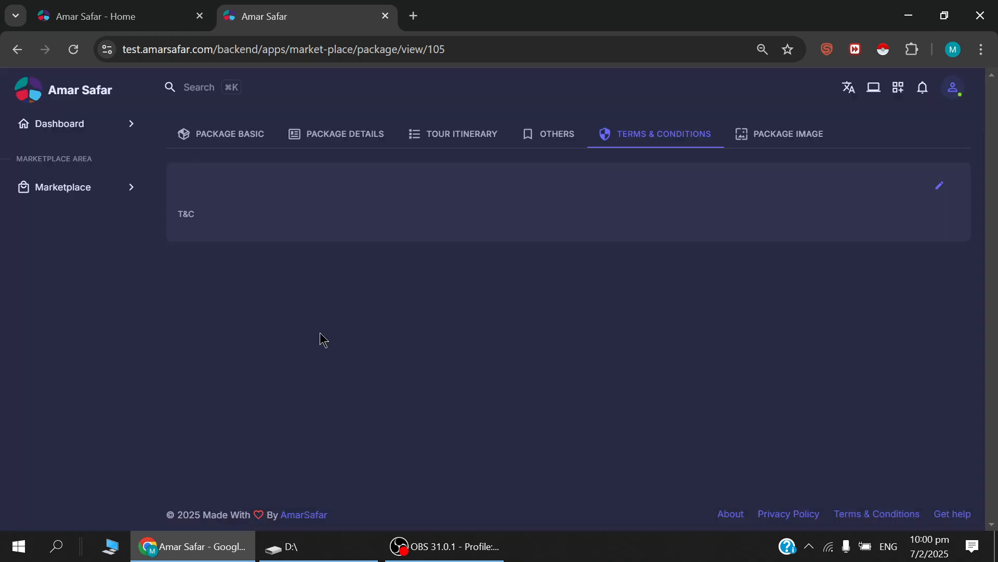
# Submit a publish request without a note for the Umrah 15feb package, close the publish history and check the package's status.
pyautogui.click(71, 198)
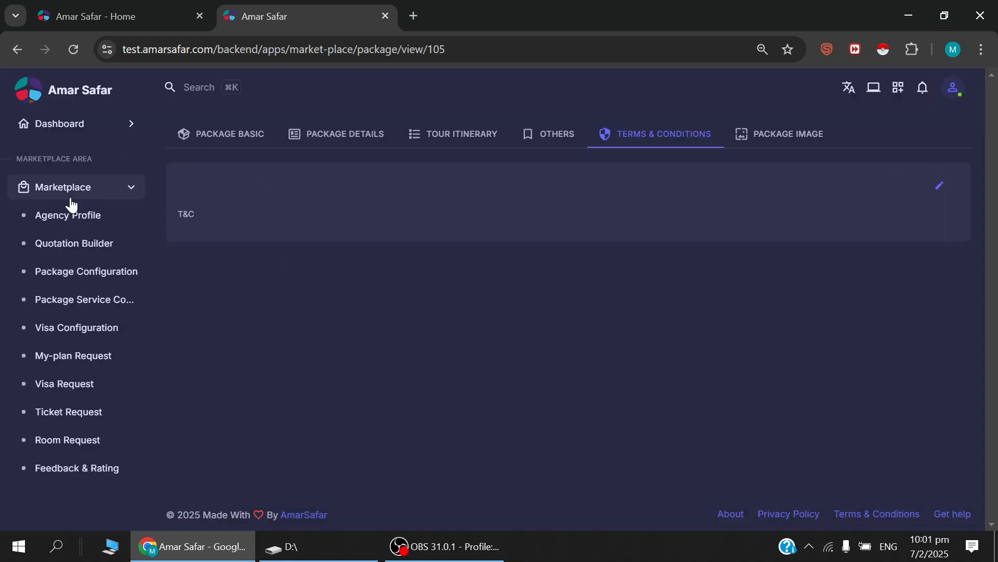
pyautogui.click(102, 284)
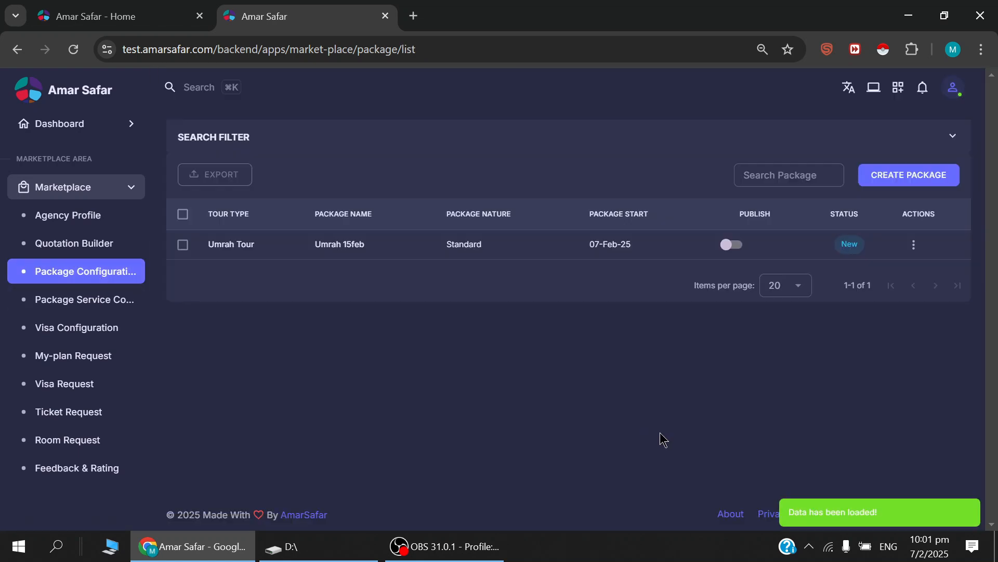
pyautogui.click(914, 246)
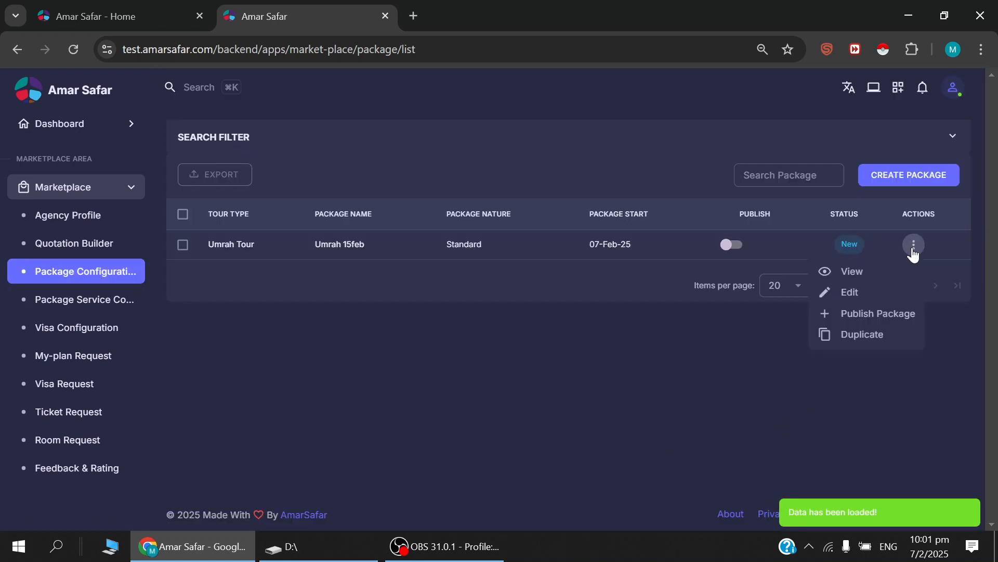
pyautogui.click(870, 315)
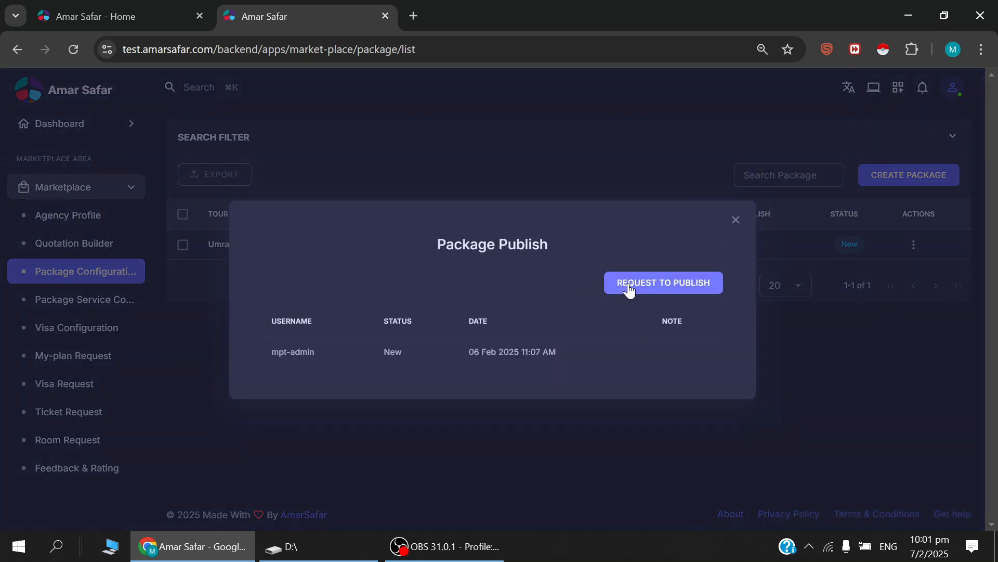
pyautogui.click(649, 285)
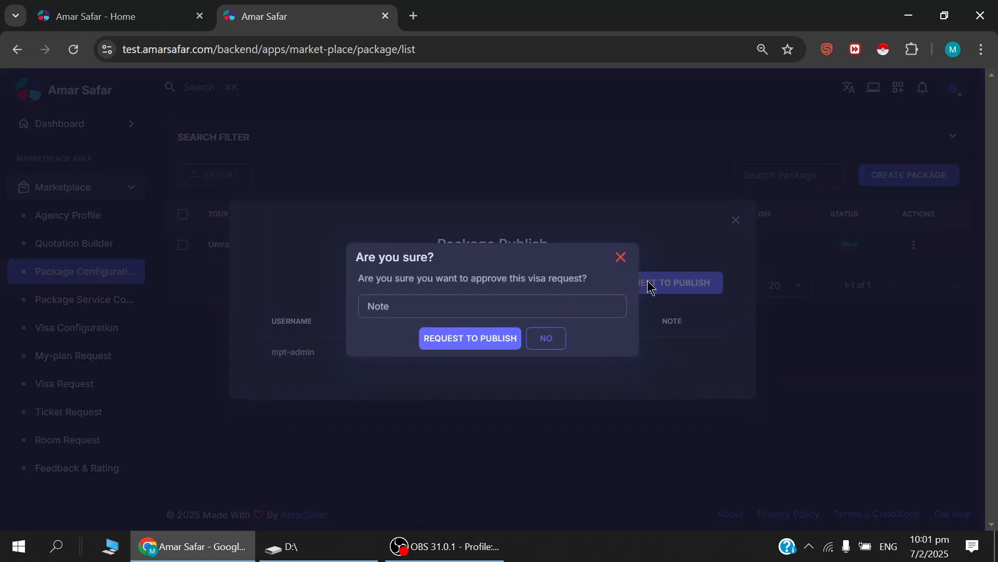
pyautogui.click(472, 345)
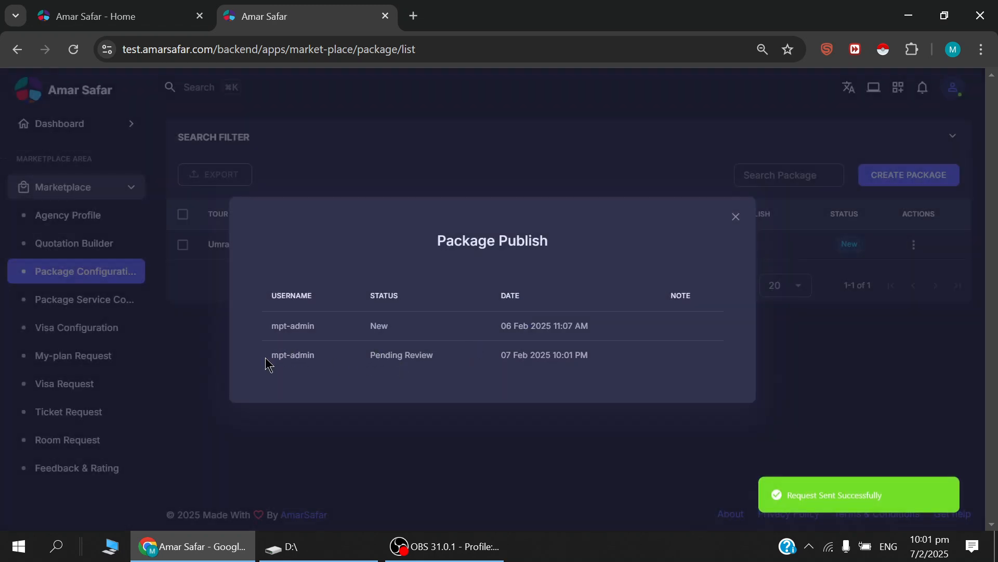
pyautogui.moveTo(369, 359); pyautogui.dragTo(609, 360)
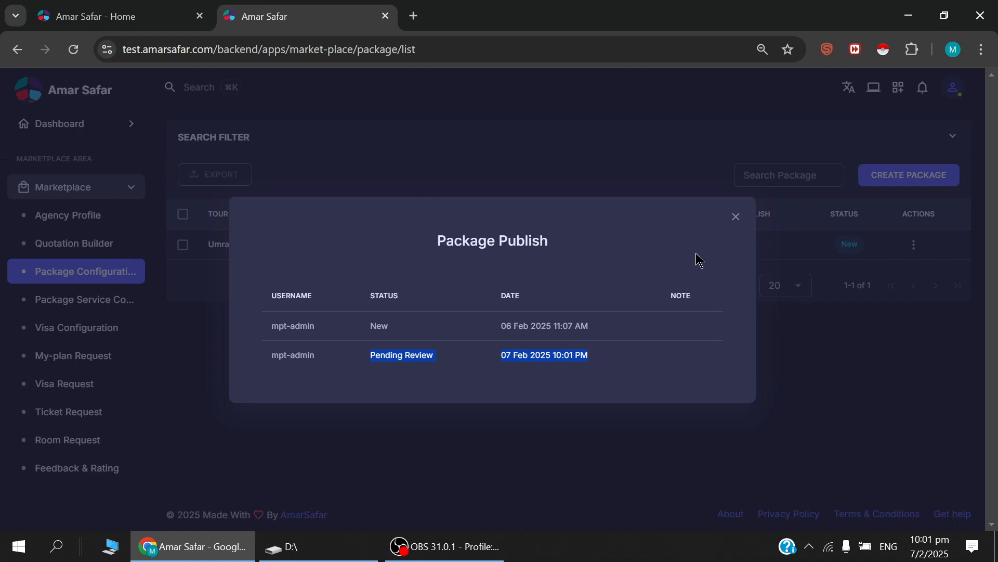
pyautogui.click(736, 217)
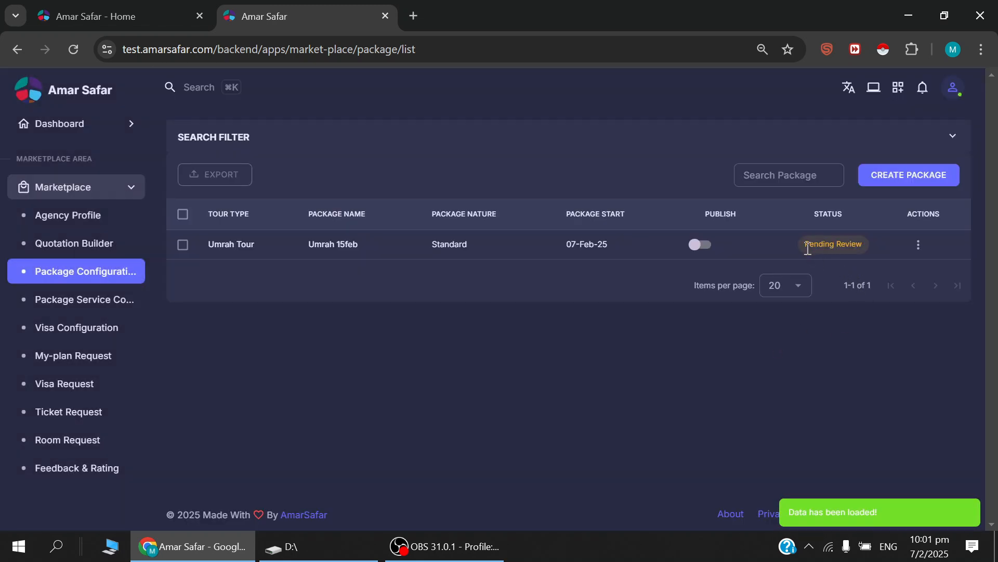
pyautogui.moveTo(810, 245); pyautogui.dragTo(861, 245)
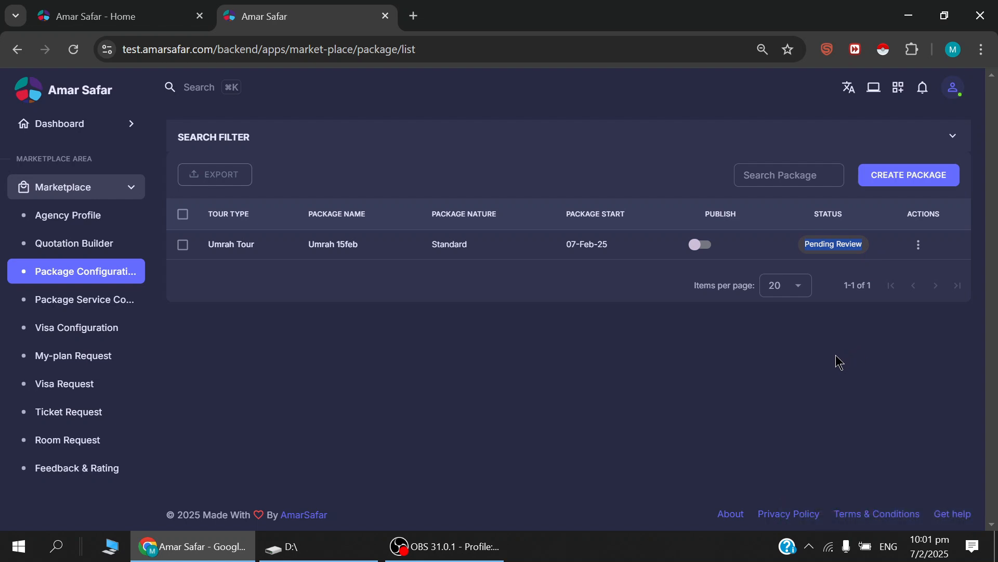
pyautogui.click(822, 324)
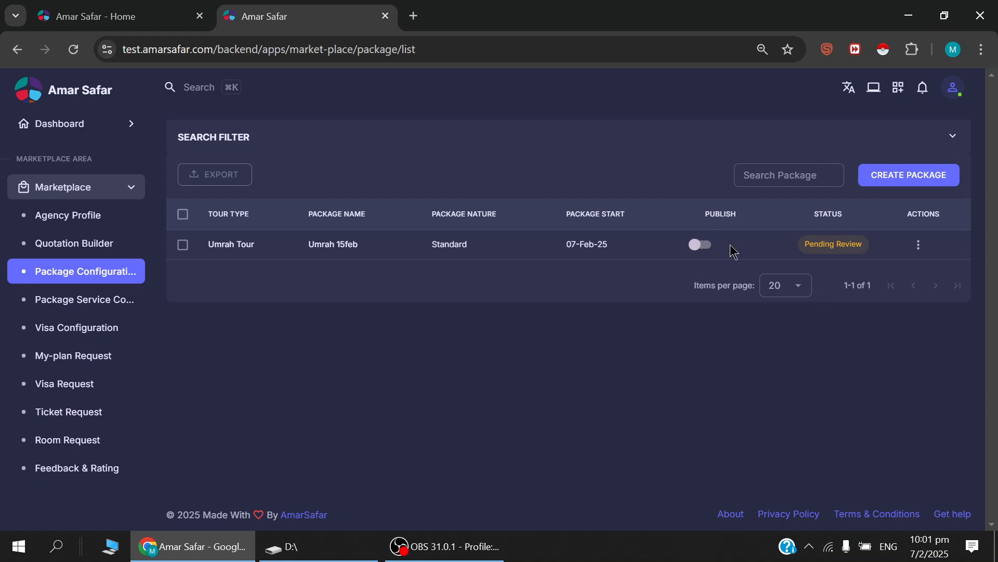
# Check the public Amar Safar Marketplace's home and tour packages pages for the package, then return to the backend package list.
pyautogui.click(133, 19)
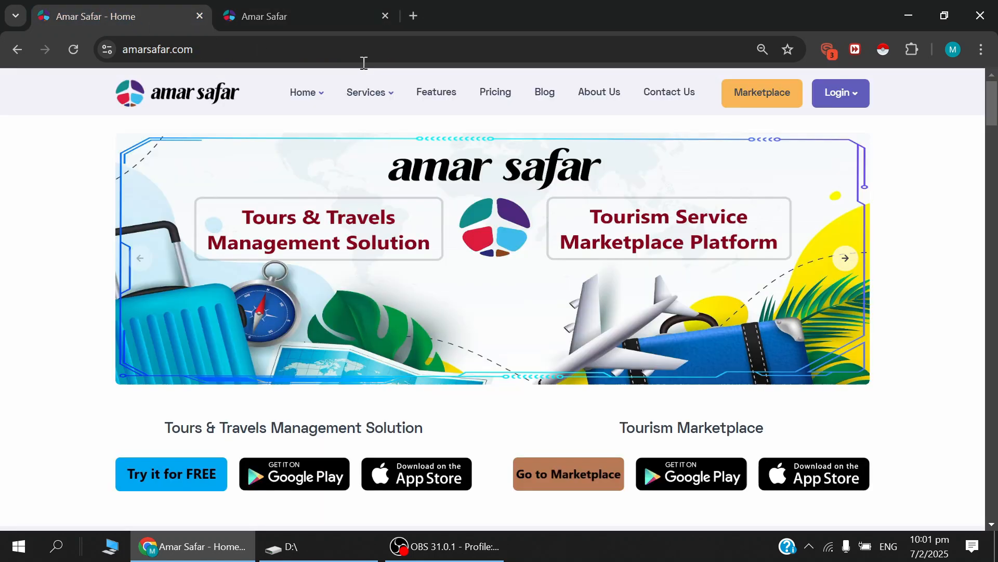
pyautogui.click(769, 99)
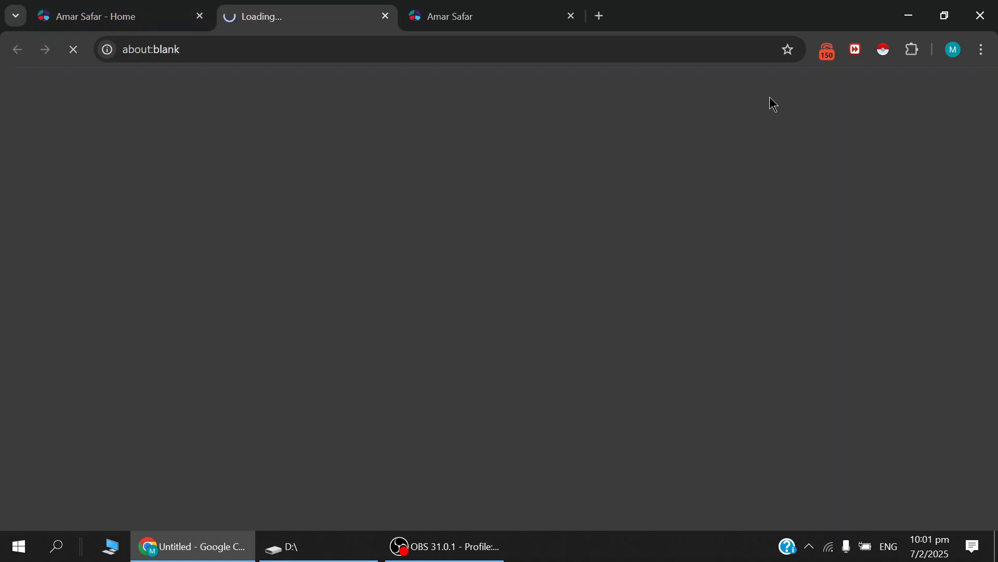
pyautogui.scroll(-4, 521, 213)
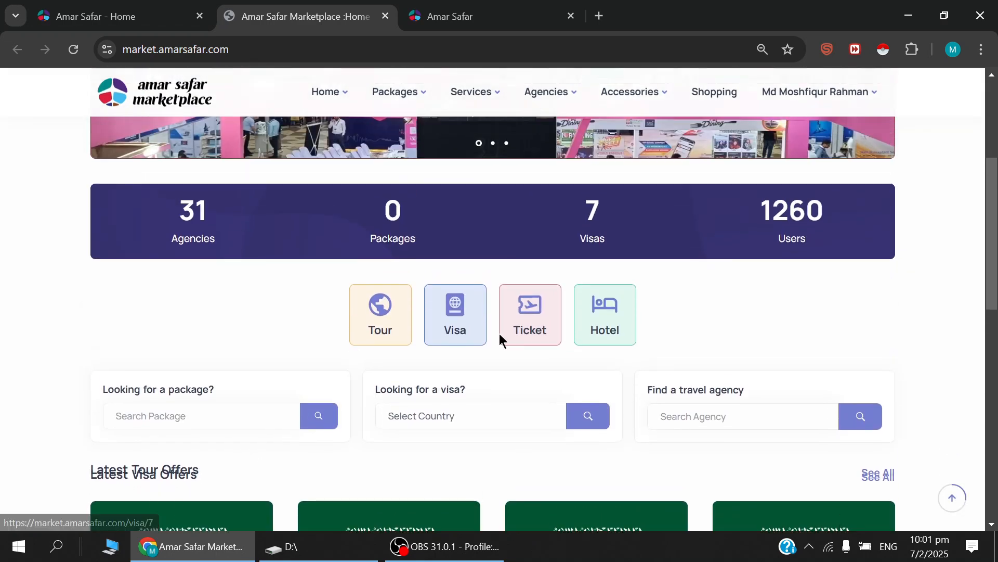
pyautogui.scroll(5, 140, 514)
pyautogui.moveTo(402, 88)
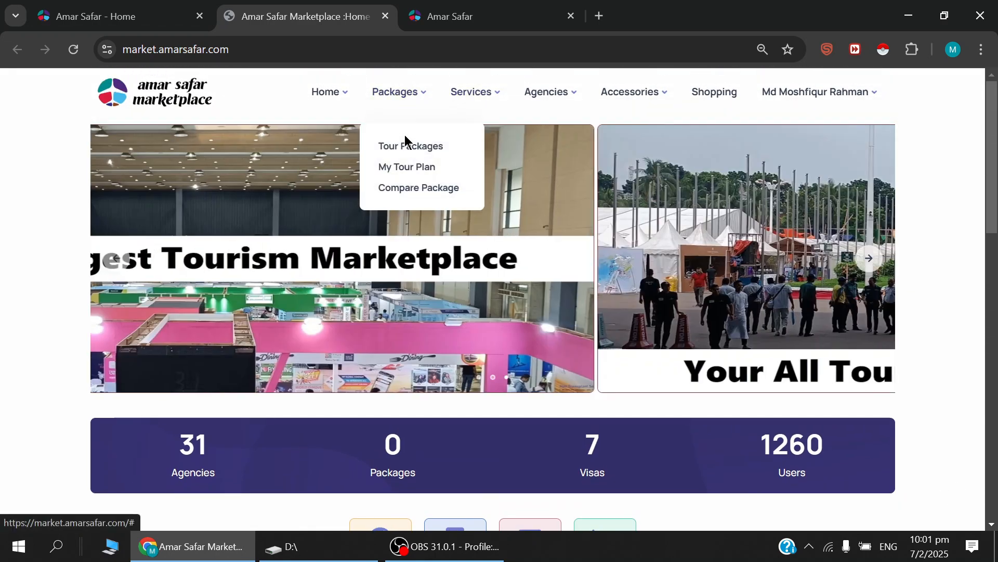
pyautogui.click(405, 147)
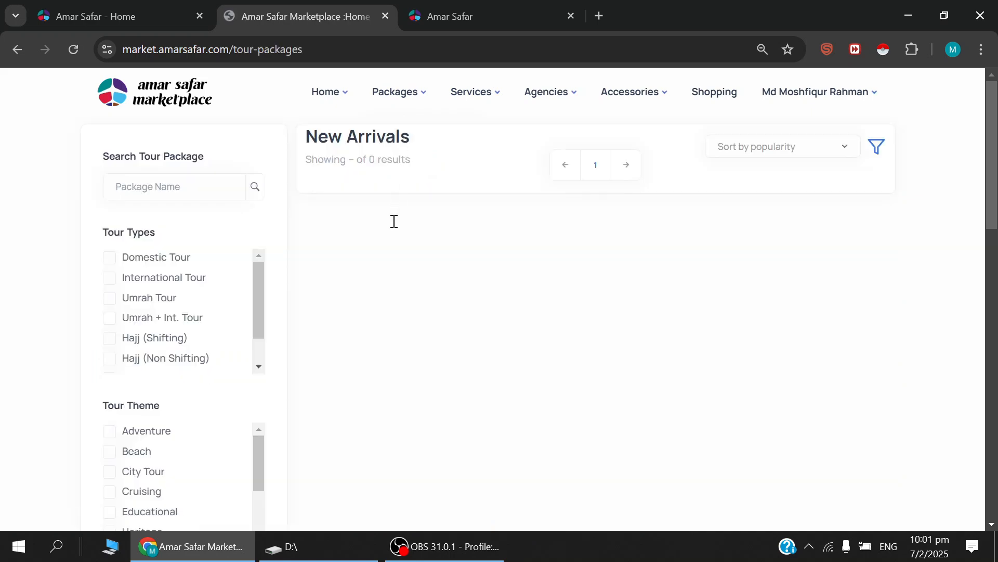
pyautogui.click(175, 98)
pyautogui.click(491, 16)
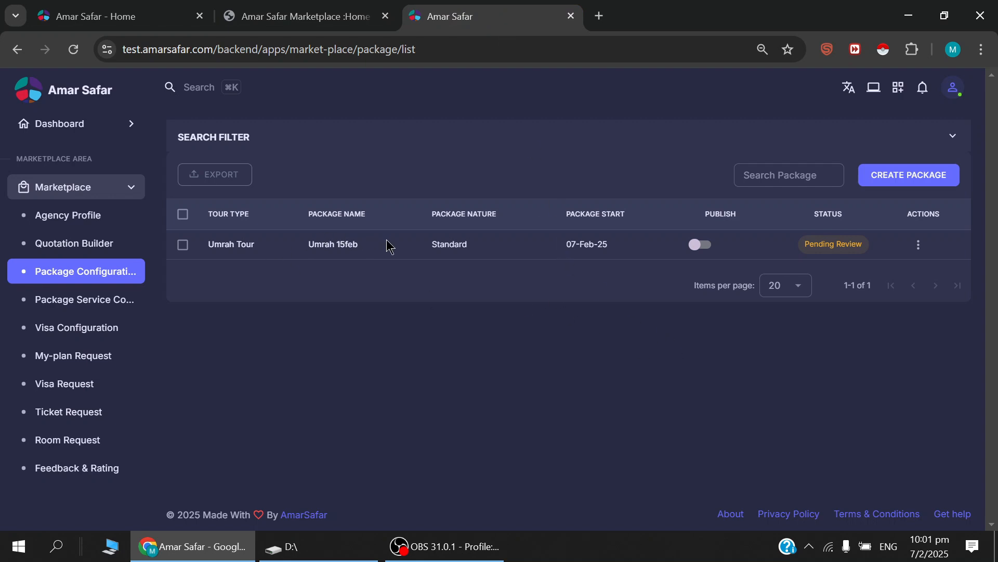
# Review the Umrah 15feb package's basic information and package details, then return to the package list.
pyautogui.click(239, 244)
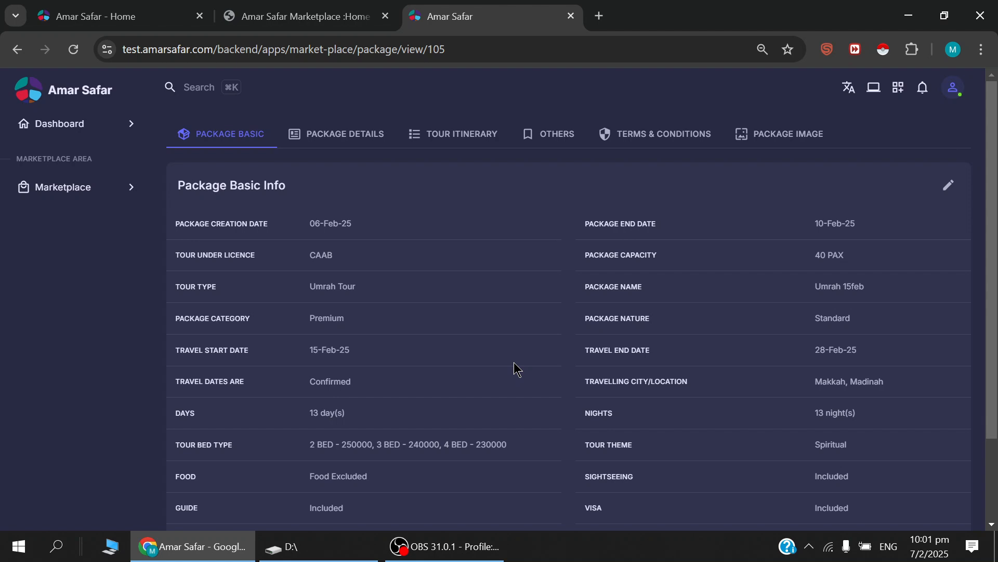
pyautogui.click(342, 138)
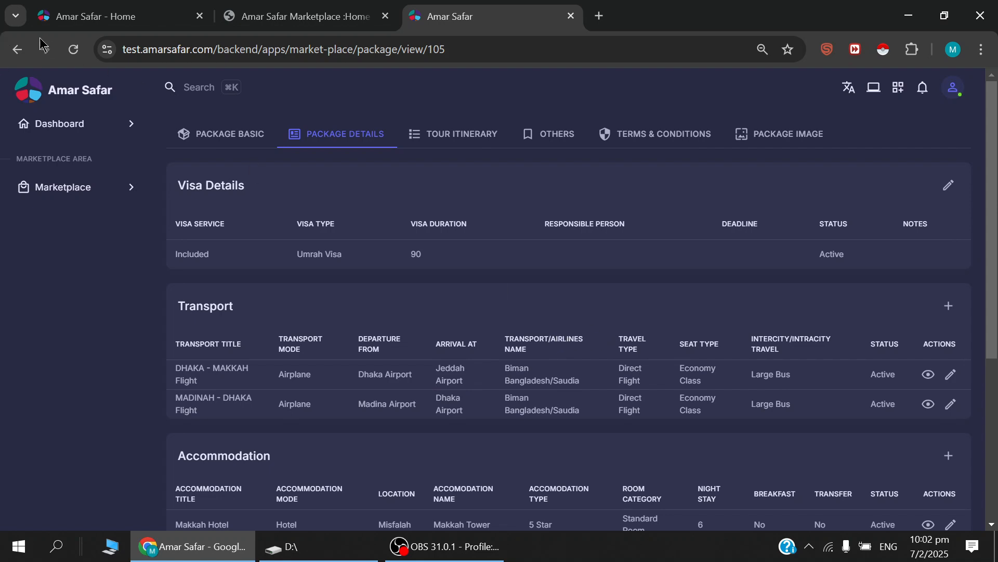
pyautogui.click(24, 52)
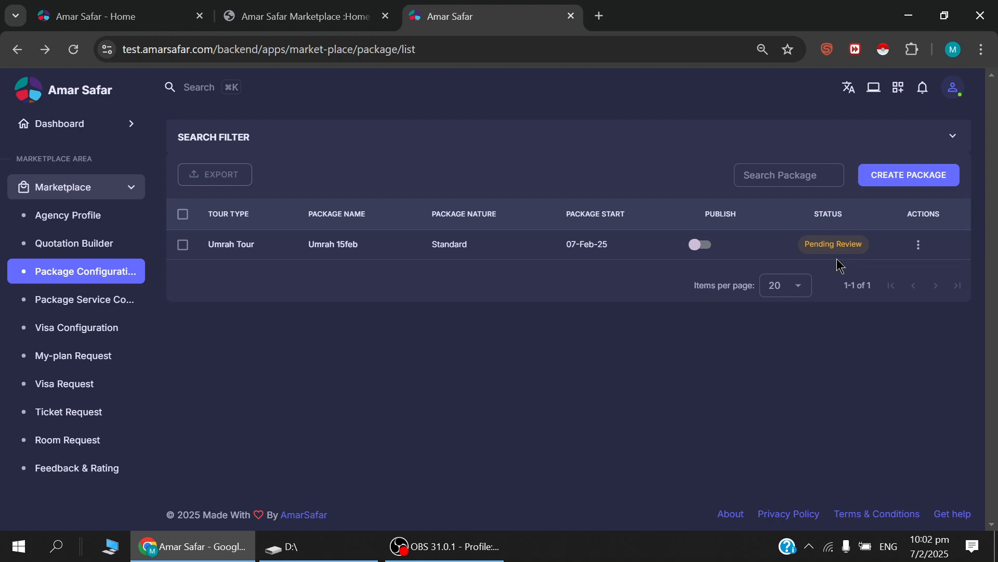
# Inspect the creation and end dates in the Umrah 15feb package's basic information edit form, close it without saving and return to the package list.
pyautogui.click(919, 245)
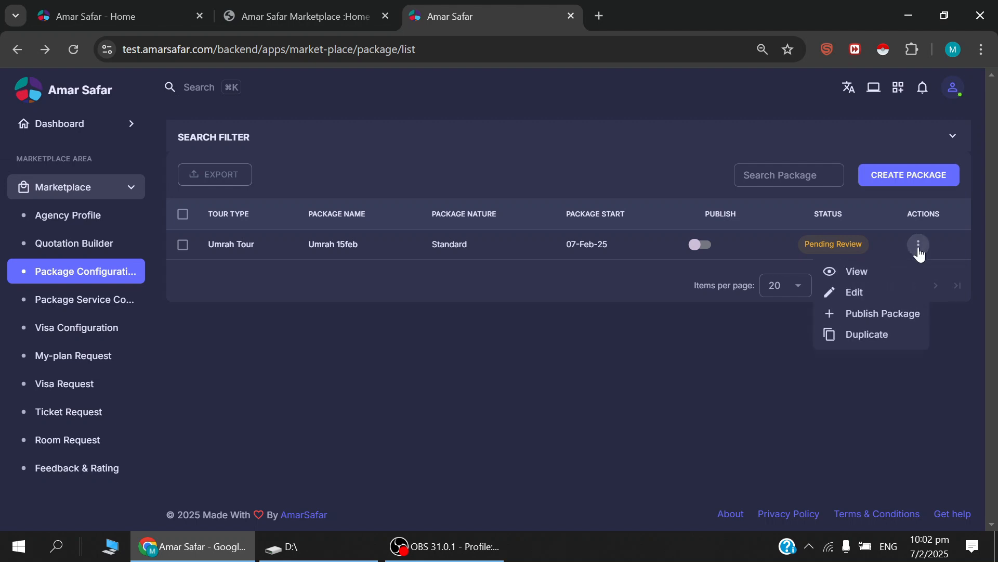
pyautogui.click(862, 272)
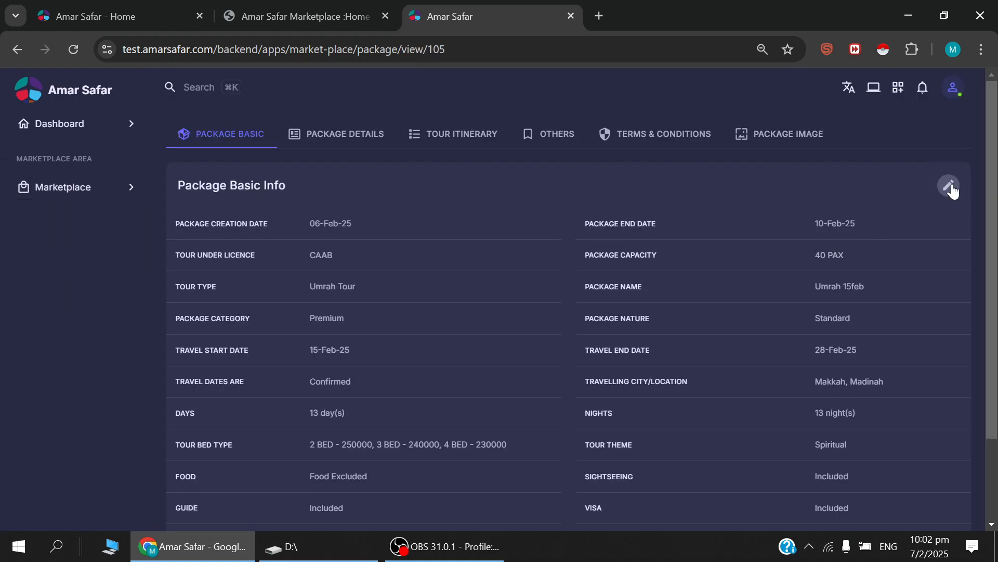
pyautogui.click(953, 191)
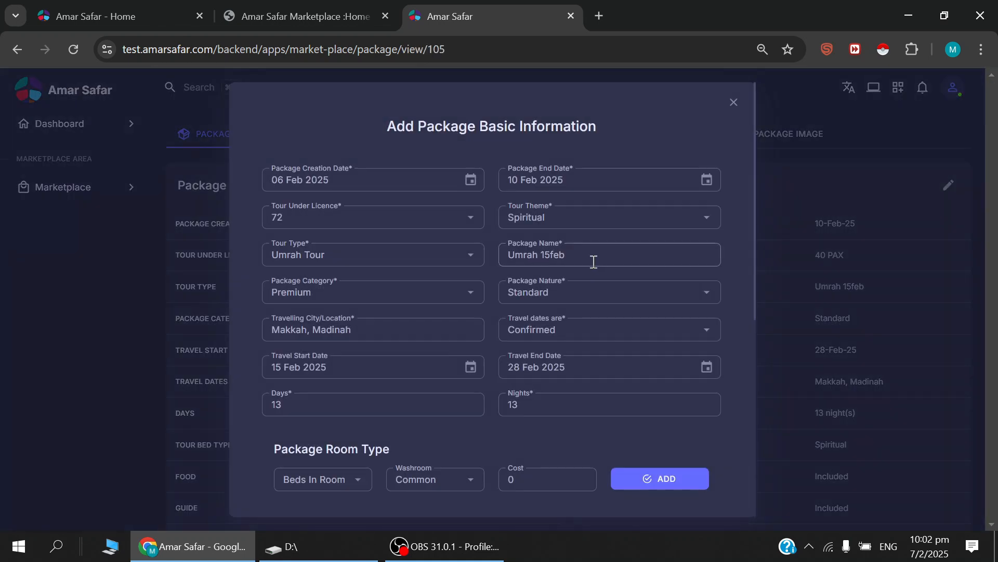
pyautogui.click(553, 180)
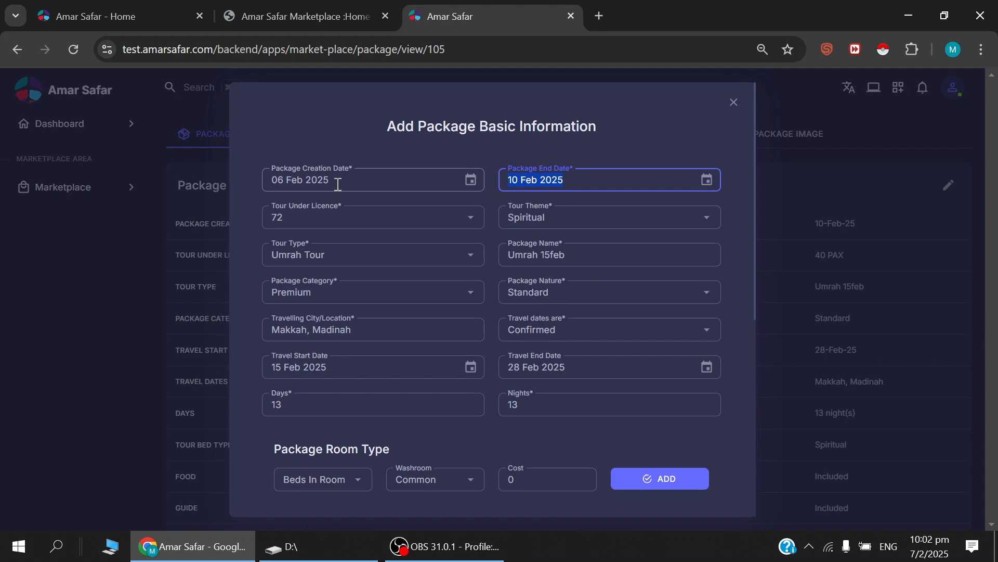
pyautogui.moveTo(342, 183); pyautogui.dragTo(257, 185)
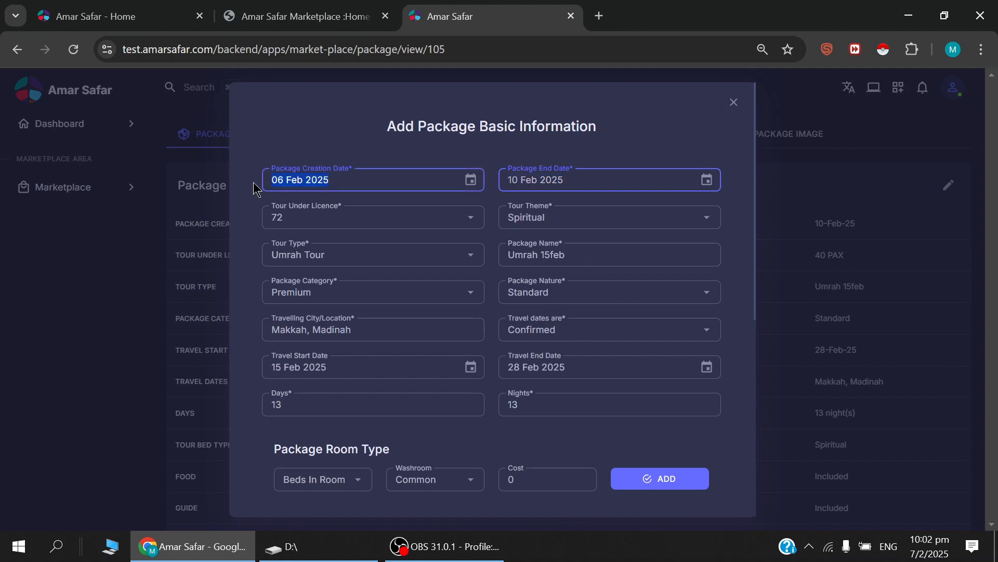
pyautogui.click(733, 104)
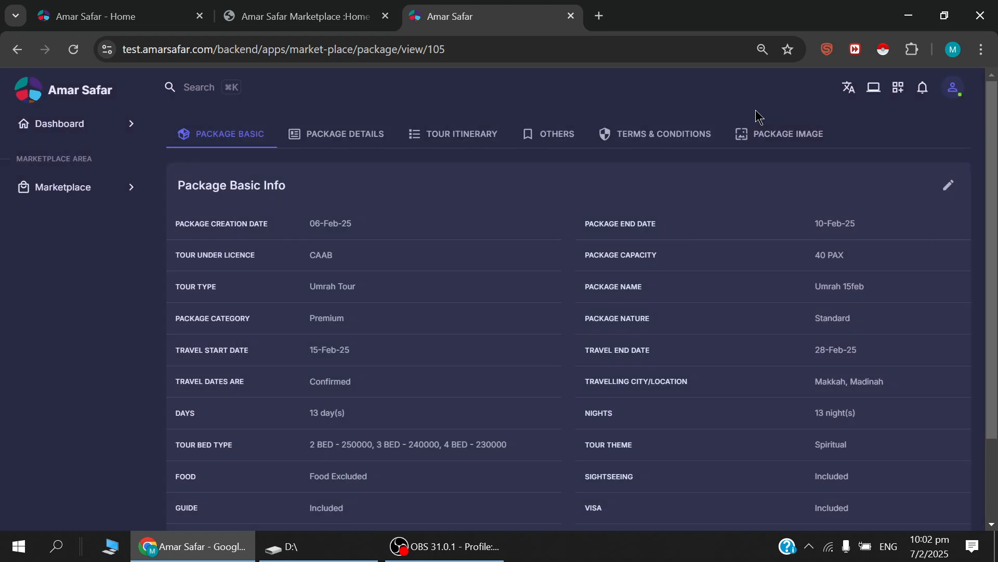
pyautogui.click(17, 50)
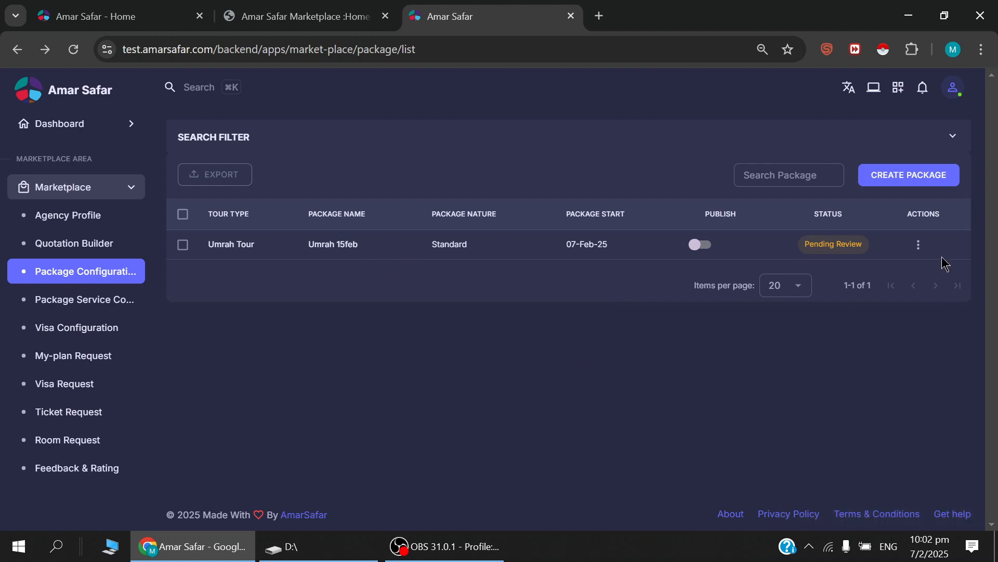
# Look over the duplication form for the Umrah 15feb package and cancel without creating a copy.
pyautogui.click(919, 247)
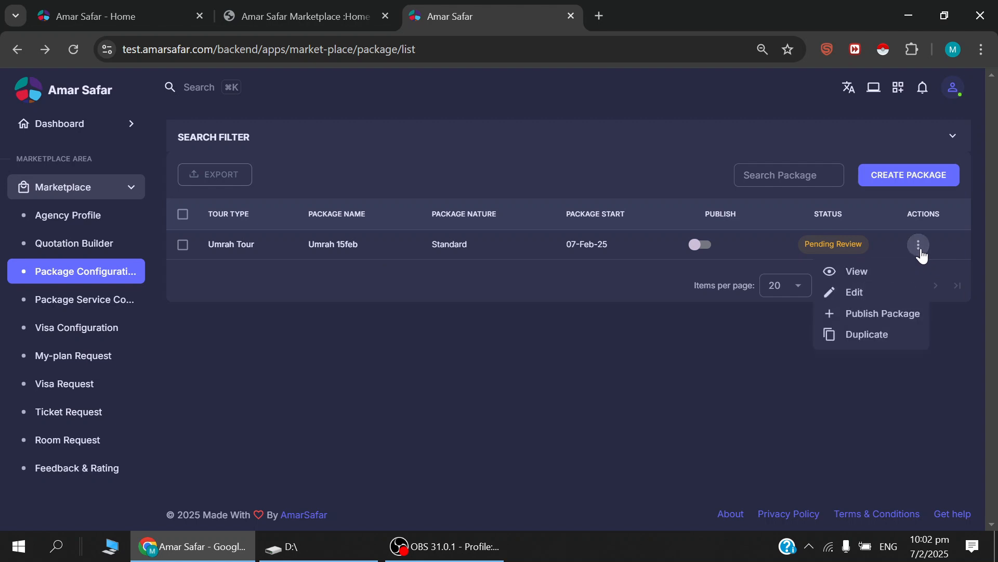
pyautogui.click(851, 341)
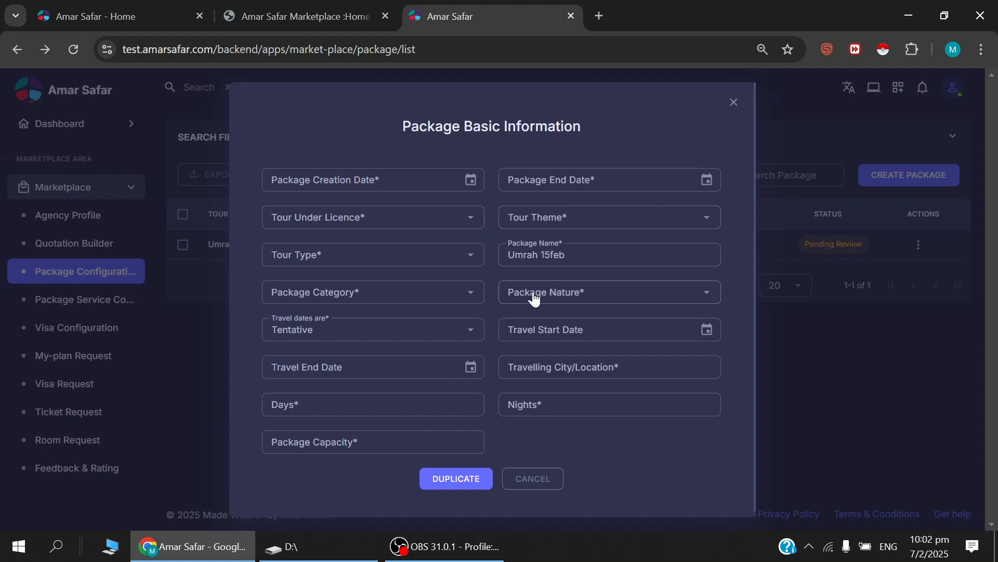
pyautogui.click(541, 483)
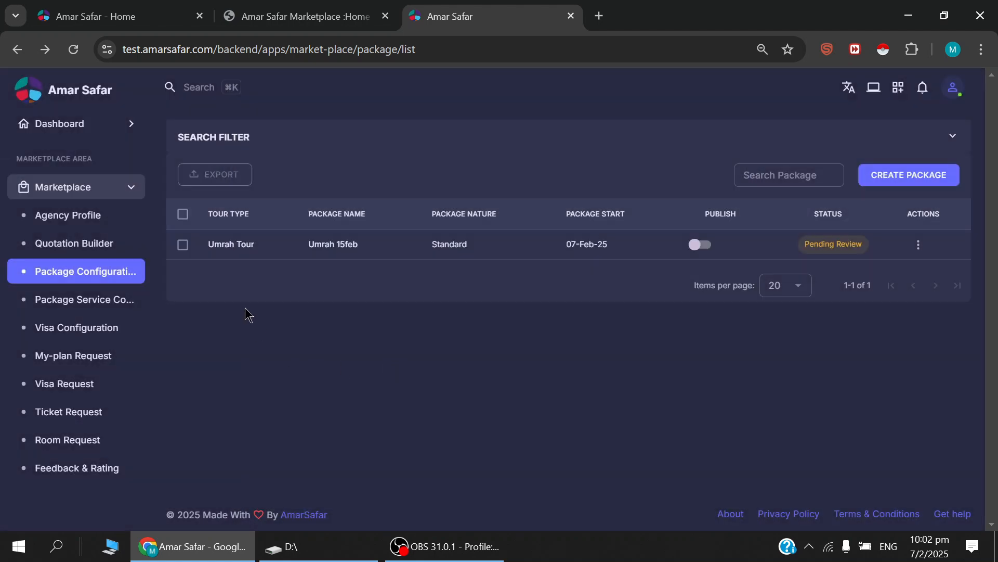